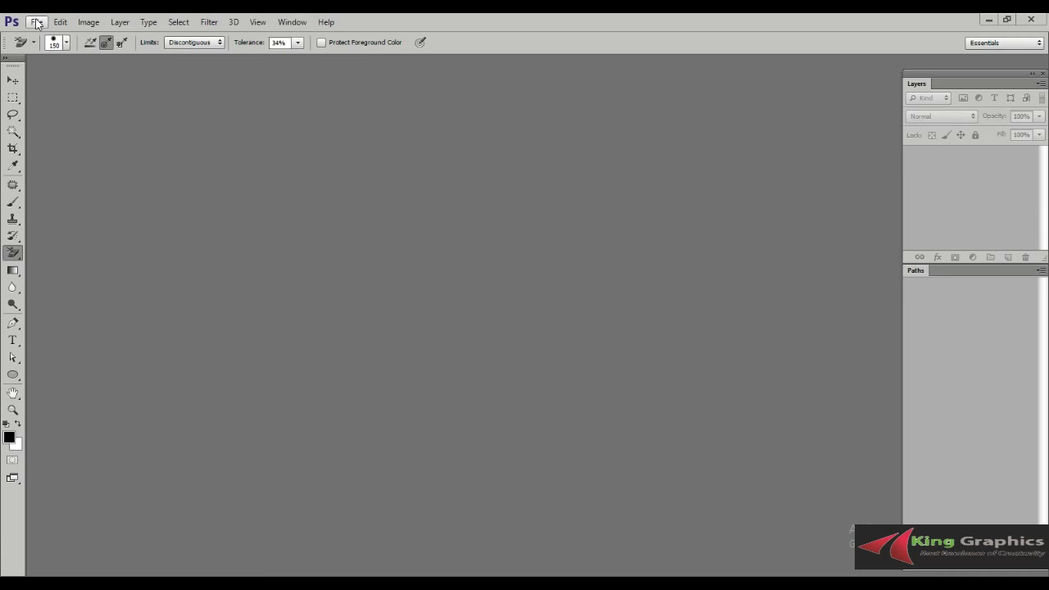
- Open DK 1.jpg from the Row photos folder on Local Disk (E:)
click(36, 22)
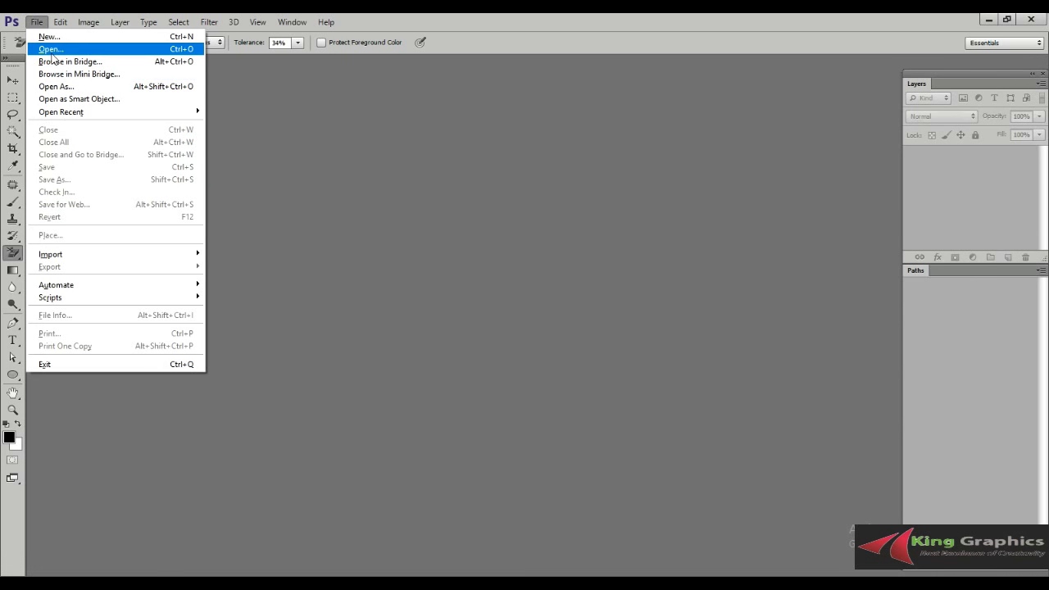
click(51, 51)
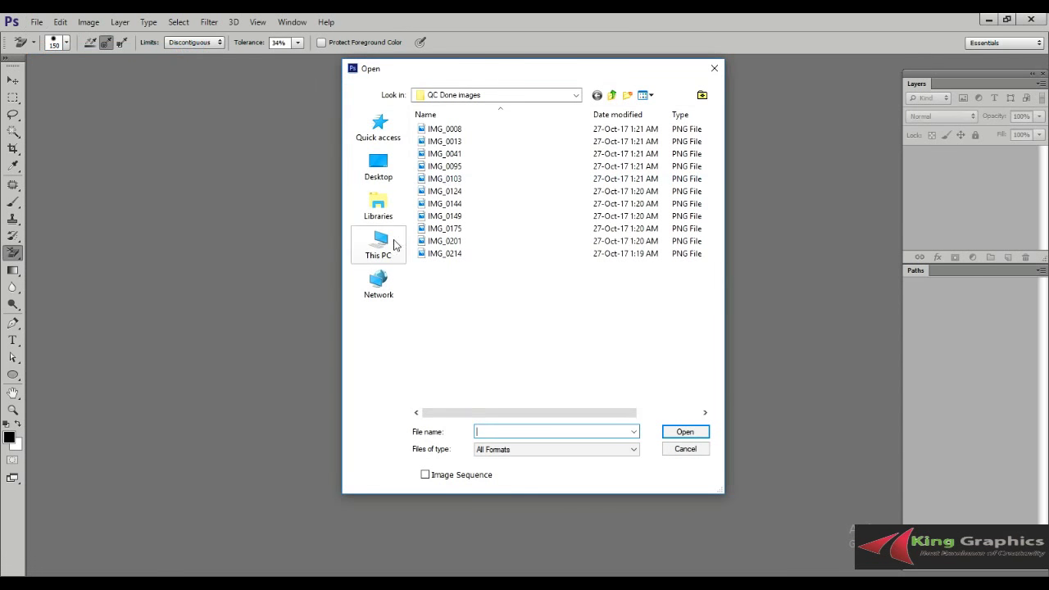
click(380, 246)
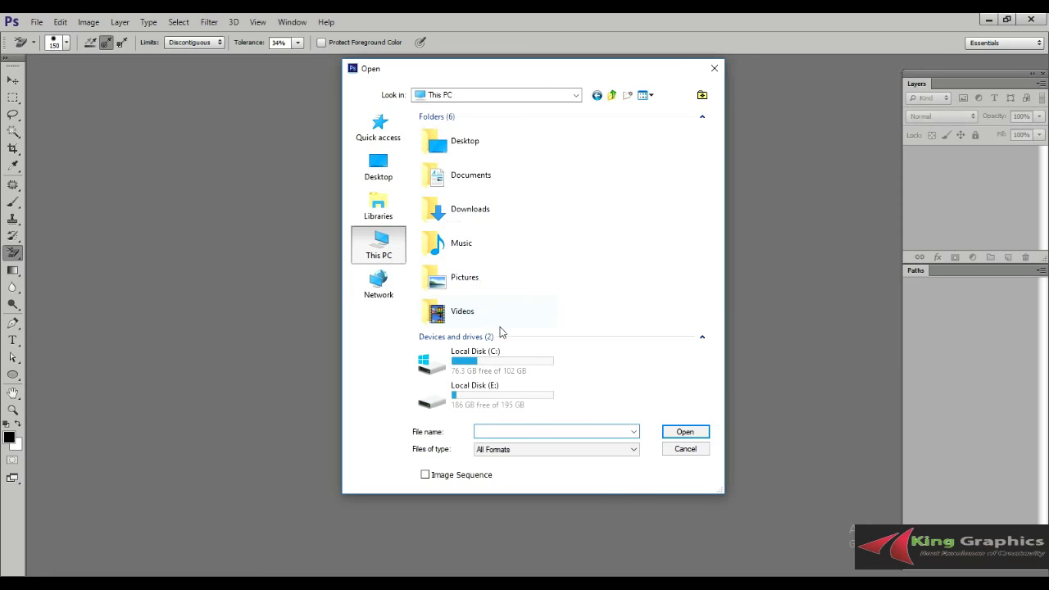
double_click(492, 391)
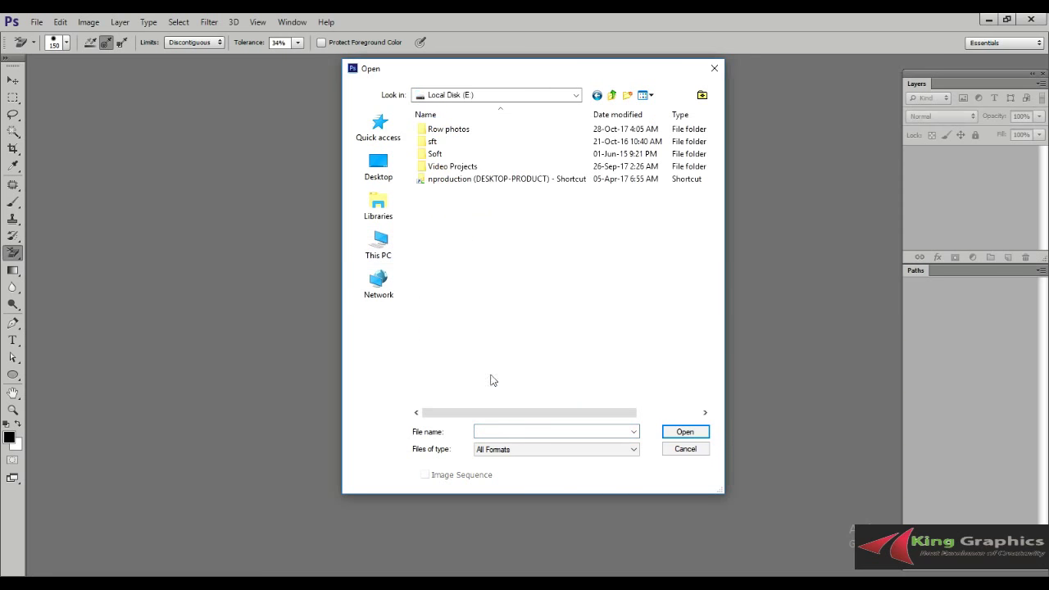
double_click(453, 131)
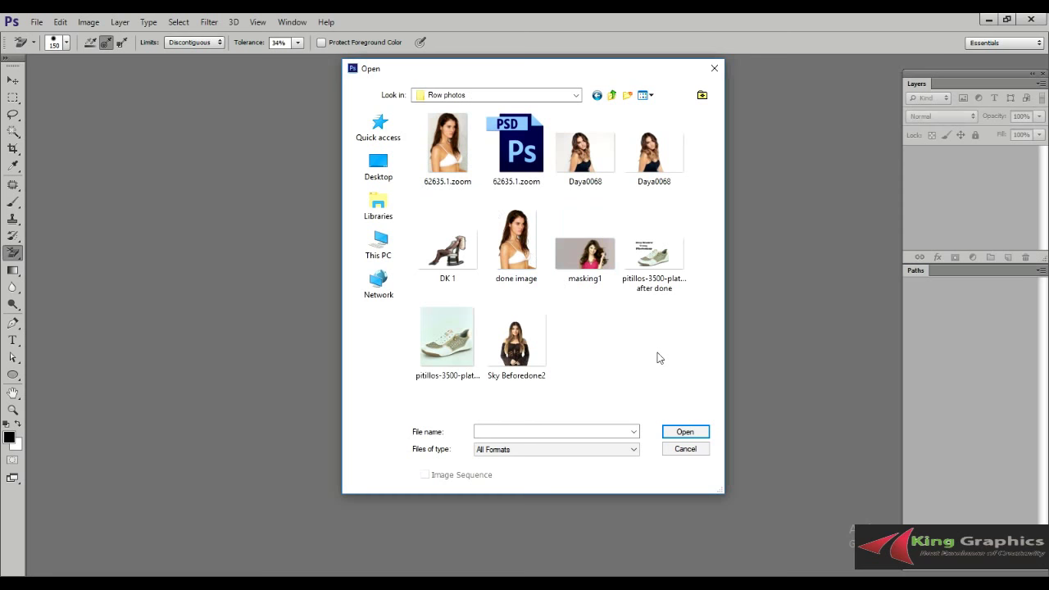
double_click(450, 250)
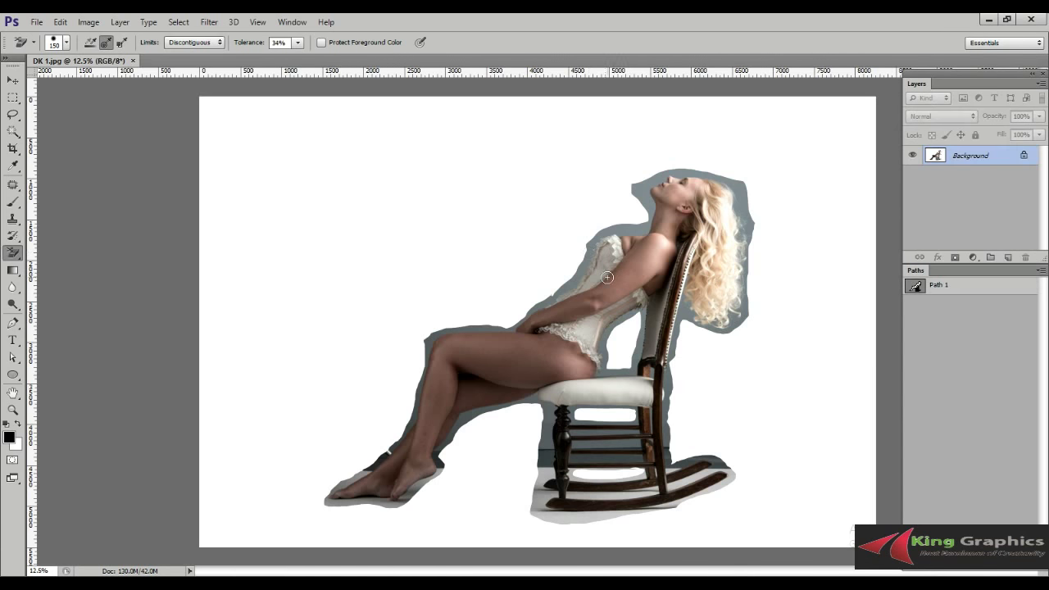
- Inspect the figure and hair up close, then delete the old Path 1 outline
scroll(608, 277, up, 2)
scroll(628, 262, up, 2)
mouse_move(536, 248)
mouse_down()
mouse_move(381, 295)
mouse_move(605, 190)
mouse_move(608, 218)
mouse_up()
mouse_move(787, 257)
mouse_down()
mouse_move(596, 358)
mouse_move(585, 203)
mouse_move(553, 226)
mouse_up()
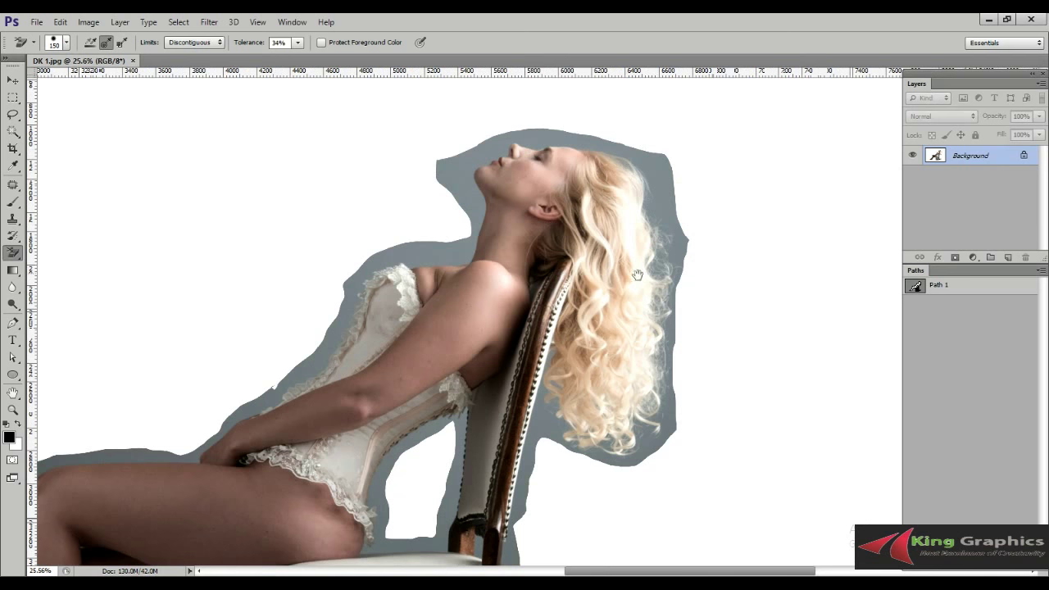
alt+click(630, 202)
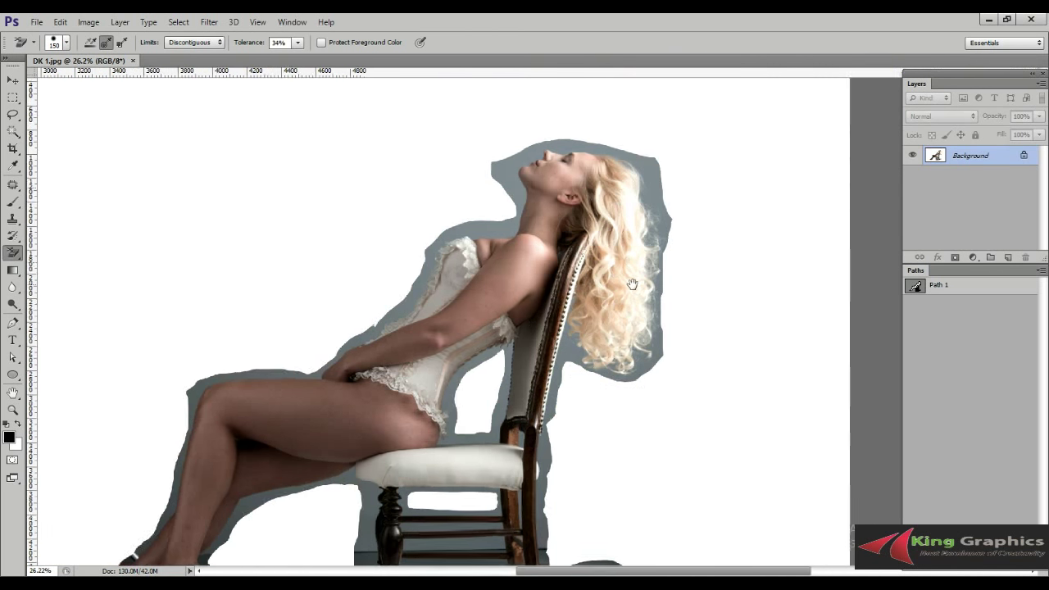
drag(632, 281, 631, 287)
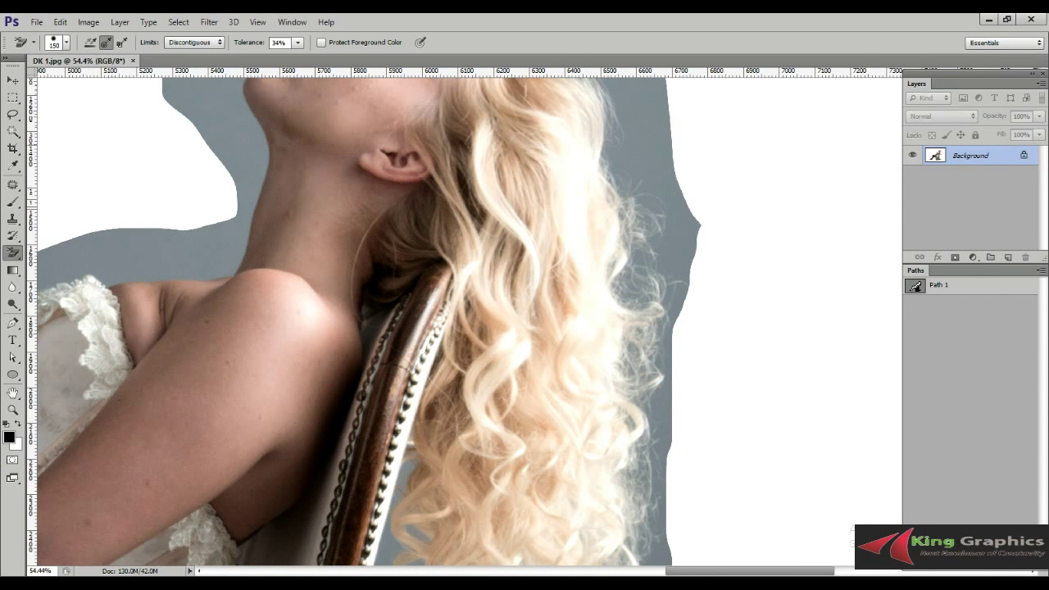
click(989, 292)
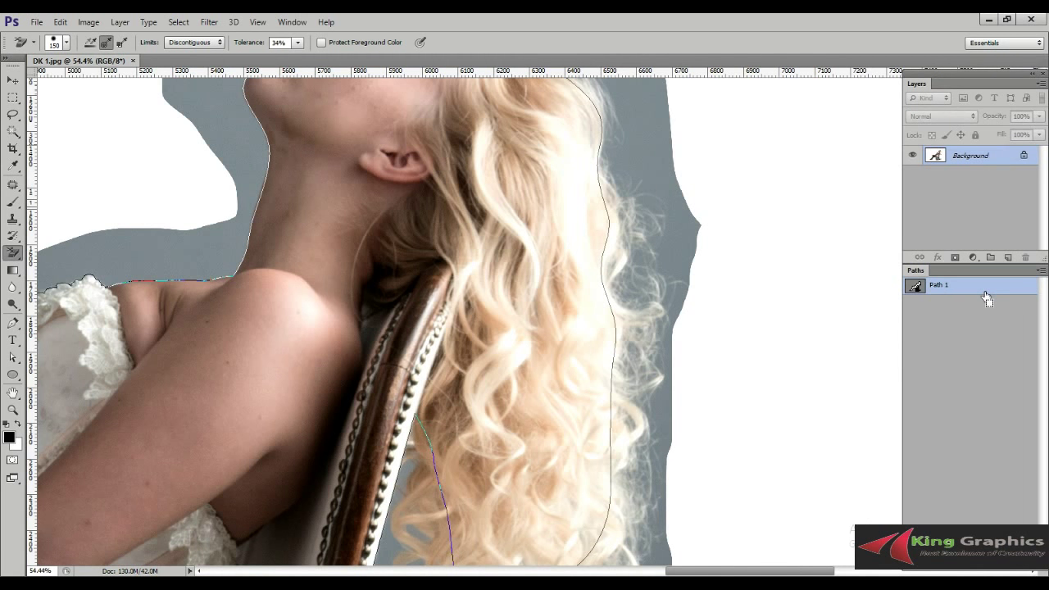
key(Delete)
- Zoom in on the knee edge and pan along the leg down to the toes
alt+click(564, 282)
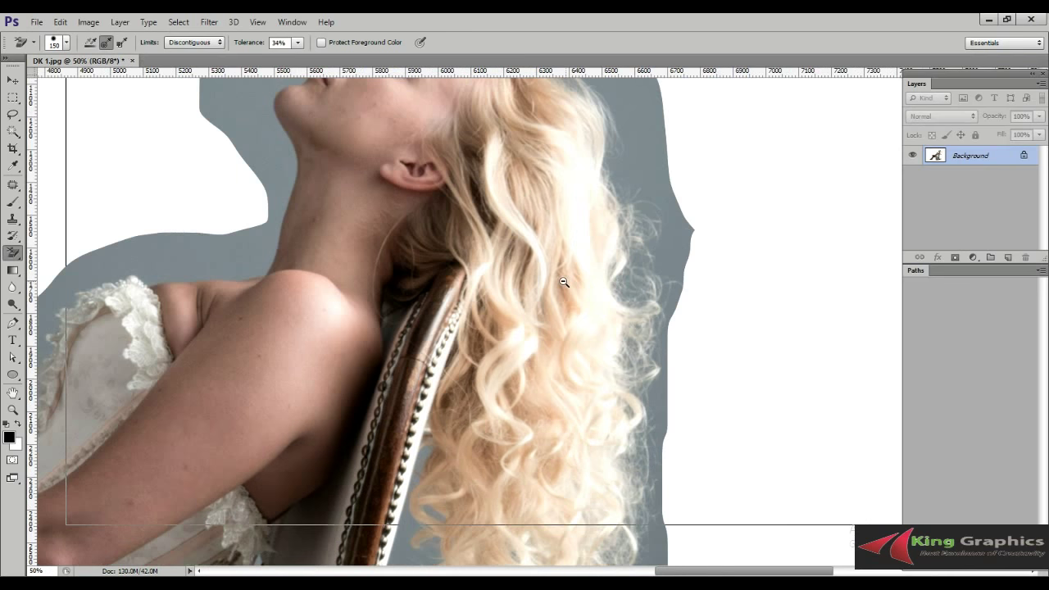
click(347, 375)
click(385, 370)
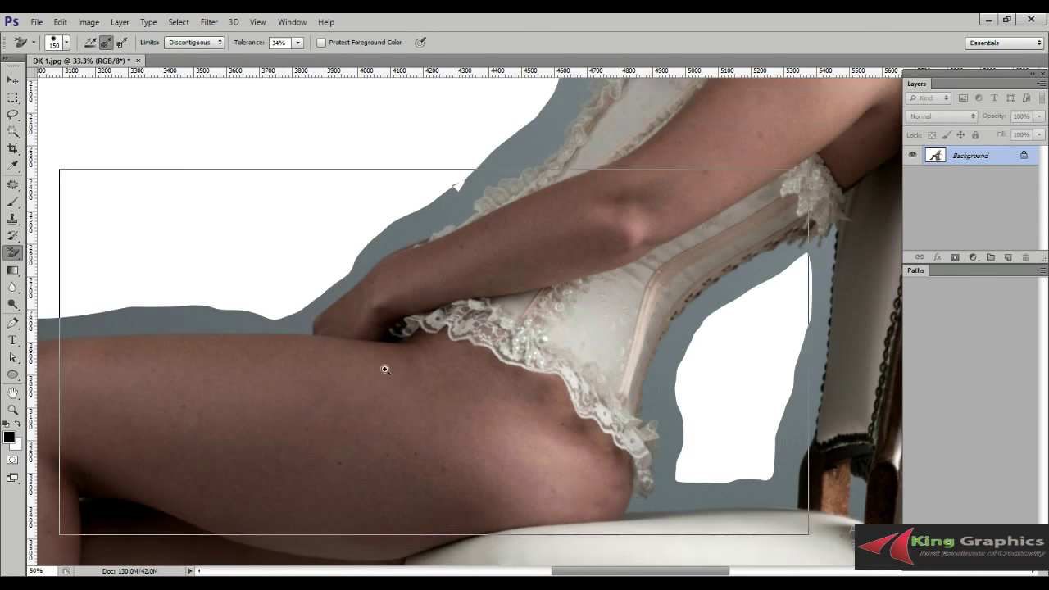
click(602, 253)
click(332, 445)
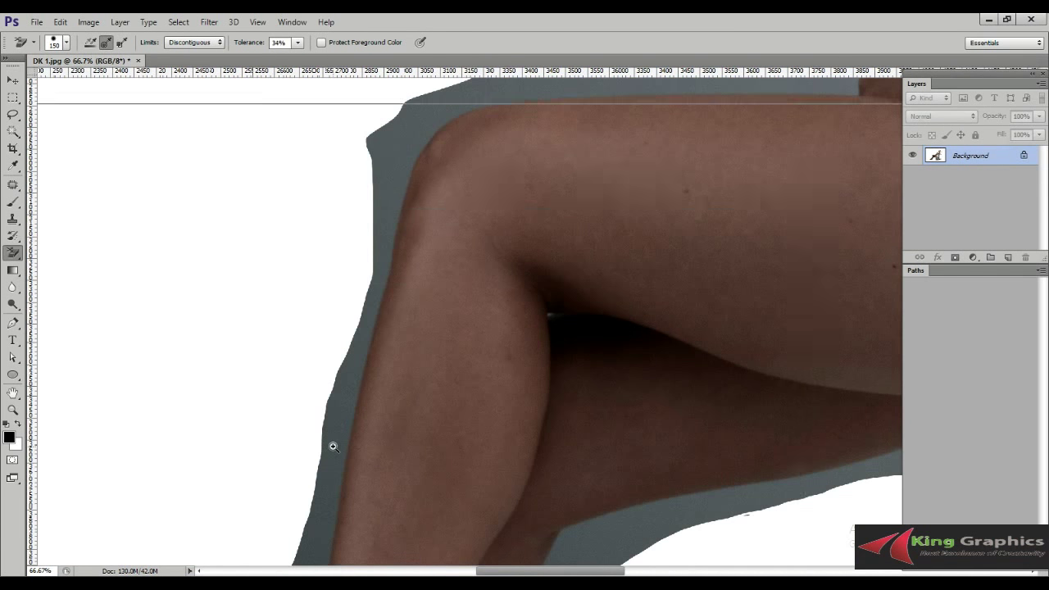
click(334, 447)
click(365, 455)
mouse_move(370, 440)
mouse_down()
mouse_move(393, 431)
mouse_move(416, 344)
mouse_move(475, 292)
mouse_move(536, 269)
mouse_up()
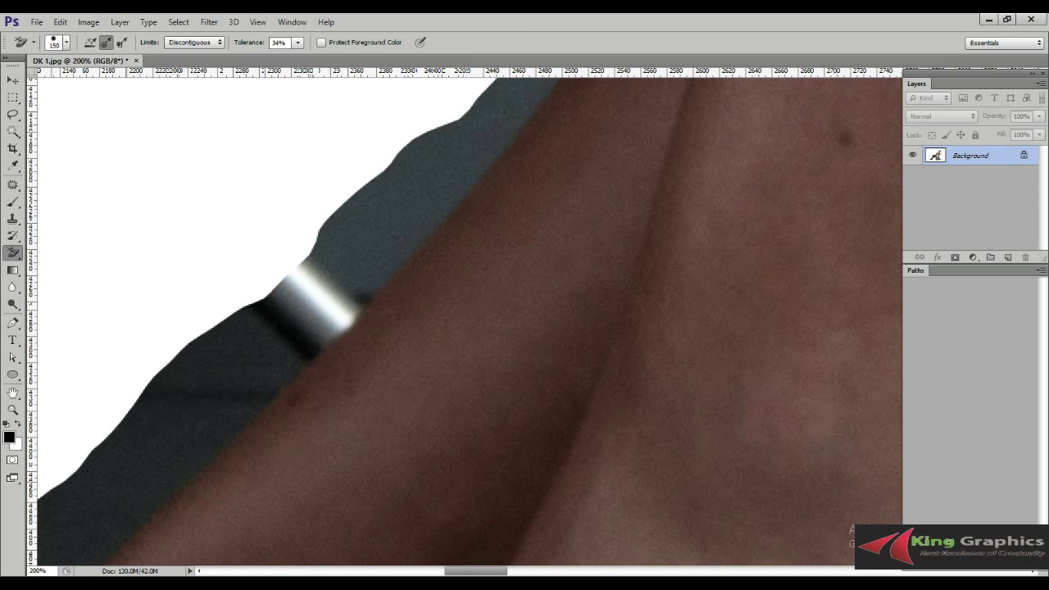
drag(614, 497, 506, 279)
drag(183, 429, 419, 268)
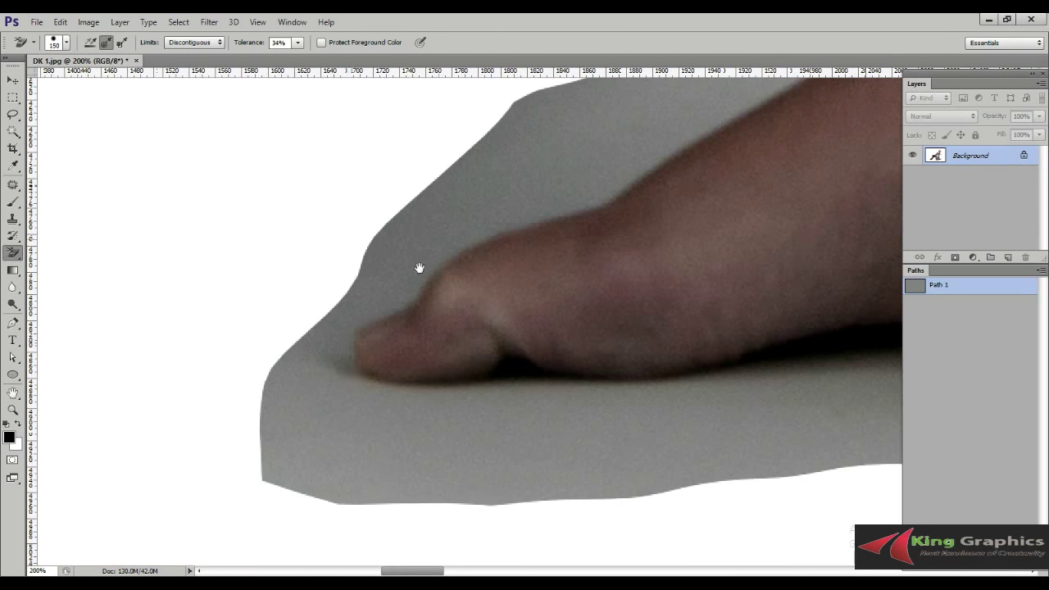
- Trace a Pen path around the toe tip and along the top of the foot
key(p)
drag(418, 402, 335, 390)
drag(322, 354, 354, 324)
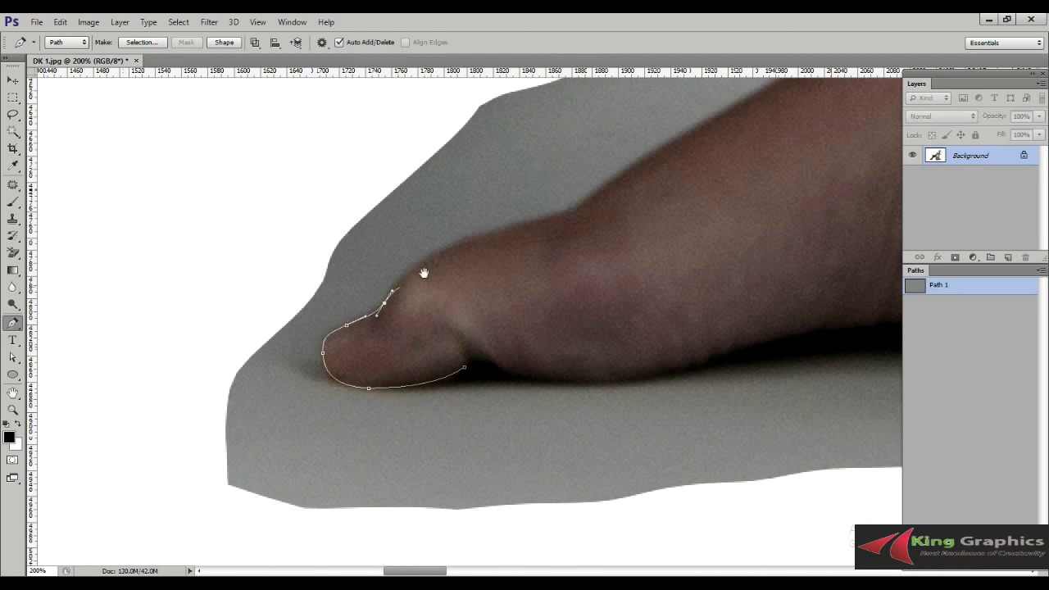
drag(424, 273, 324, 352)
drag(385, 314, 450, 296)
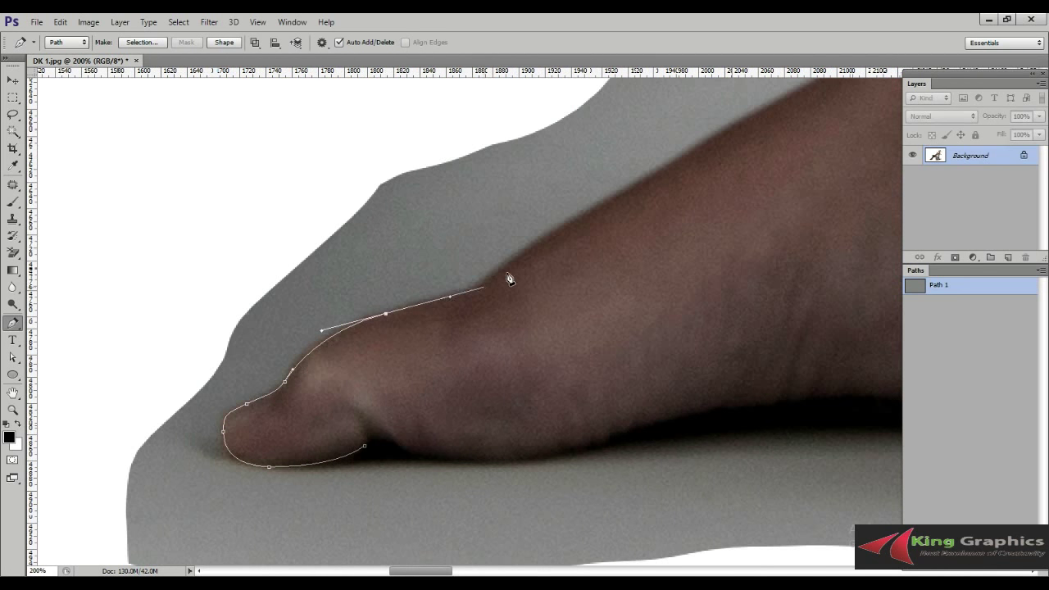
drag(509, 267, 538, 242)
drag(804, 101, 481, 303)
drag(517, 269, 601, 212)
- Remove the stray horizontal guide and return to the Pen tool
drag(750, 71, 578, 346)
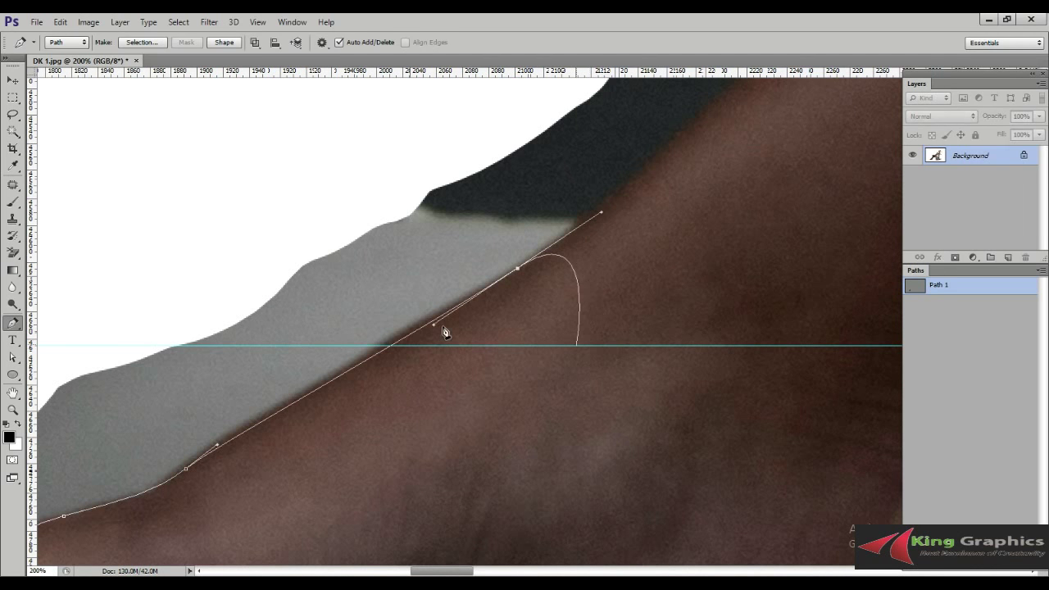
click(13, 82)
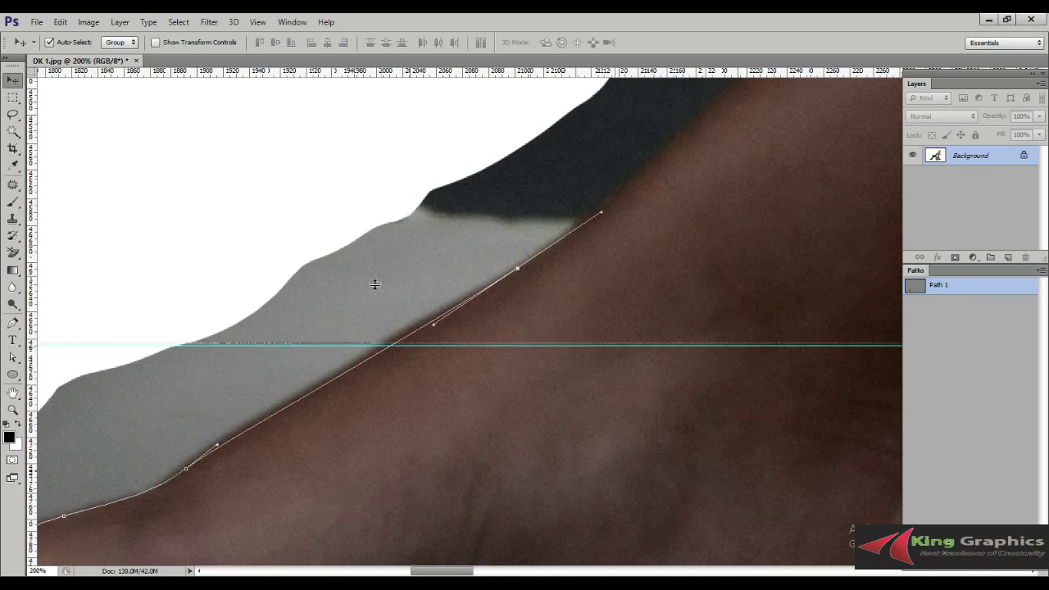
drag(381, 348, 410, 67)
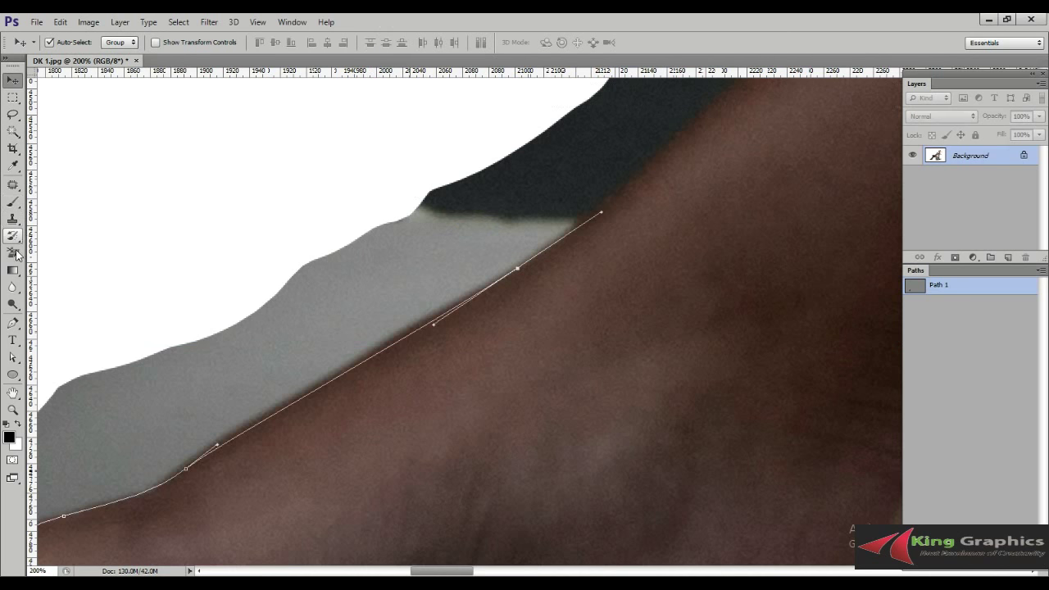
right_click(17, 326)
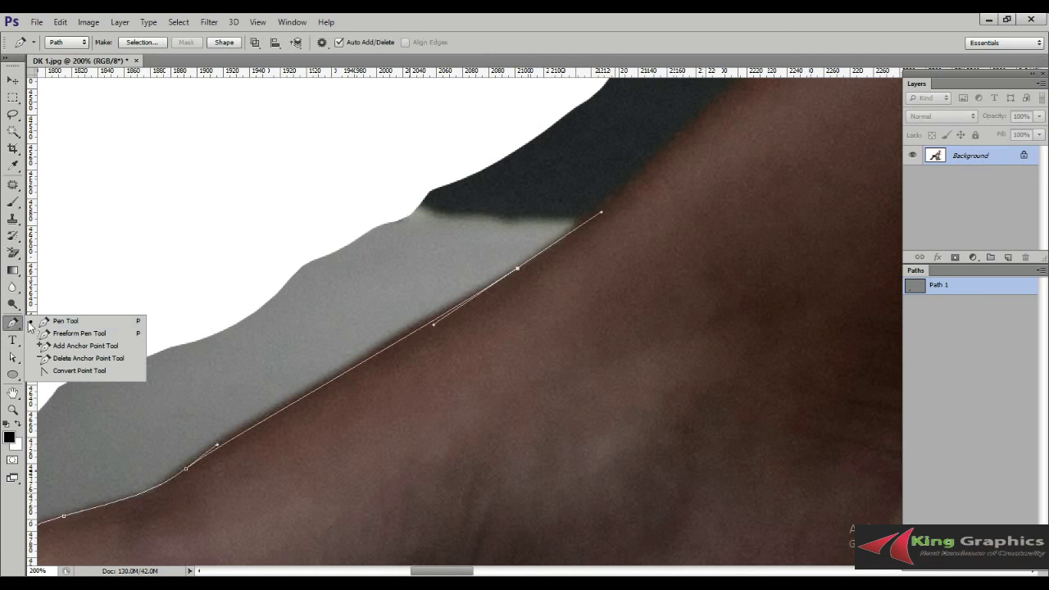
click(74, 321)
- Extend the path up the outer leg edge to the thigh, then zoom out
drag(323, 415, 92, 521)
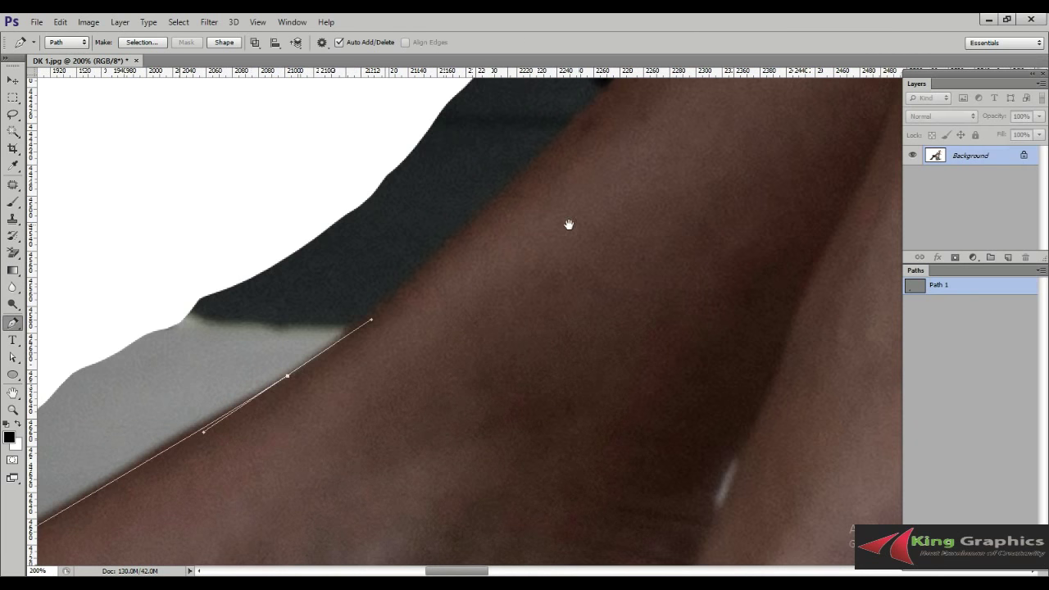
drag(625, 104, 515, 227)
mouse_move(534, 183)
mouse_down()
mouse_move(576, 140)
mouse_move(484, 349)
mouse_up()
drag(609, 140, 499, 334)
mouse_move(603, 203)
mouse_down()
mouse_move(647, 147)
mouse_move(454, 438)
mouse_up()
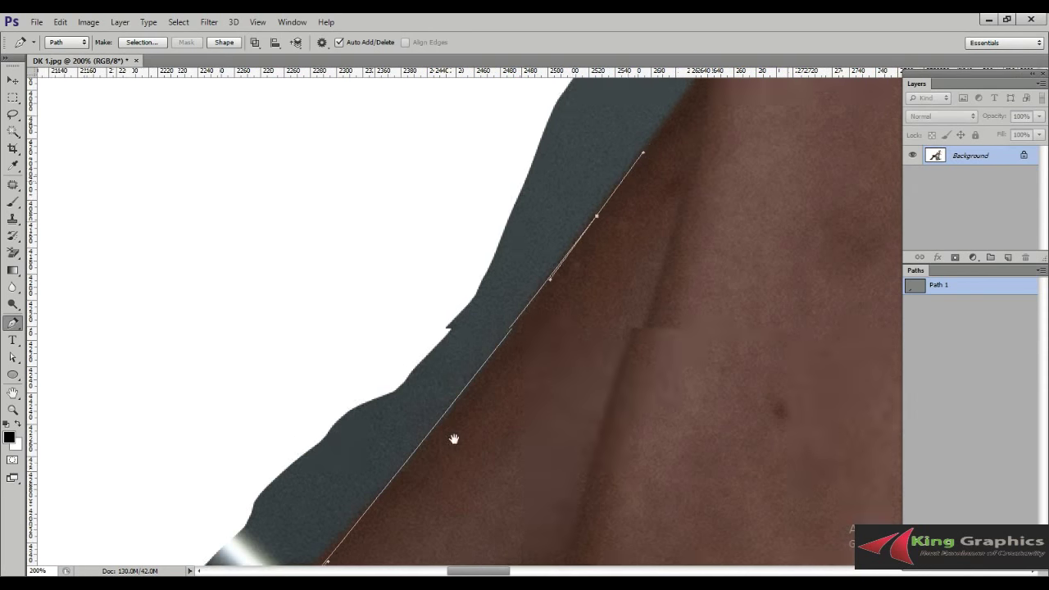
mouse_move(478, 398)
mouse_down()
mouse_move(485, 371)
mouse_move(433, 424)
mouse_up()
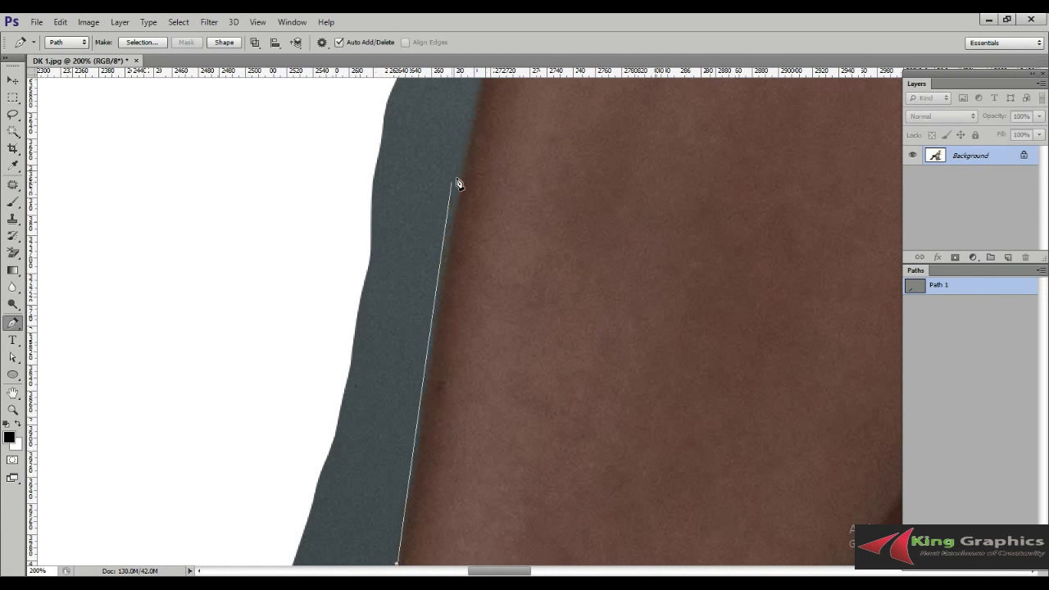
mouse_move(467, 167)
mouse_down()
mouse_move(468, 129)
mouse_move(417, 264)
mouse_up()
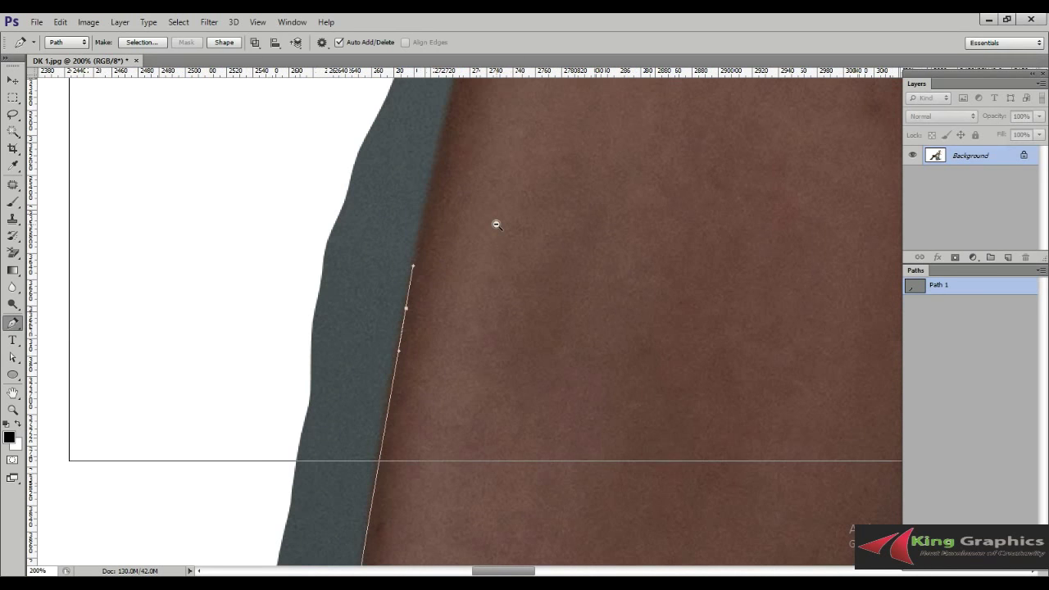
alt+click(496, 225)
alt+click(496, 225)
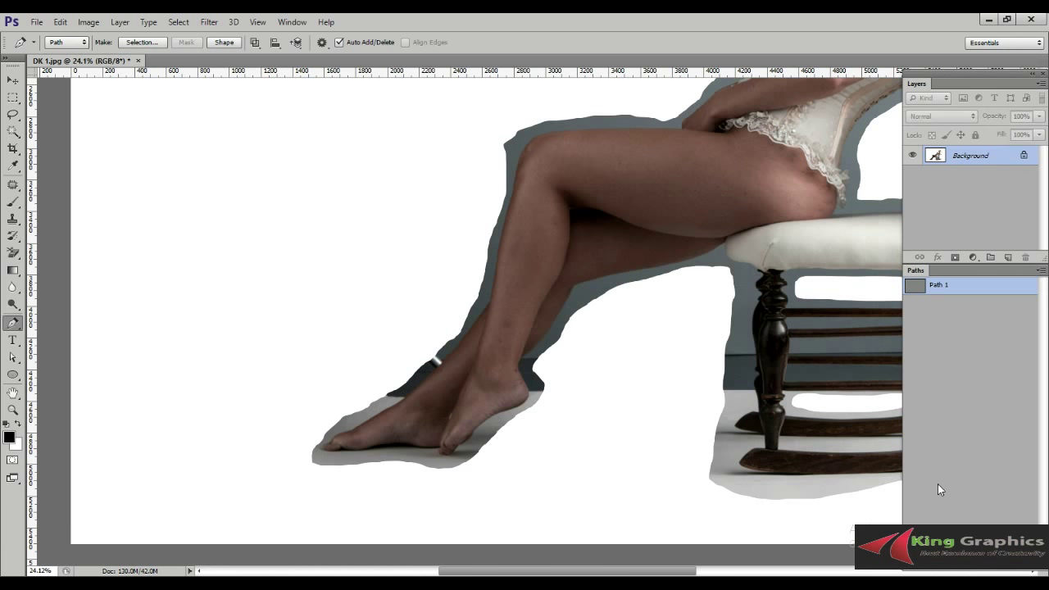
- Restore Path 1 and make it active for editing near the upper body
key(ctrl+alt+z)
key(ctrl+shift+z)
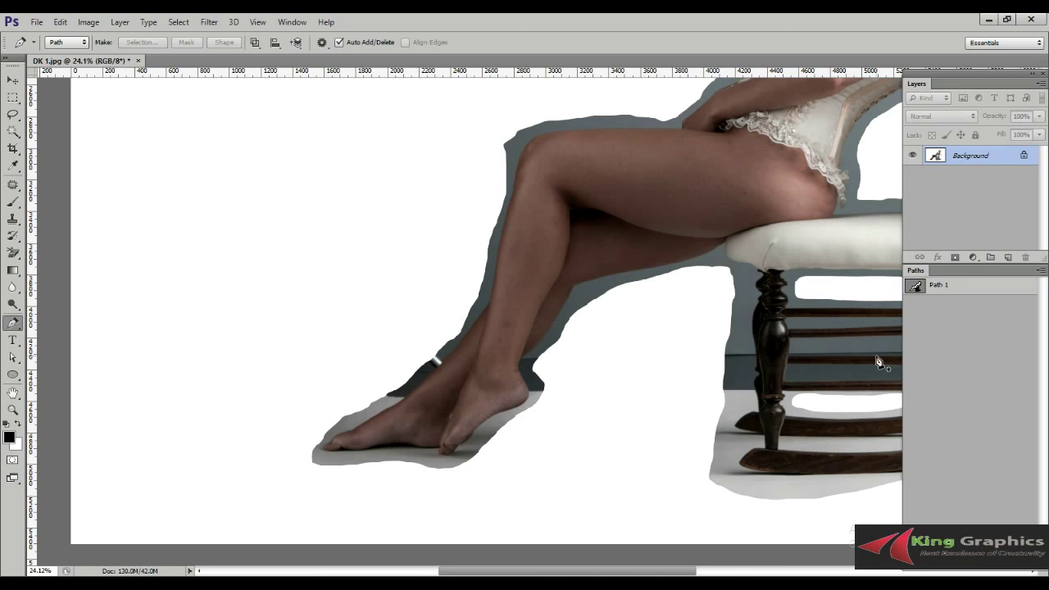
click(952, 286)
mouse_move(893, 123)
mouse_down()
mouse_move(820, 235)
mouse_move(687, 260)
mouse_up()
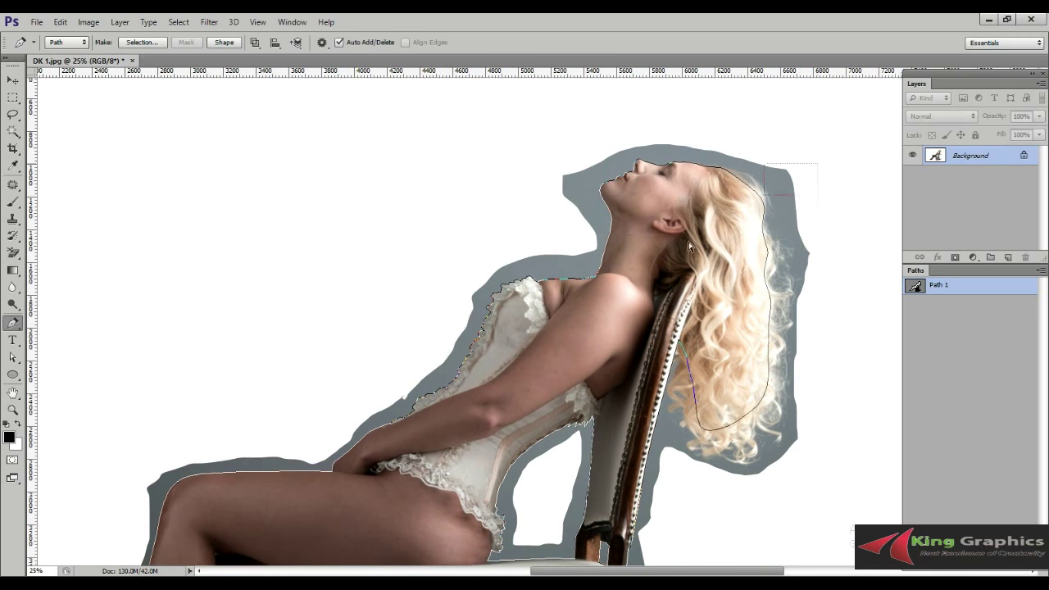
key(ctrl+plus)
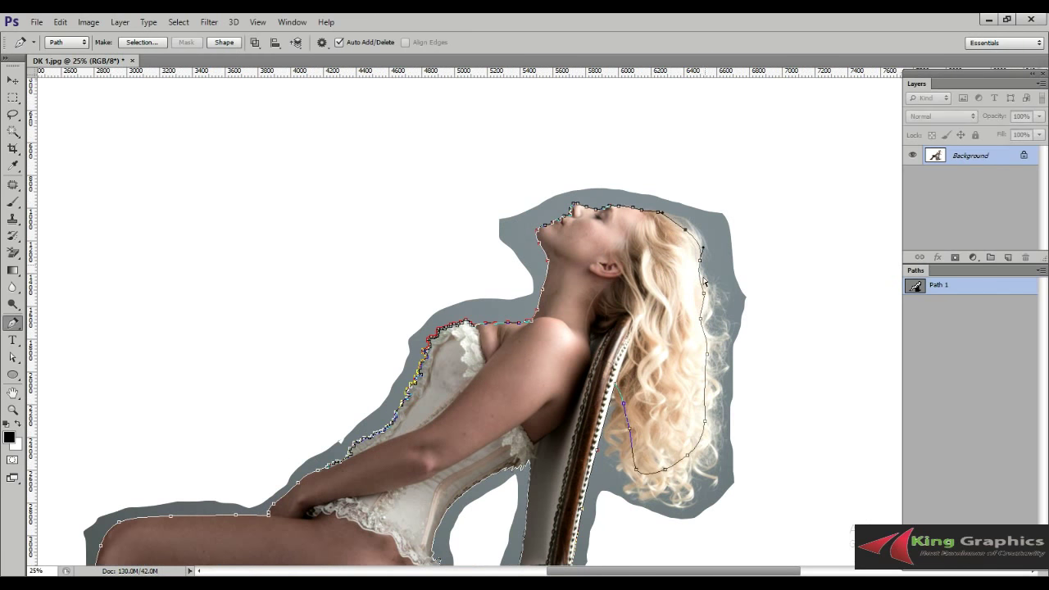
- Add anchors around the back of the hair, close Path 1, and load it as a selection
scroll(705, 246, up, 1)
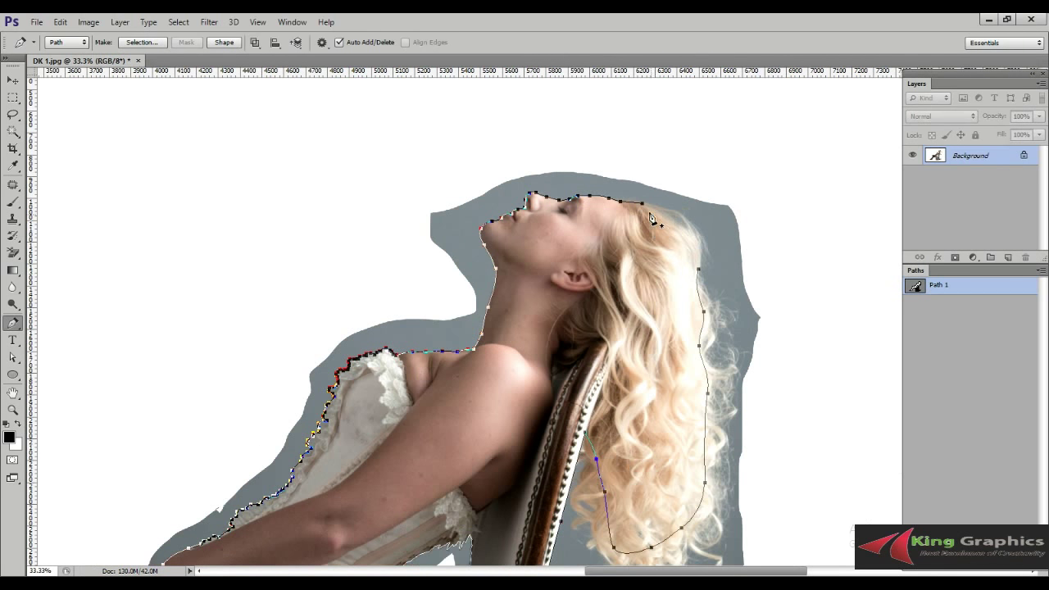
drag(643, 203, 655, 205)
drag(698, 269, 697, 301)
click(702, 312)
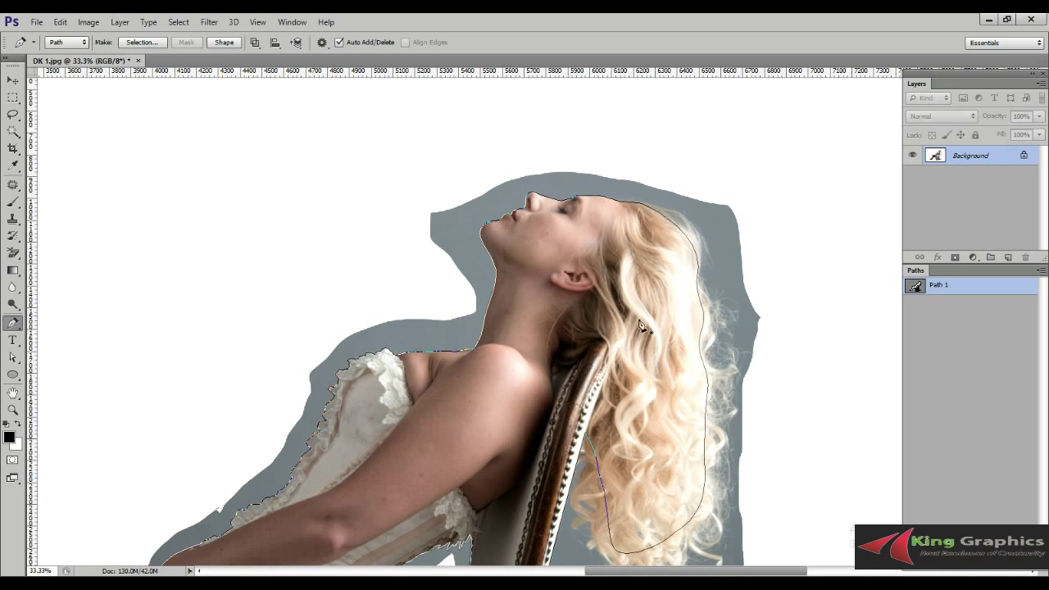
scroll(630, 288, down, 1)
scroll(630, 287, down, 2)
scroll(631, 288, down, 1)
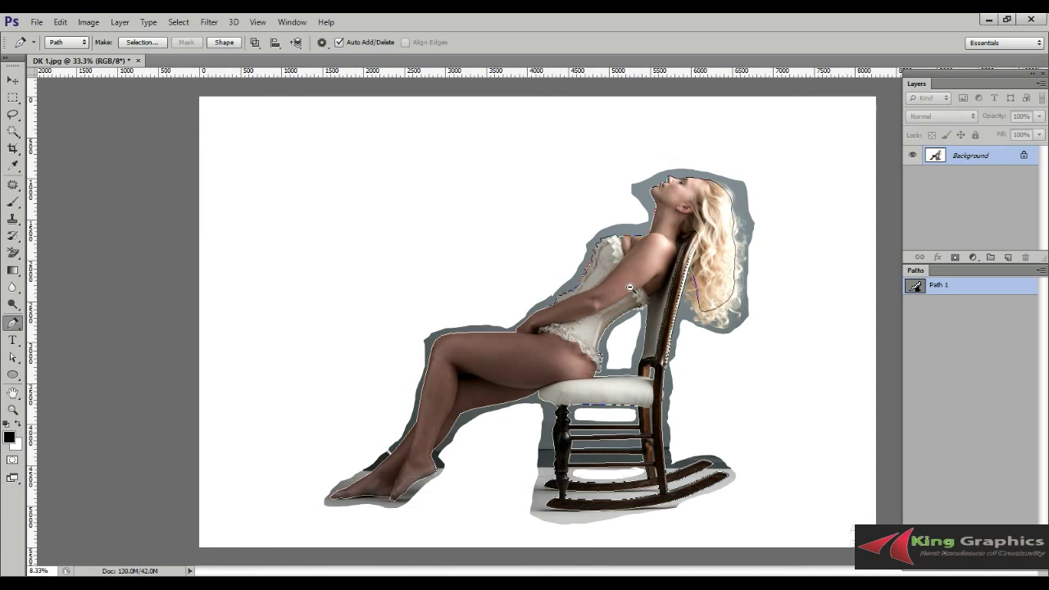
scroll(630, 288, down, 1)
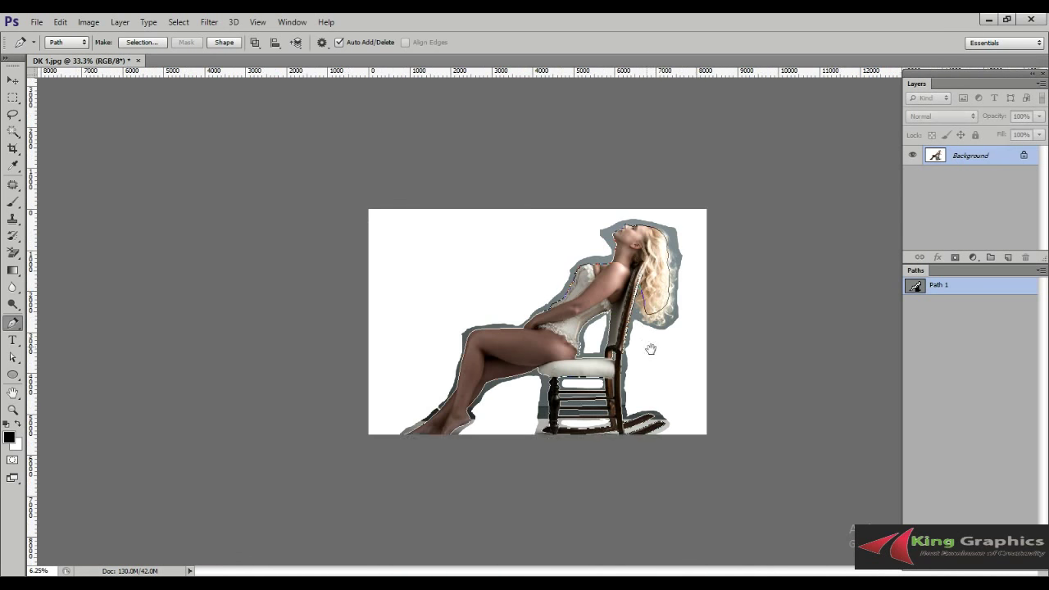
ctrl+click(924, 293)
- Check the figure selection in Quick Mask up close, then return to normal mode with Path 1 shown
key(ctrl+plus)
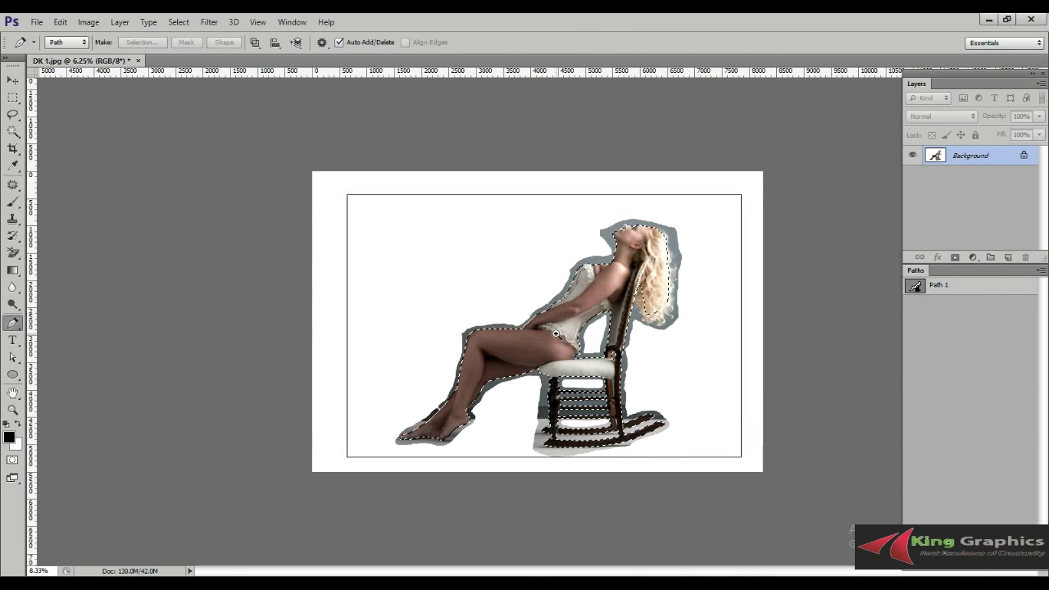
key(ctrl+plus)
key(q)
key(ctrl+plus)
drag(645, 396, 641, 403)
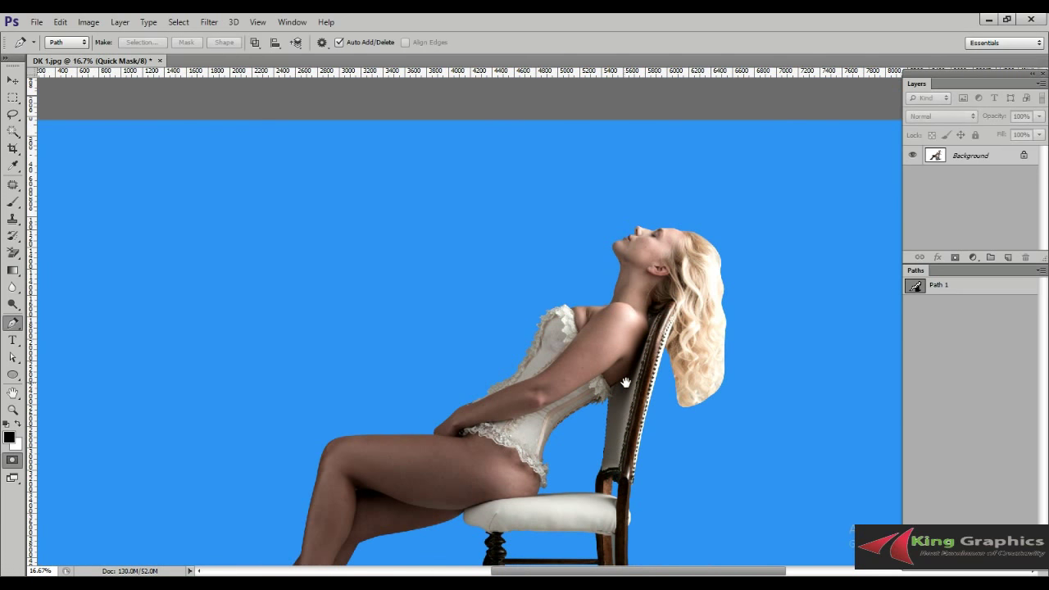
key(q)
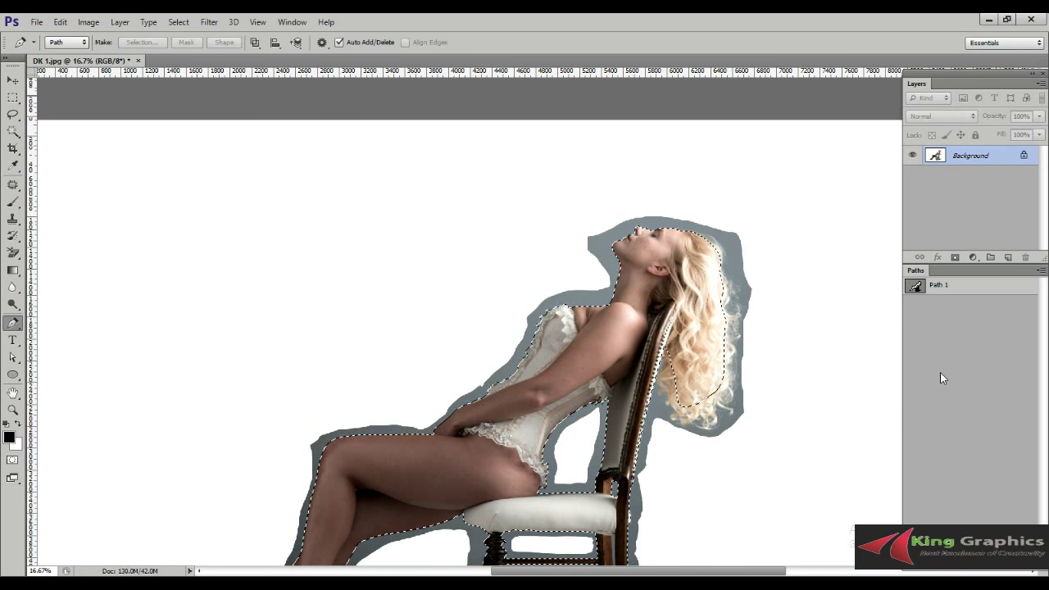
click(935, 287)
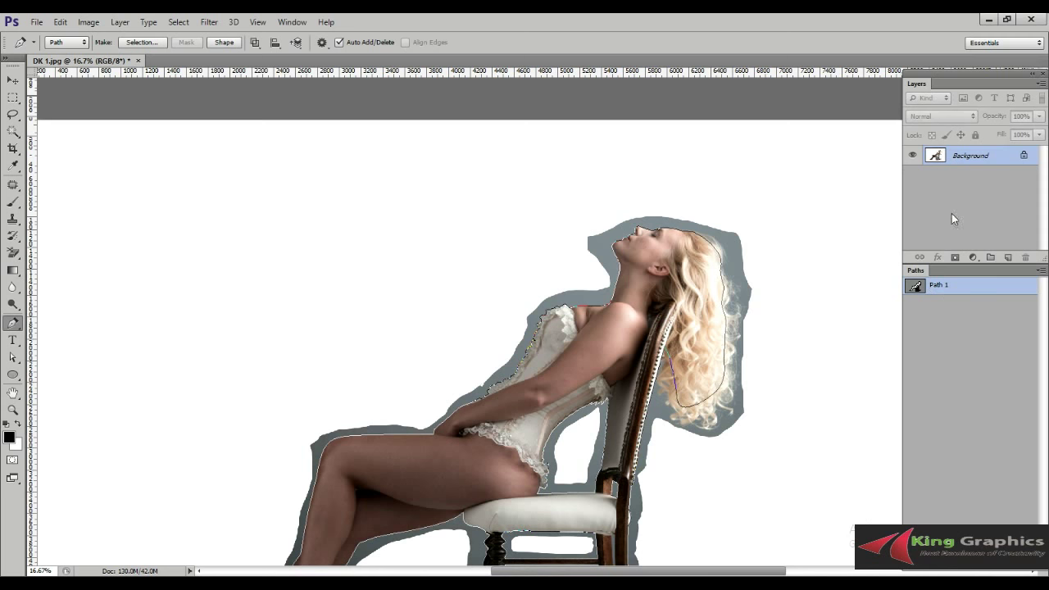
- Duplicate the Background layer twice, then undock and shorten the Paths panel
drag(971, 183, 1008, 257)
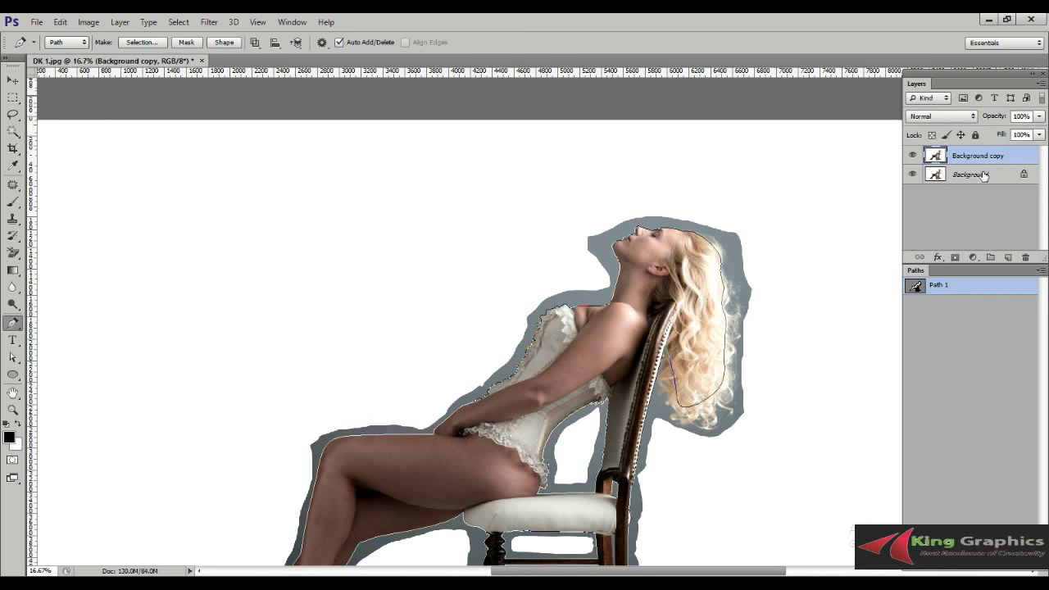
drag(983, 169, 1010, 257)
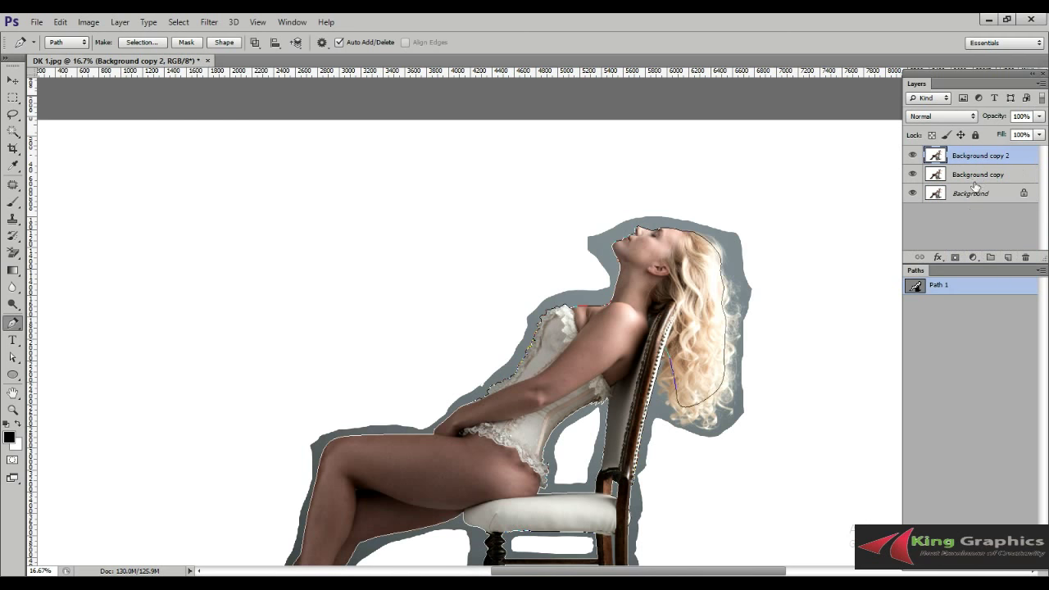
mouse_move(969, 269)
mouse_down()
mouse_move(968, 295)
mouse_move(830, 206)
mouse_up()
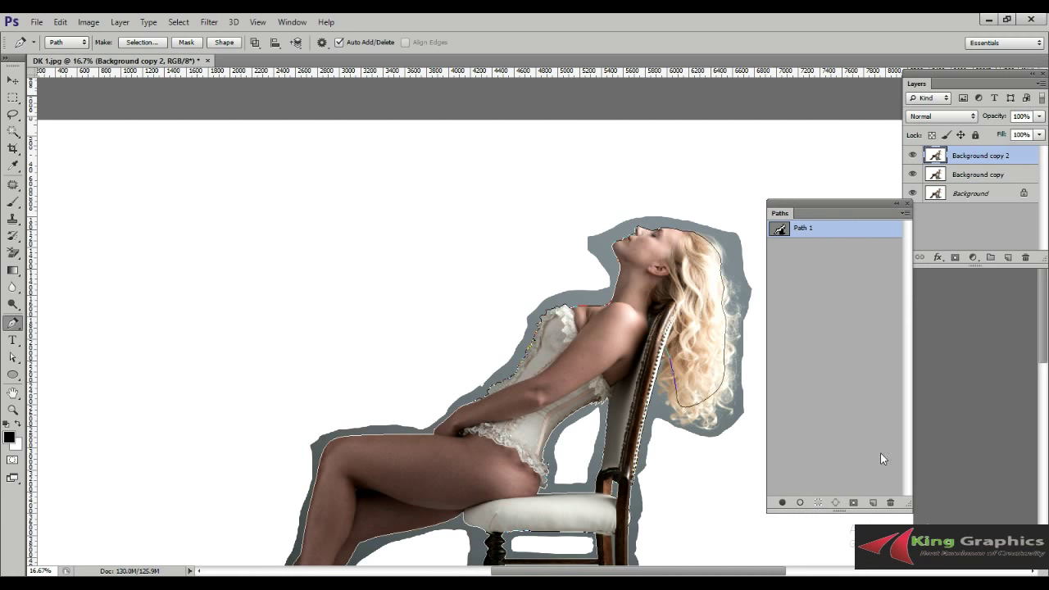
drag(819, 513, 820, 375)
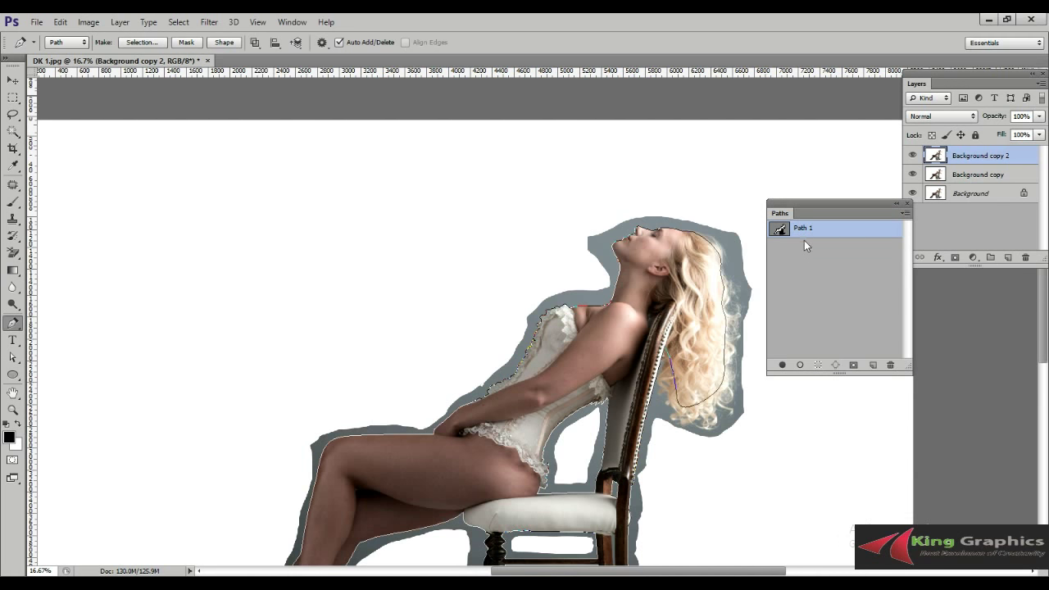
- Redock Paths under Layers, fill Background copy with white, and reselect Background copy 2
drag(823, 201, 958, 384)
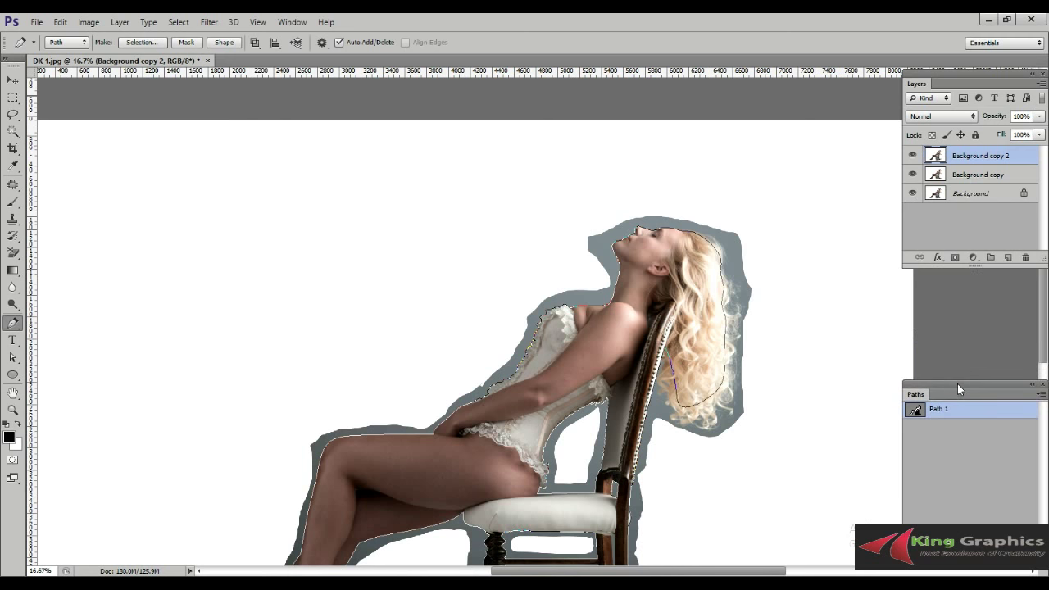
drag(962, 269, 962, 358)
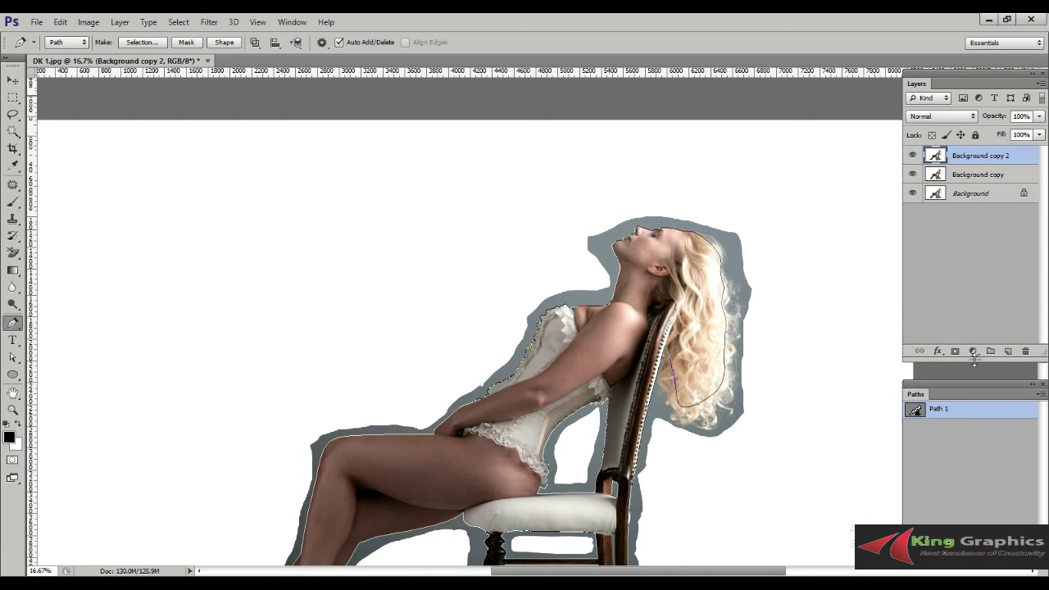
click(970, 176)
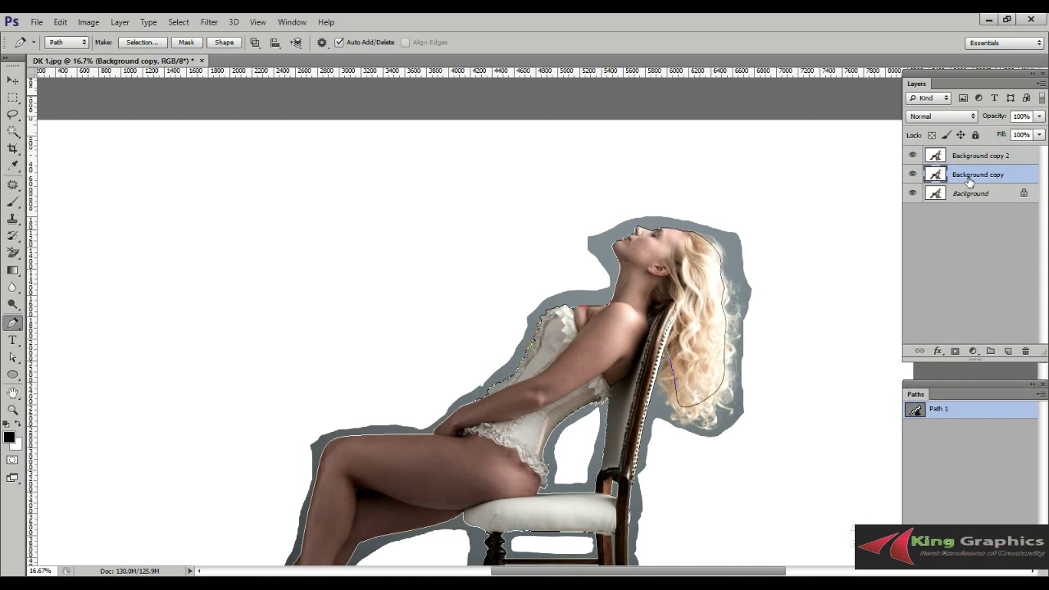
key(ctrl+BackSpace)
click(967, 159)
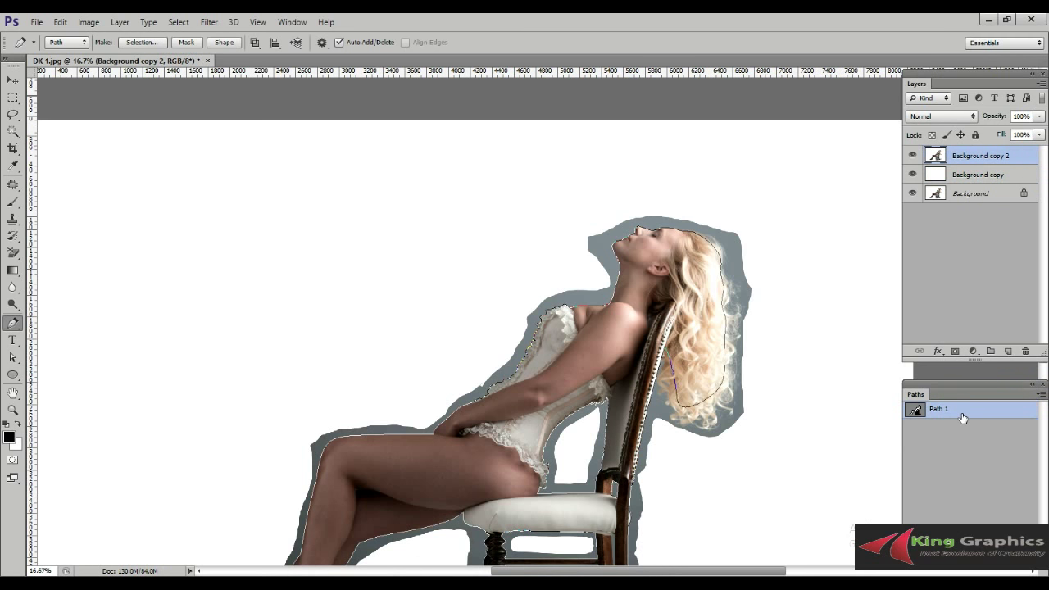
- Load Path 1, invert the selection, and feather it by 1 pixel
key(ctrl+Return)
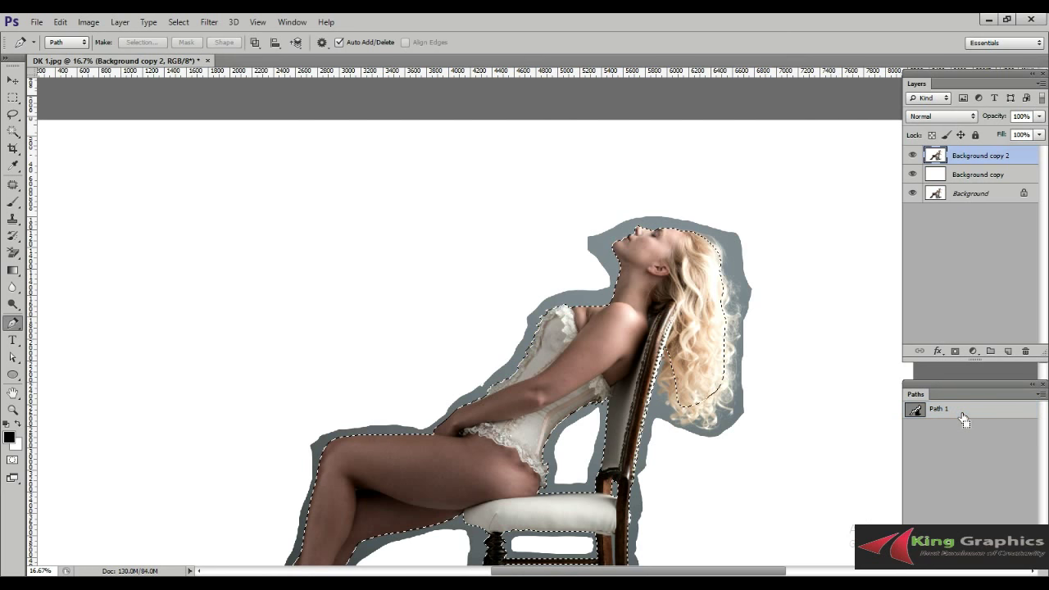
key(ctrl+shift+i)
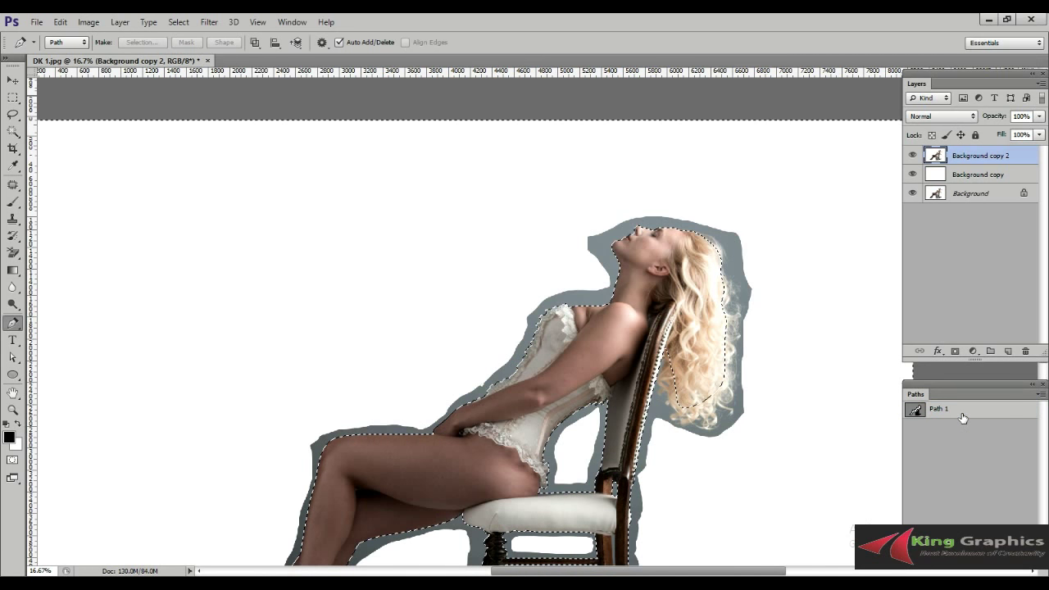
key(shift+F6)
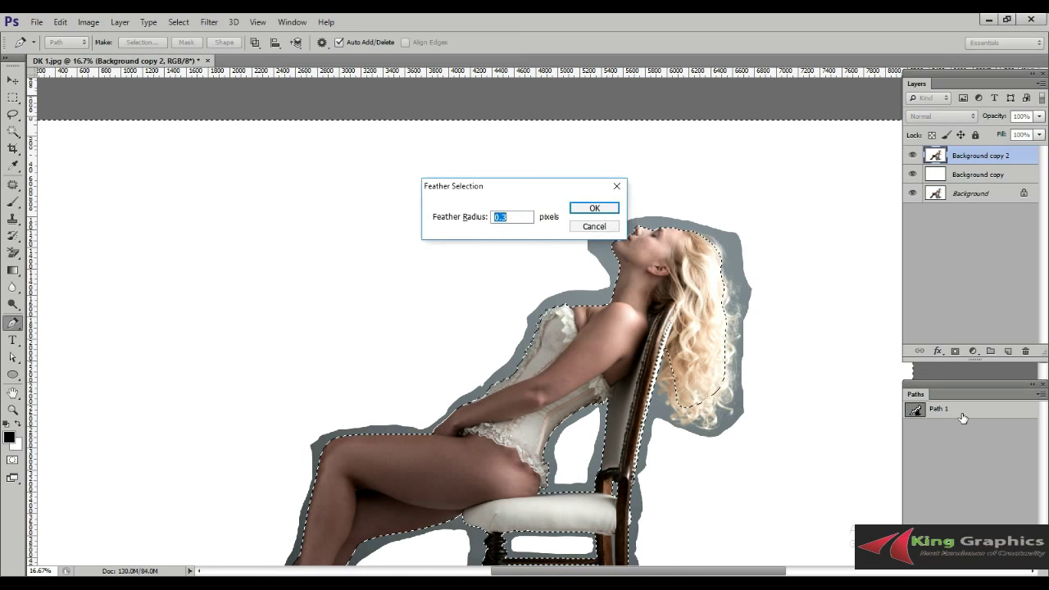
text(1)
key(Return)
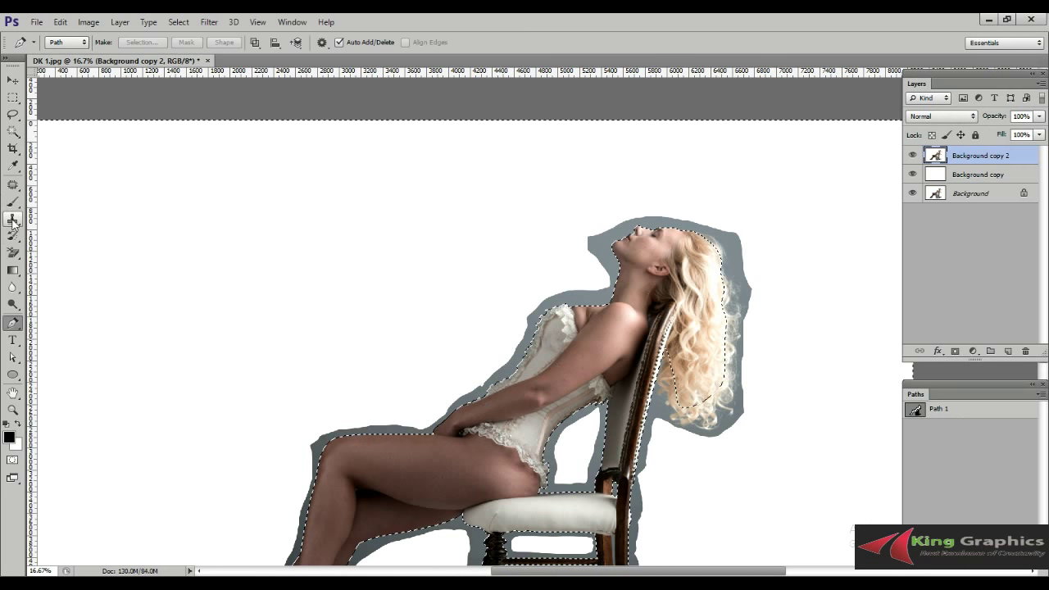
- Choose the Background Eraser with Discontiguous limits and 40% tolerance
click(13, 253)
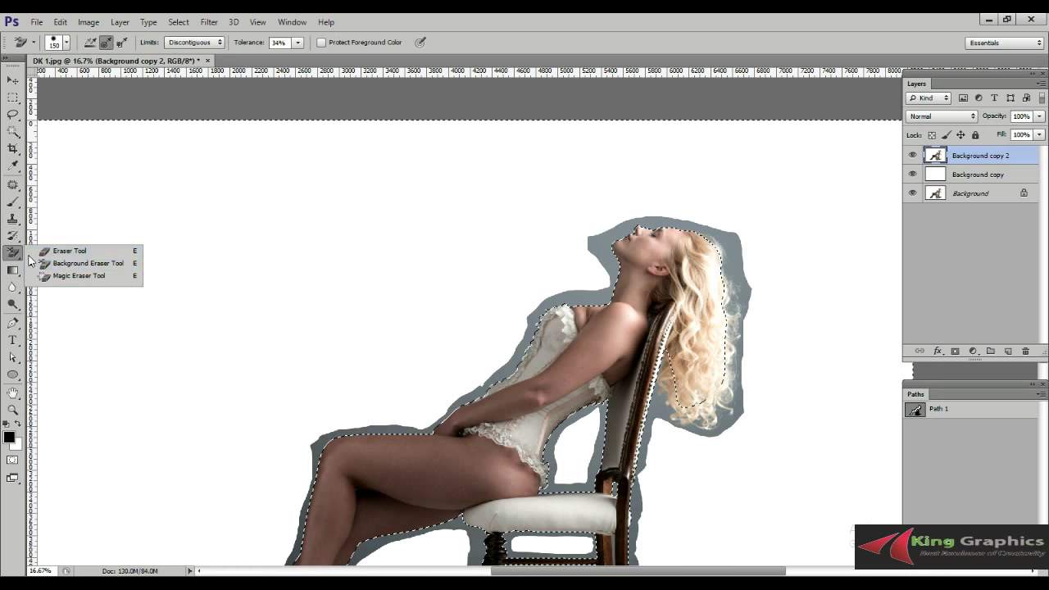
click(88, 264)
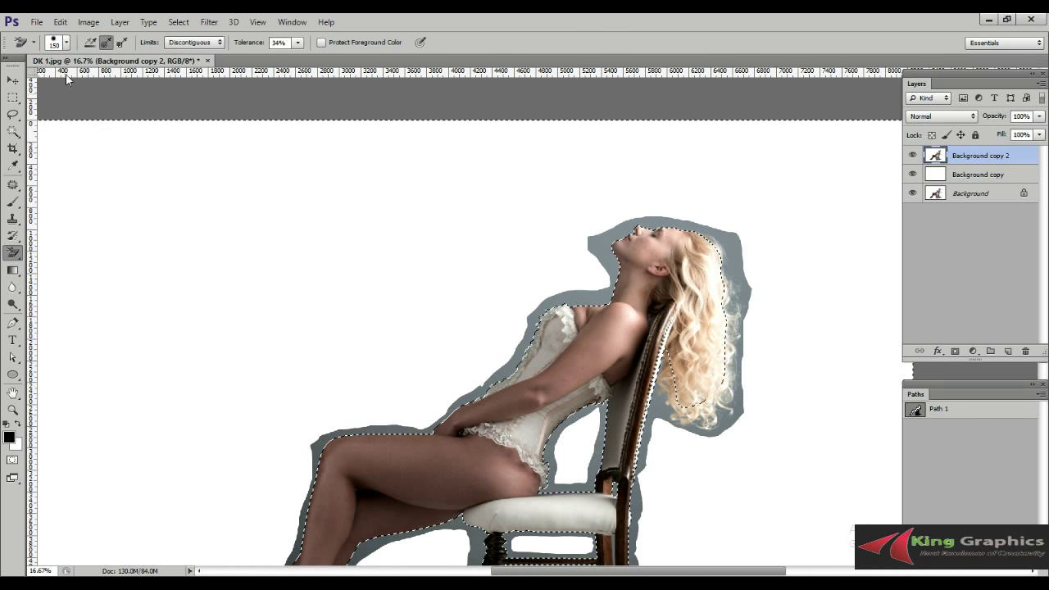
click(182, 44)
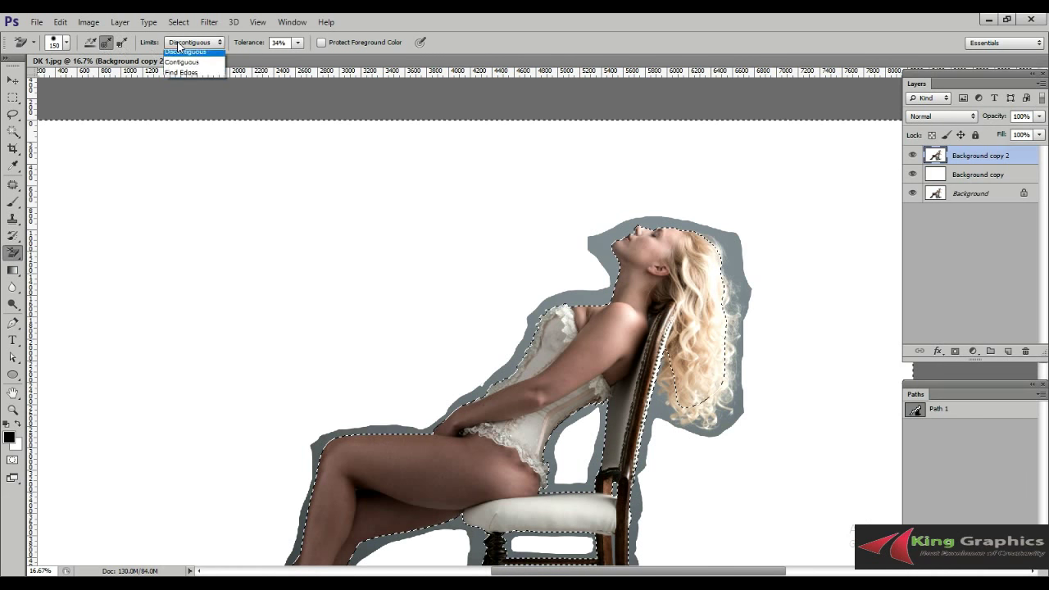
click(187, 57)
click(297, 42)
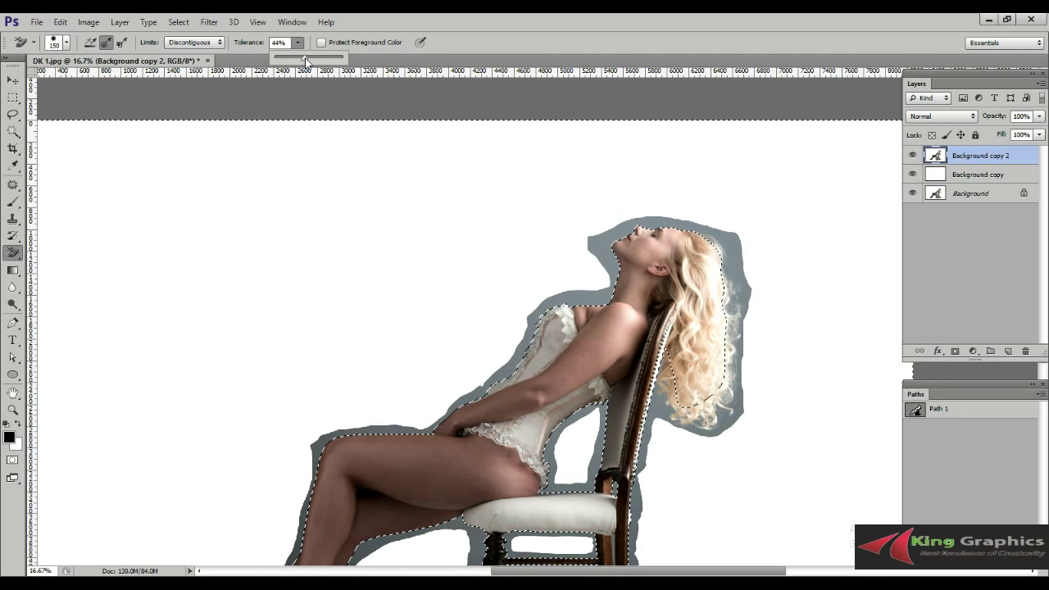
click(350, 21)
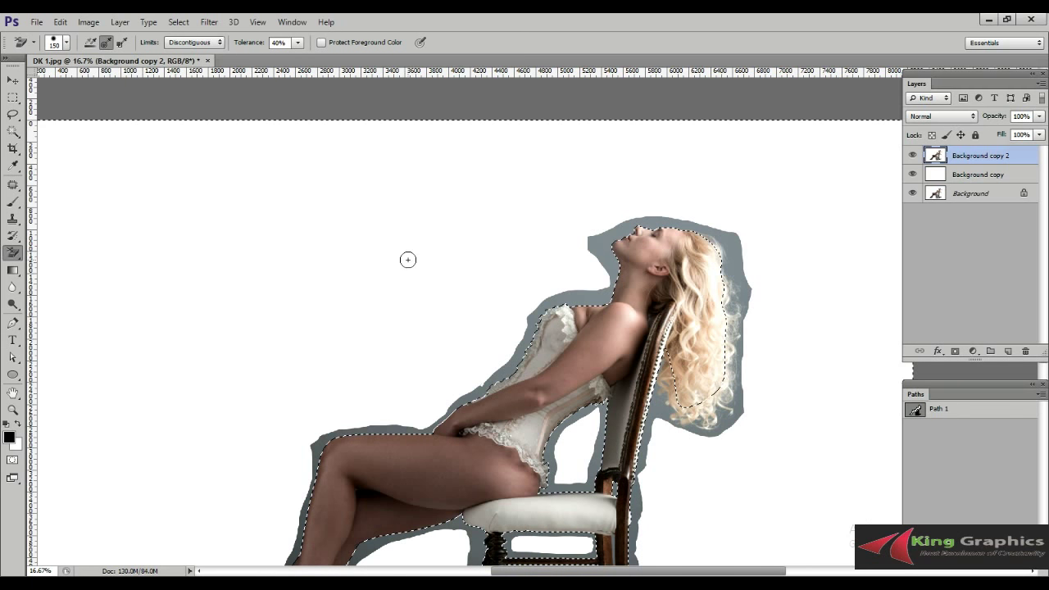
- Set the eraser brush to 434 px size, 75% hardness and 25% spacing
click(66, 43)
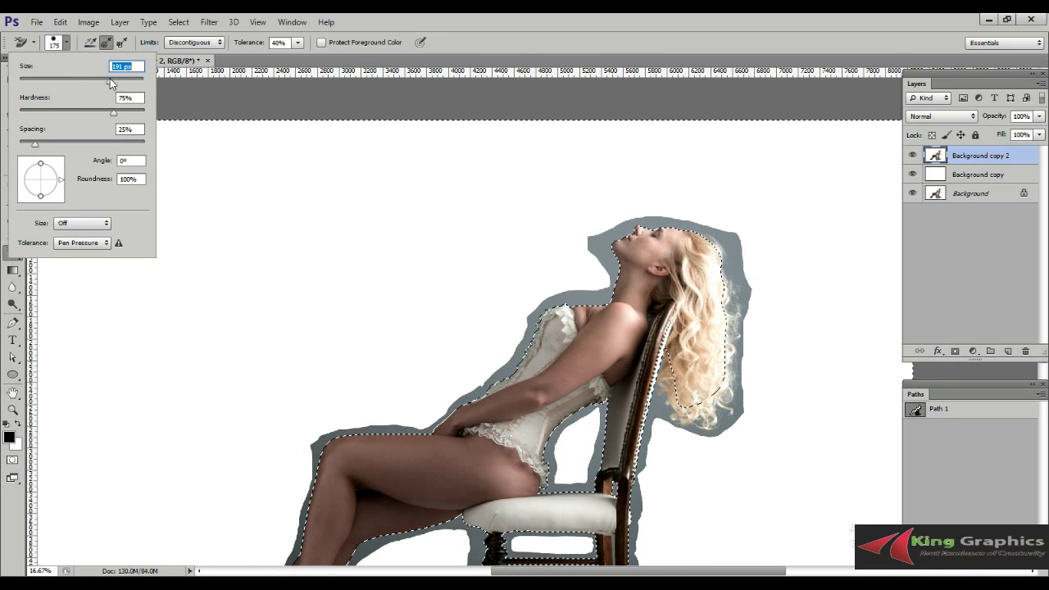
drag(111, 85, 146, 85)
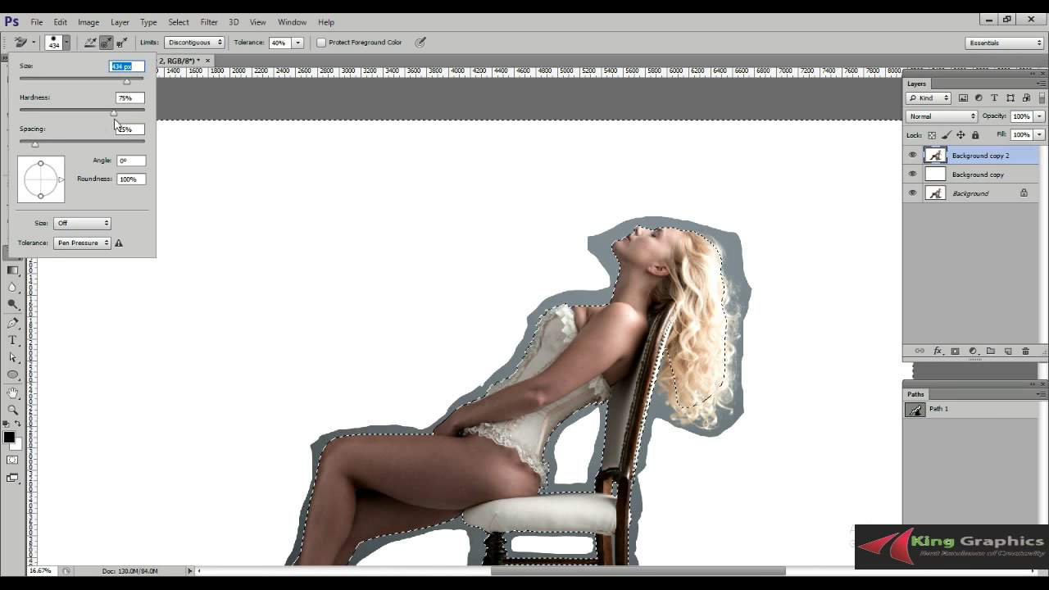
drag(113, 110, 80, 110)
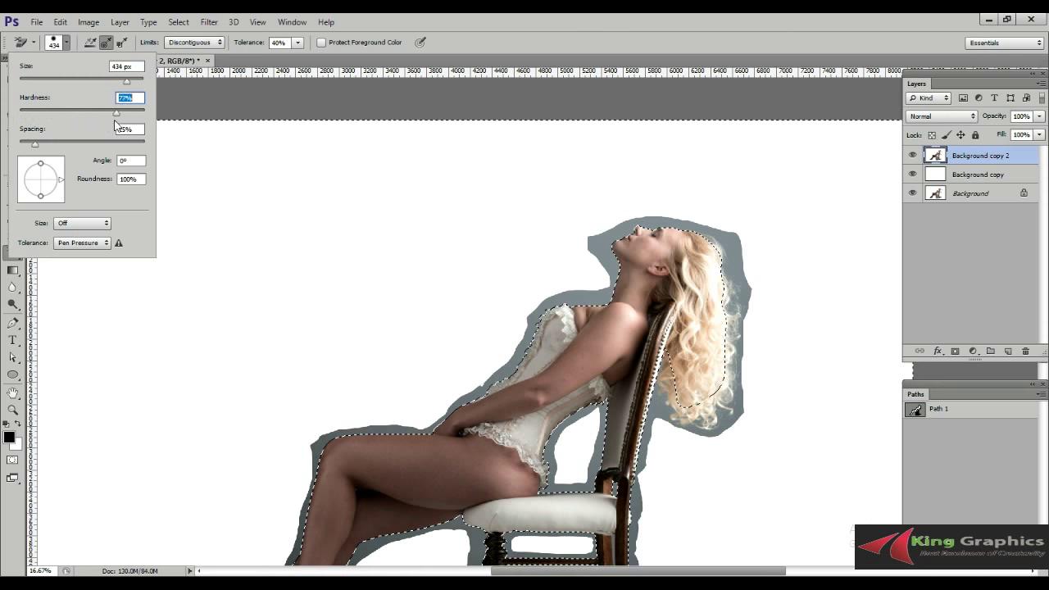
click(113, 114)
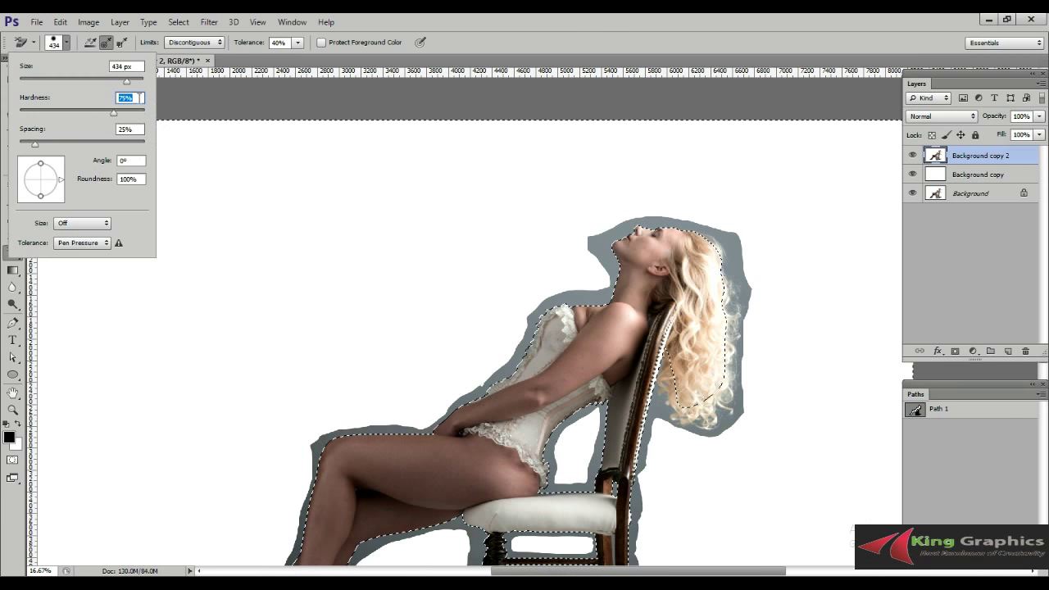
click(113, 128)
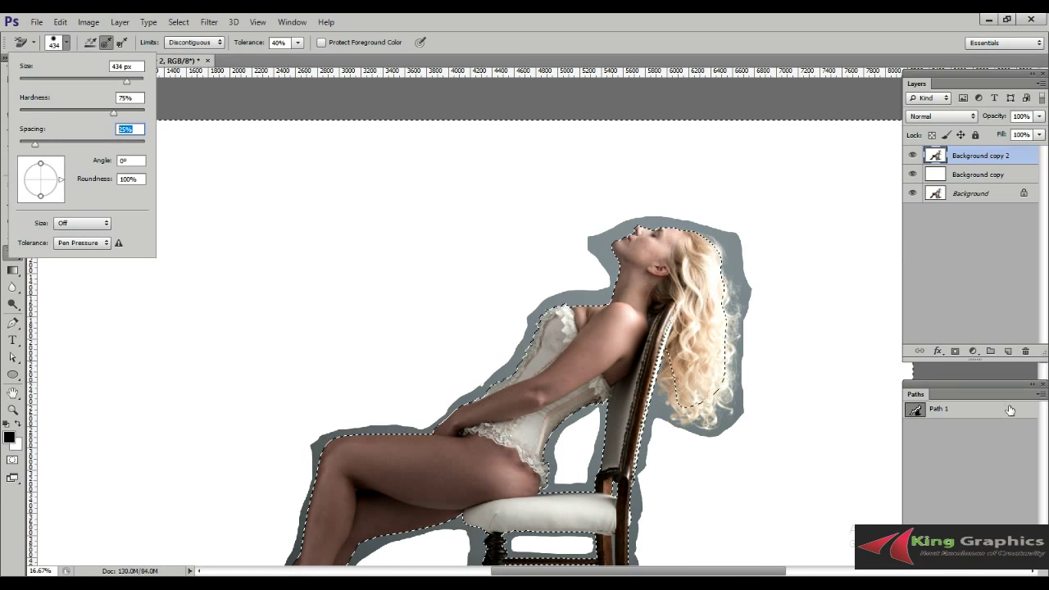
key(Return)
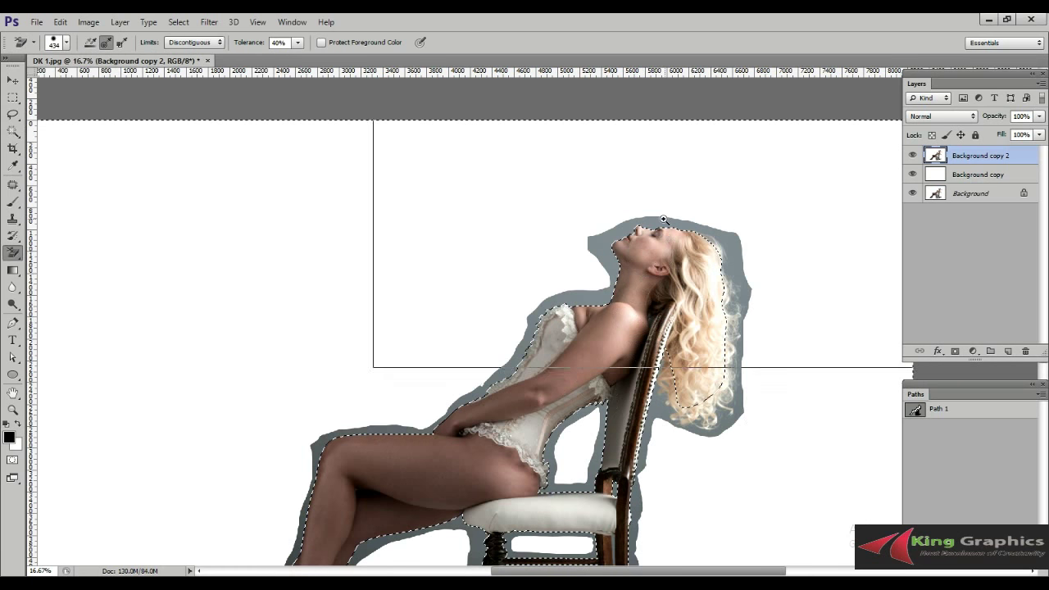
- Zoom in on the lower hair, undo a test stroke, and set tolerance to 32%
click(664, 220)
click(492, 211)
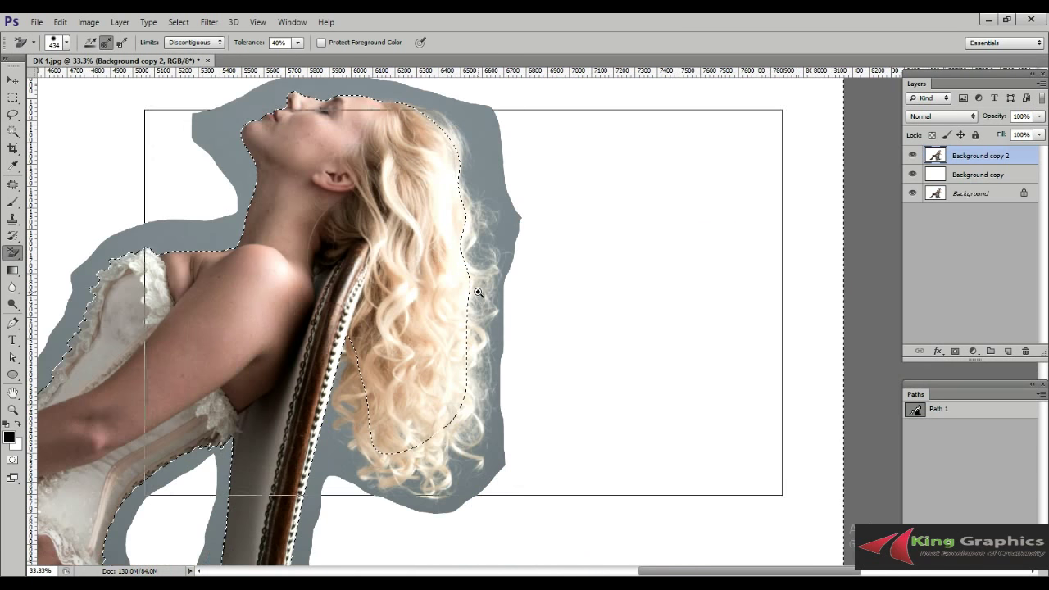
click(478, 292)
drag(525, 541, 568, 337)
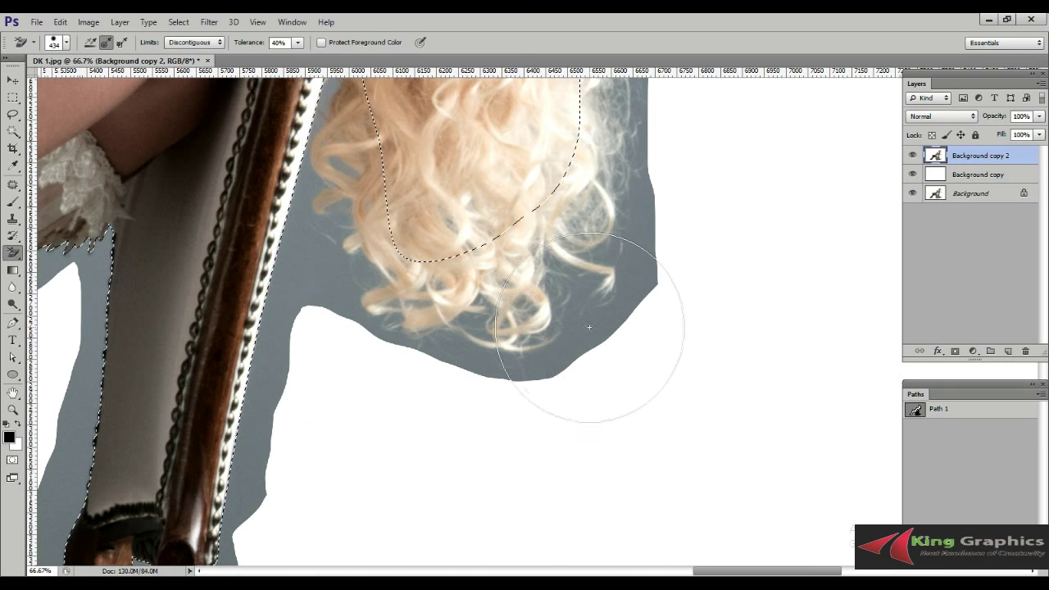
drag(588, 327, 482, 349)
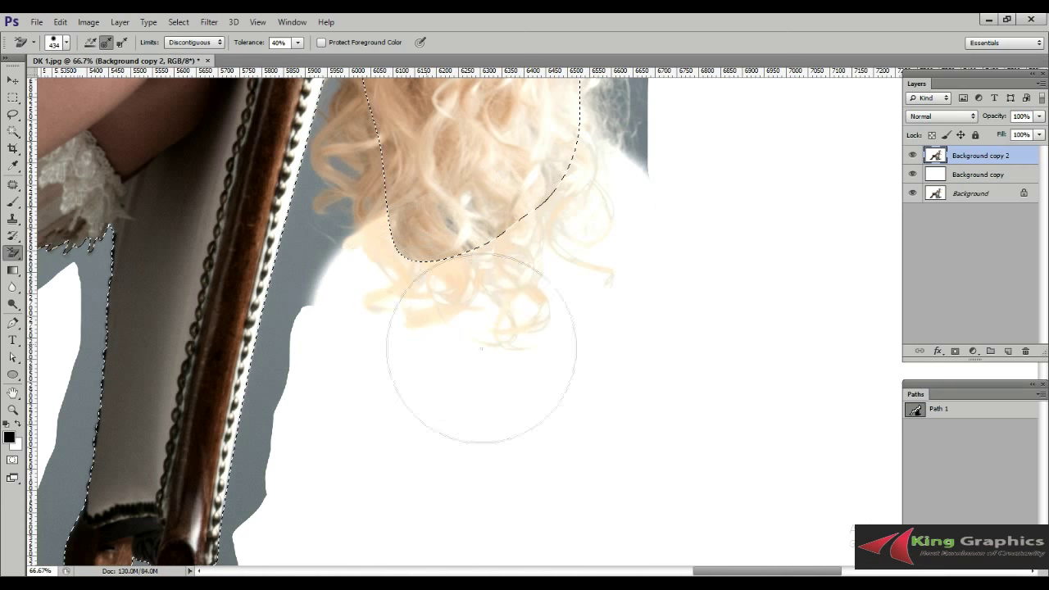
key(ctrl+z)
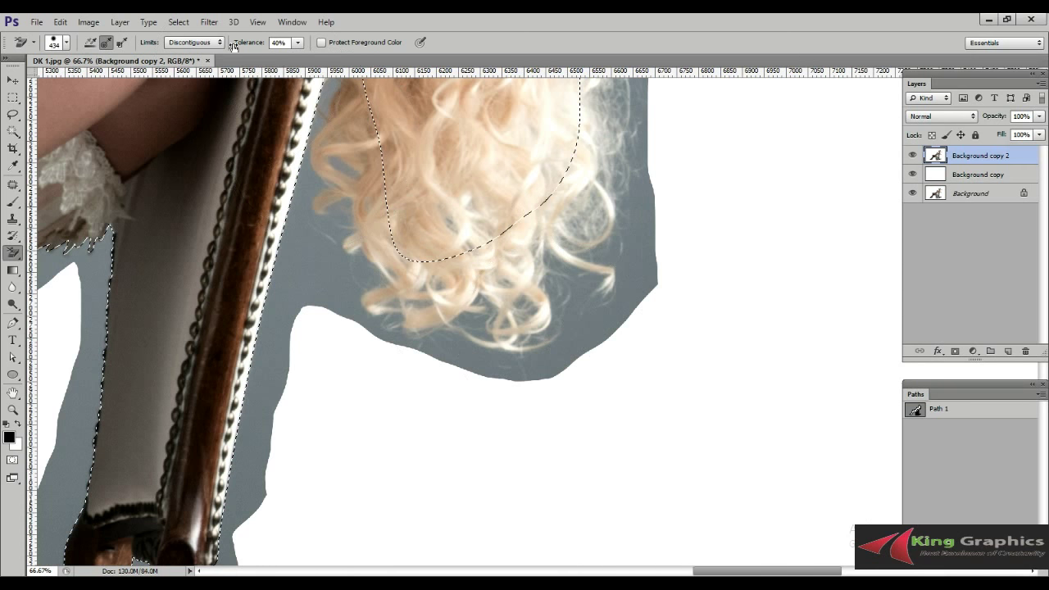
click(279, 42)
text(32)
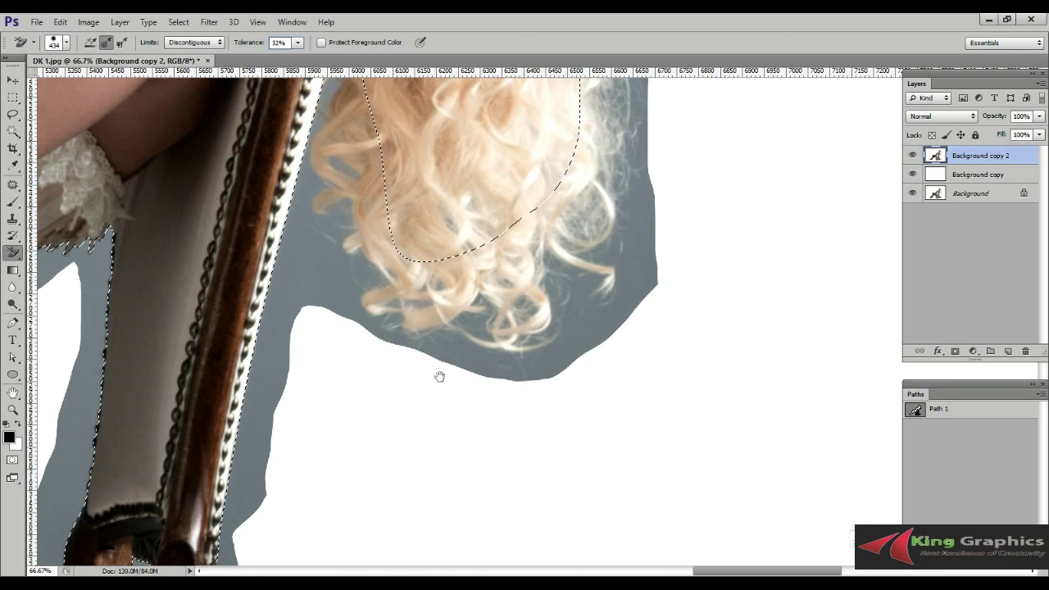
- Erase the grey backdrop around the hanging curls and begin clearing above the head
drag(432, 328, 587, 486)
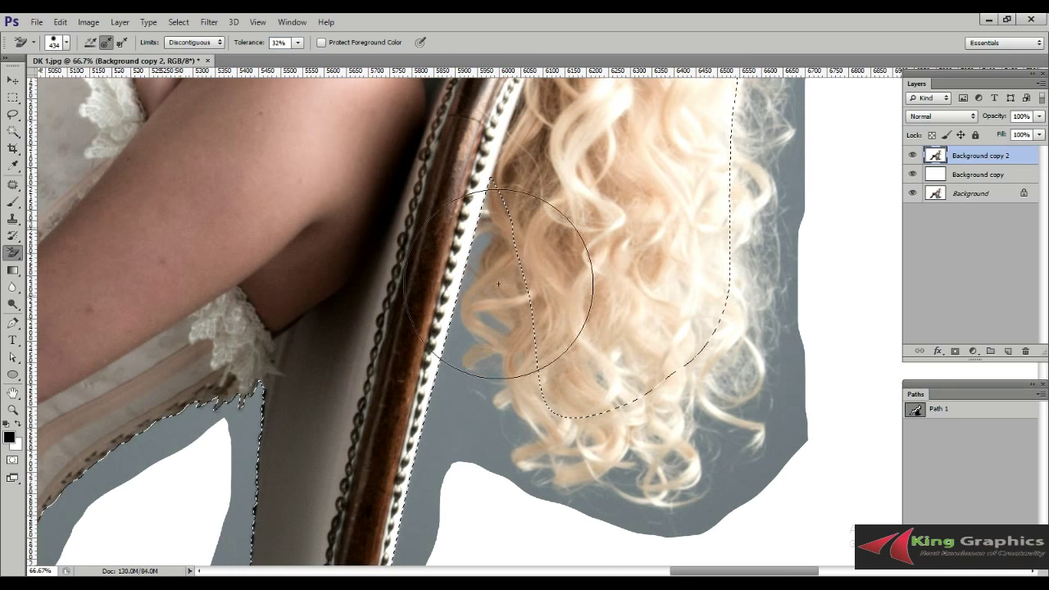
mouse_move(470, 310)
mouse_down()
mouse_move(492, 374)
mouse_move(467, 261)
mouse_move(480, 434)
mouse_move(660, 511)
mouse_move(614, 512)
mouse_up()
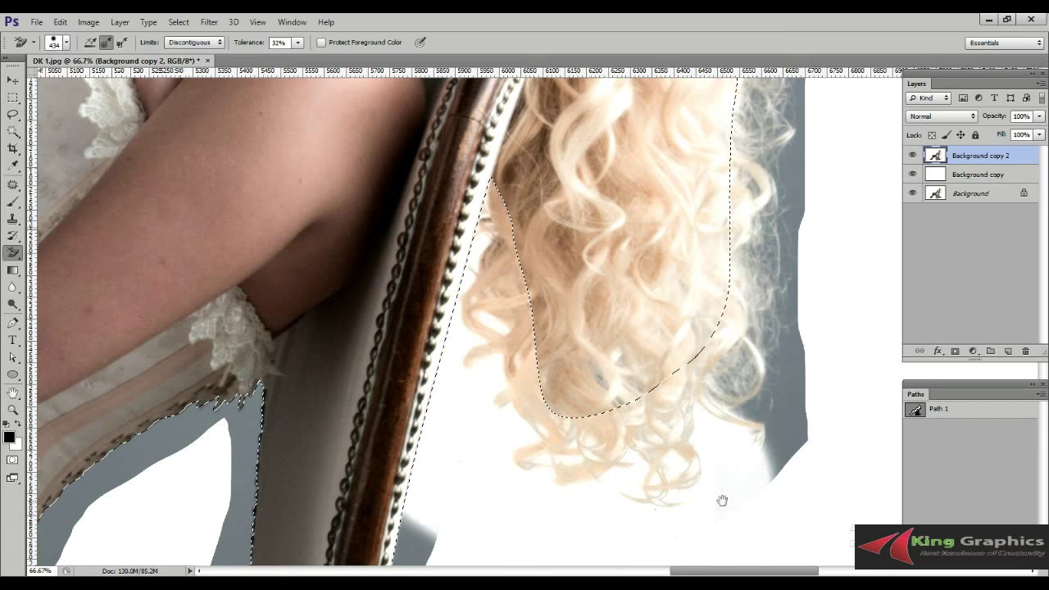
drag(721, 499, 566, 492)
drag(621, 423, 627, 164)
drag(627, 164, 594, 300)
drag(610, 211, 623, 171)
drag(637, 224, 637, 149)
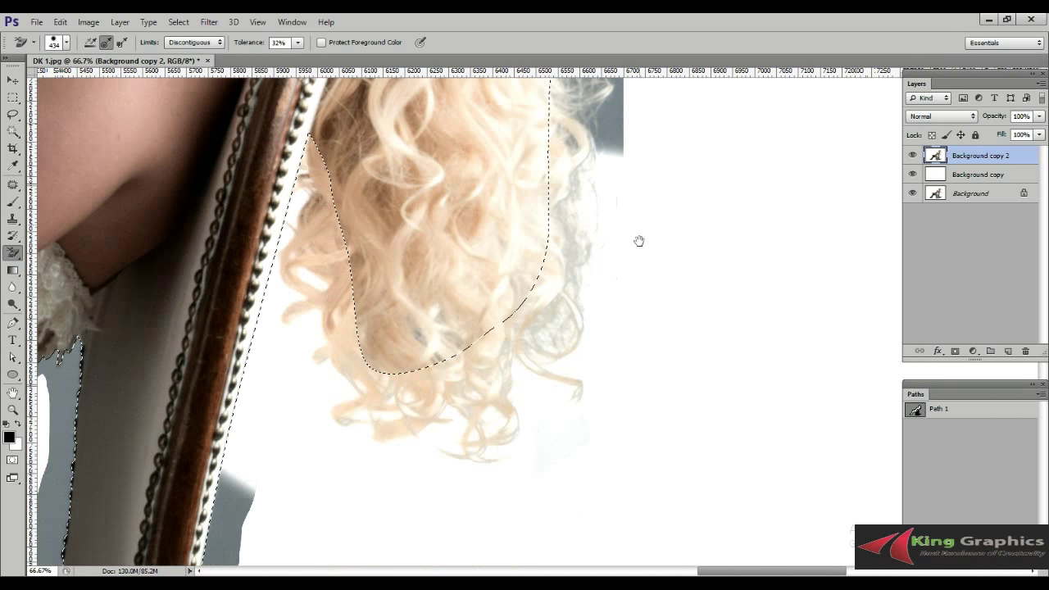
drag(574, 355, 571, 450)
drag(590, 164, 604, 394)
drag(576, 245, 617, 385)
- Erase the grey backdrop above and beside the woman's hair and head, undoing two stray strokes
drag(578, 234, 394, 145)
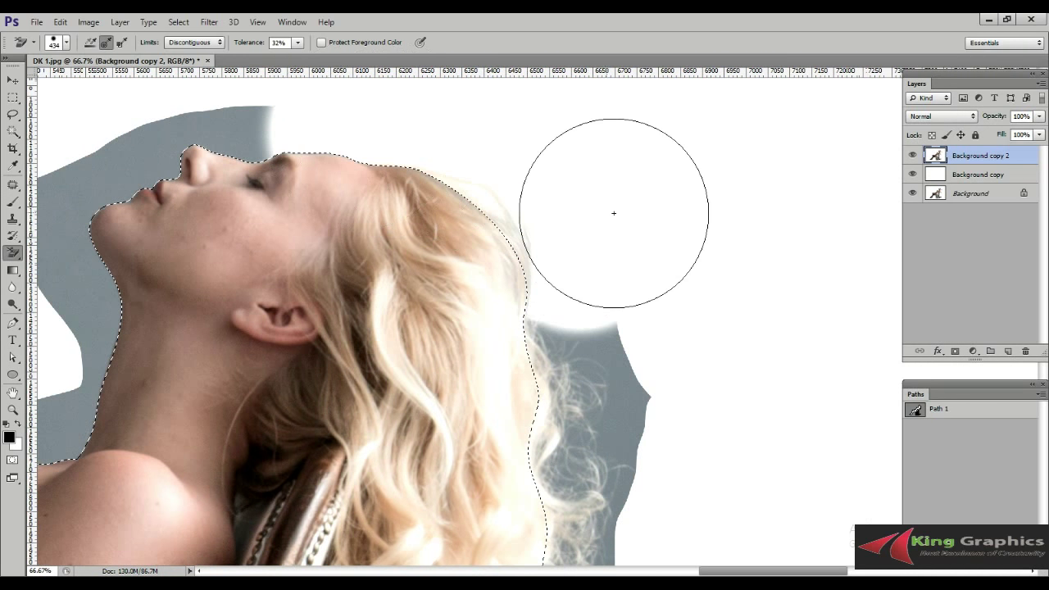
drag(609, 293, 604, 270)
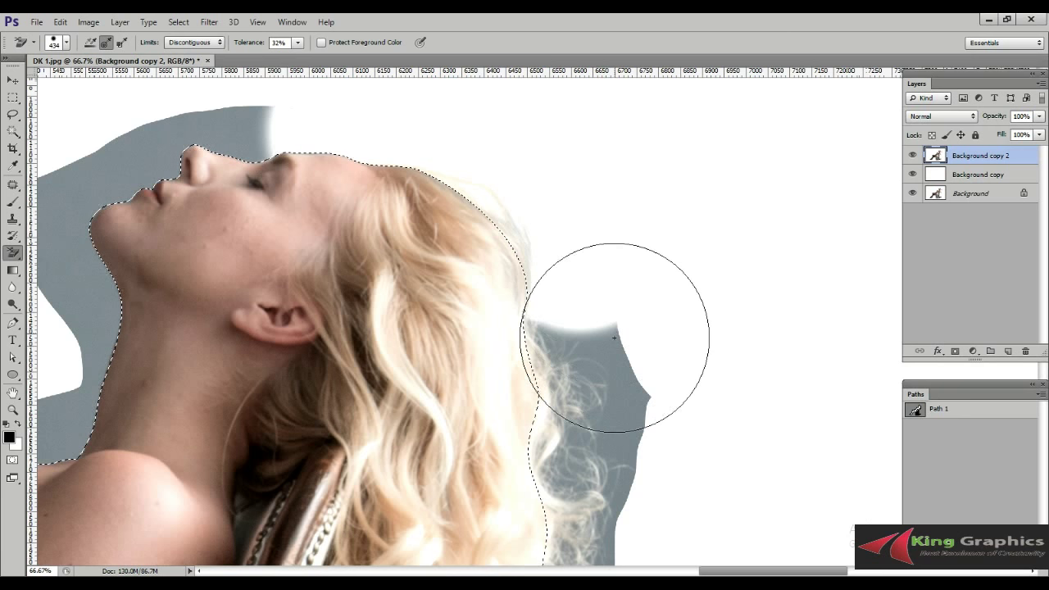
key(ctrl+z)
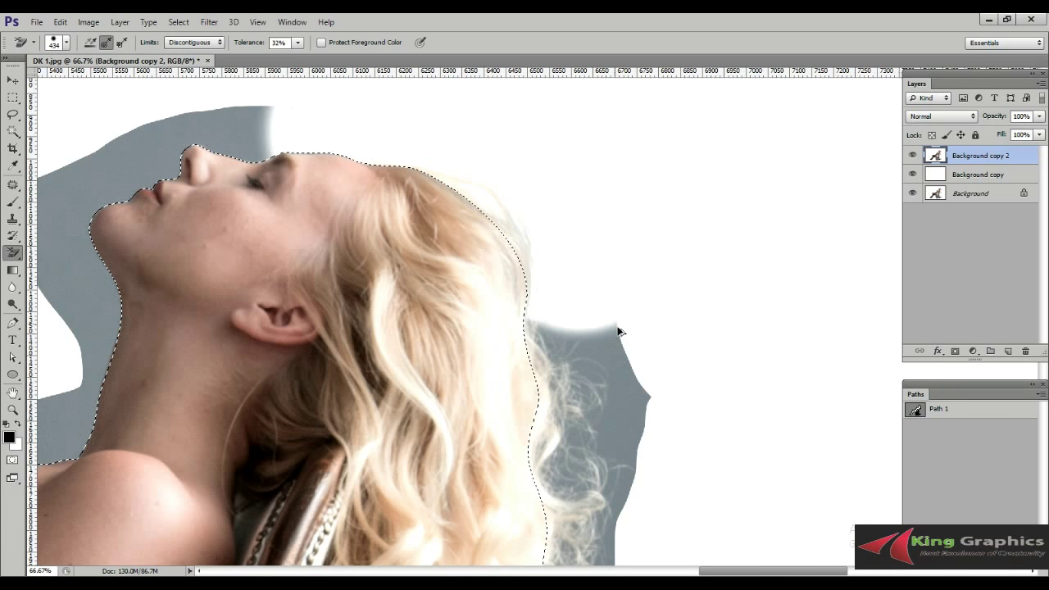
key(ctrl+alt+z)
scroll(623, 328, down, 3)
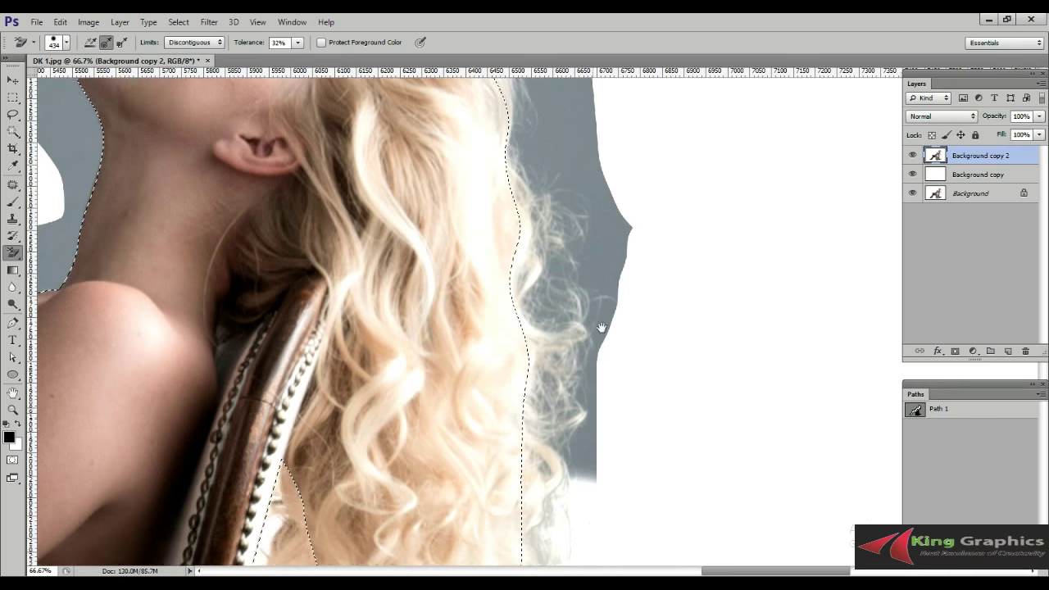
scroll(607, 253, down, 1)
drag(607, 253, 593, 357)
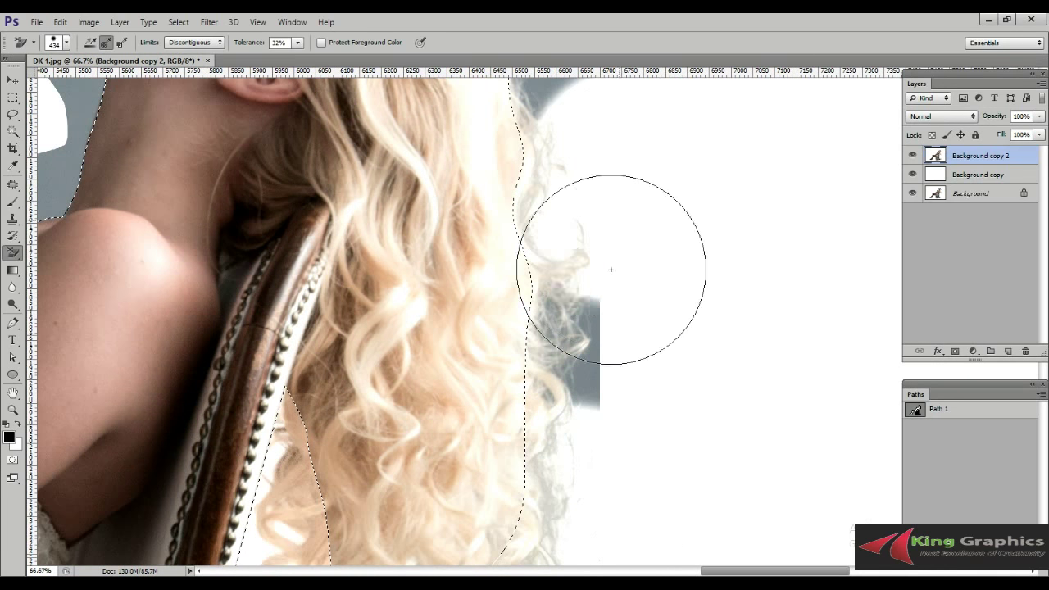
scroll(632, 416, up, 3)
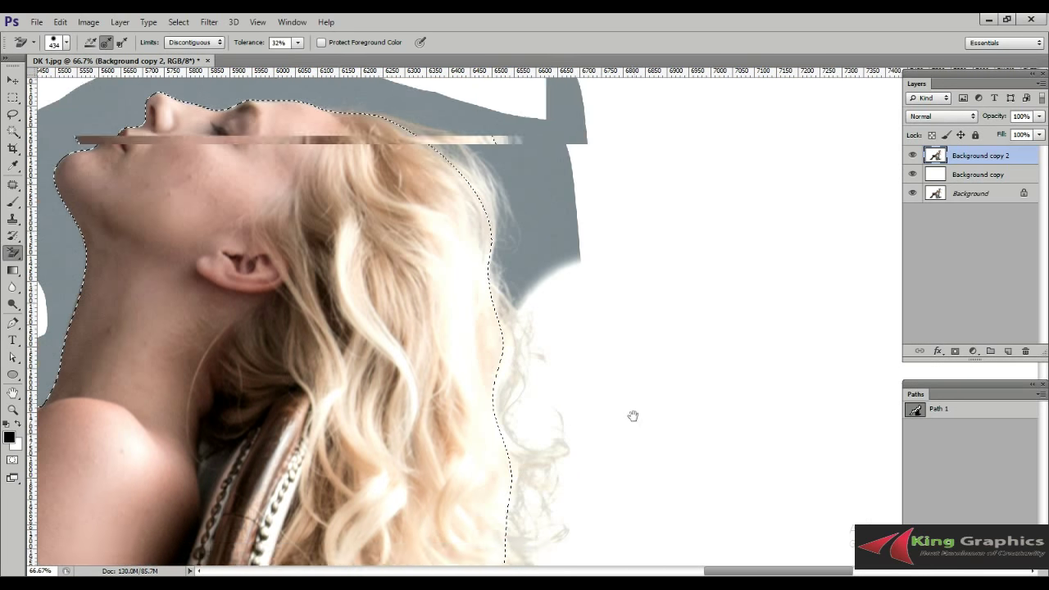
drag(562, 243, 254, 128)
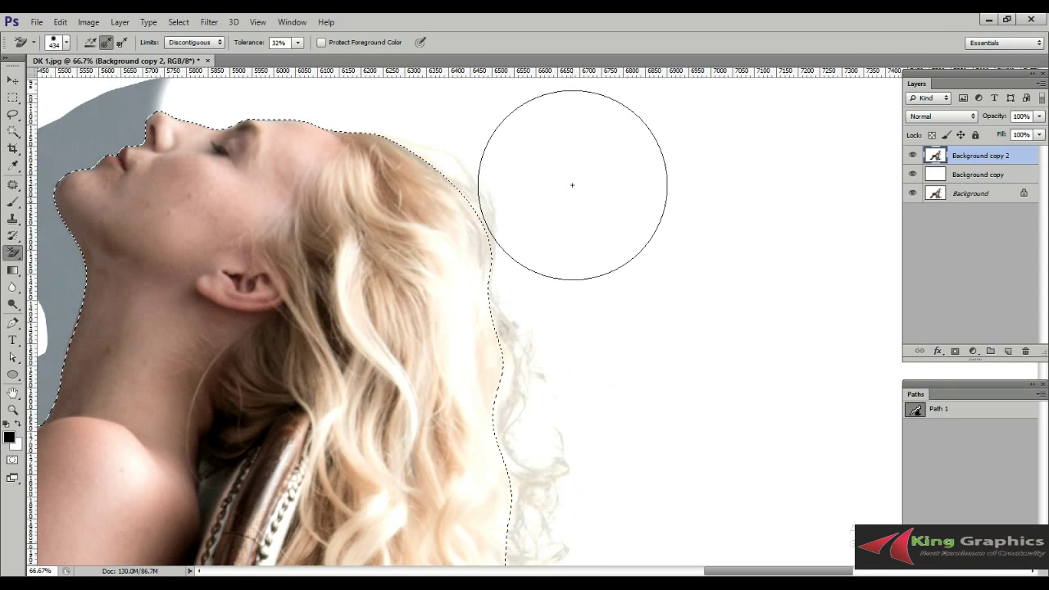
- Pan the view down to the hair ends and back around the woman's head
scroll(635, 281, left, 3)
scroll(635, 281, up, 2)
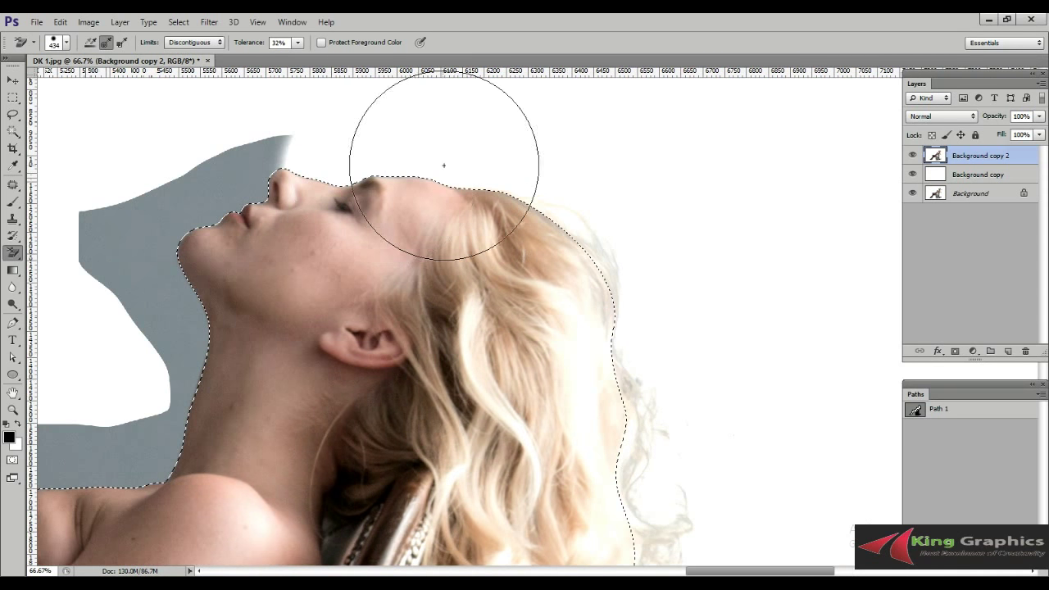
scroll(574, 254, right, 2)
scroll(595, 274, down, 5)
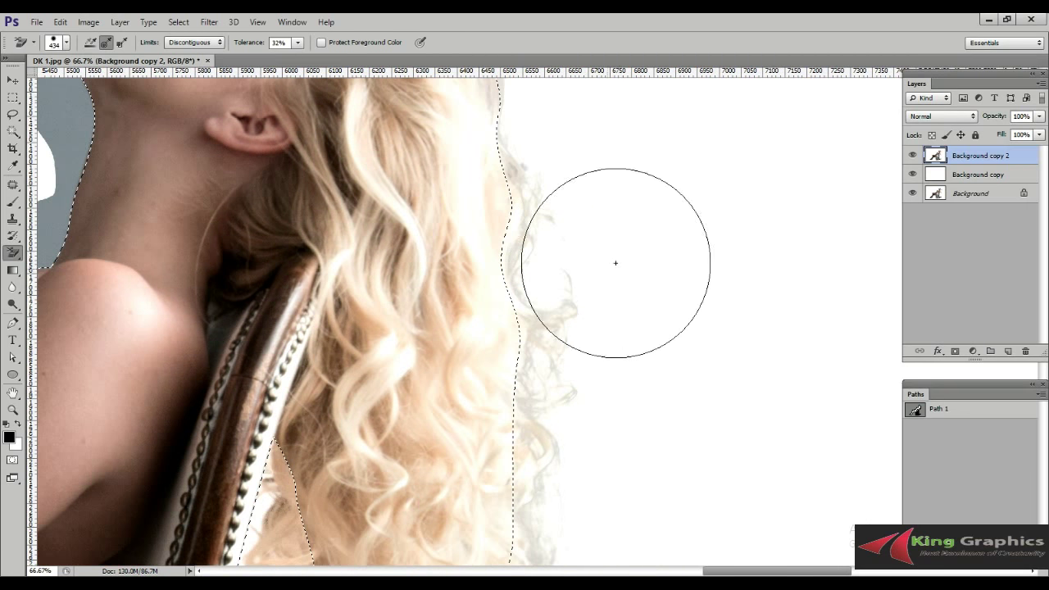
scroll(596, 202, down, 7)
scroll(591, 264, down, 3)
scroll(562, 348, down, 1)
scroll(563, 347, left, 1)
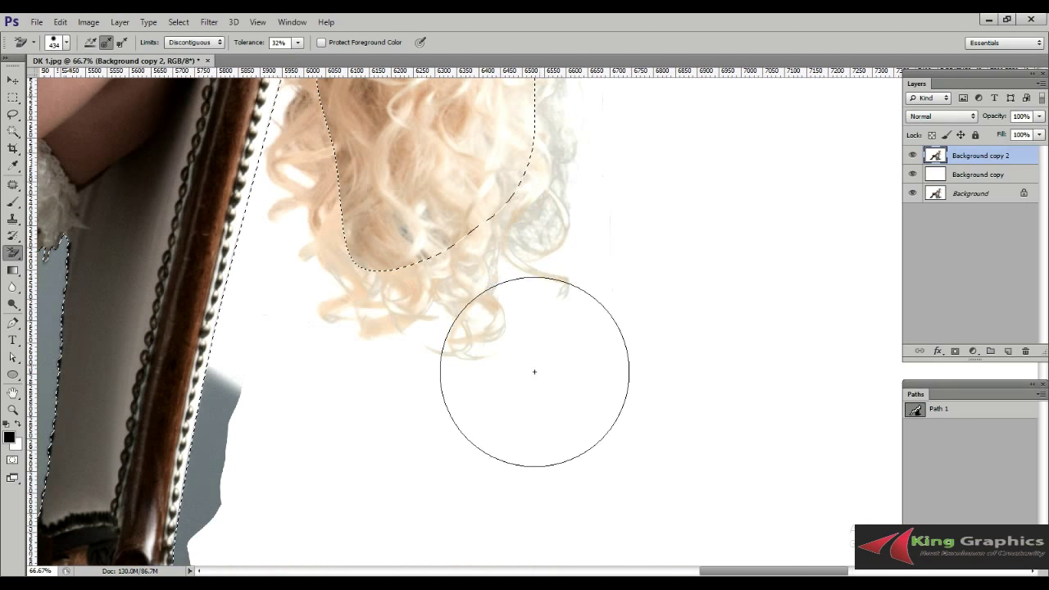
scroll(463, 377, left, 2)
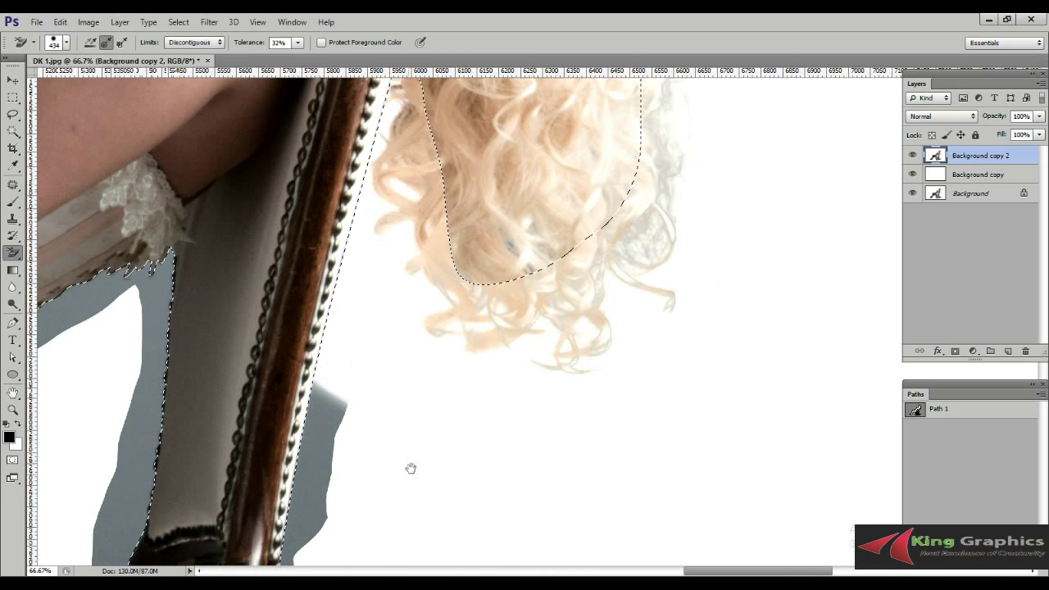
drag(408, 473, 443, 512)
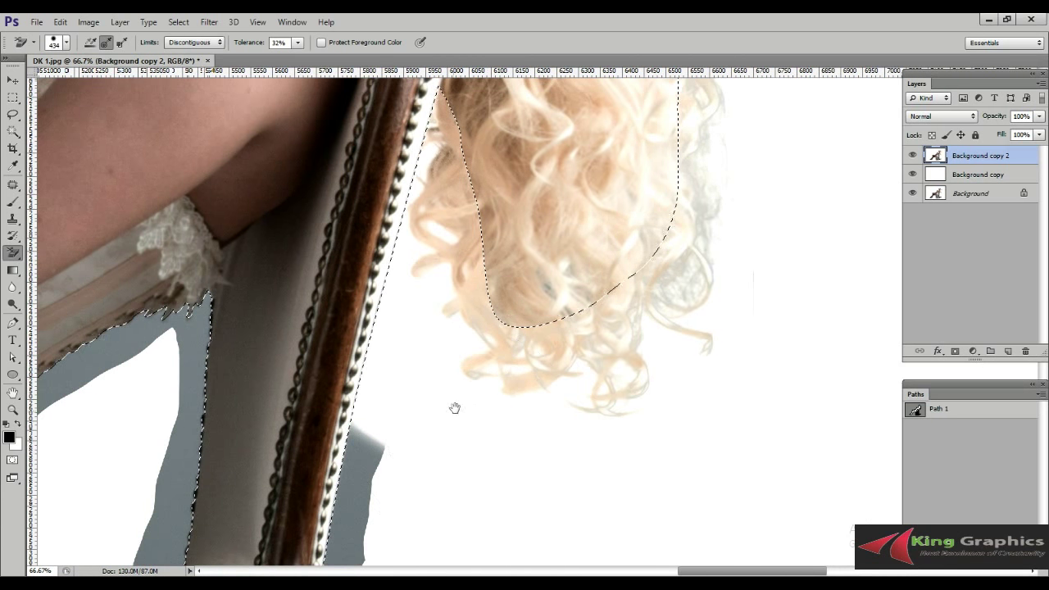
scroll(463, 400, down, 2)
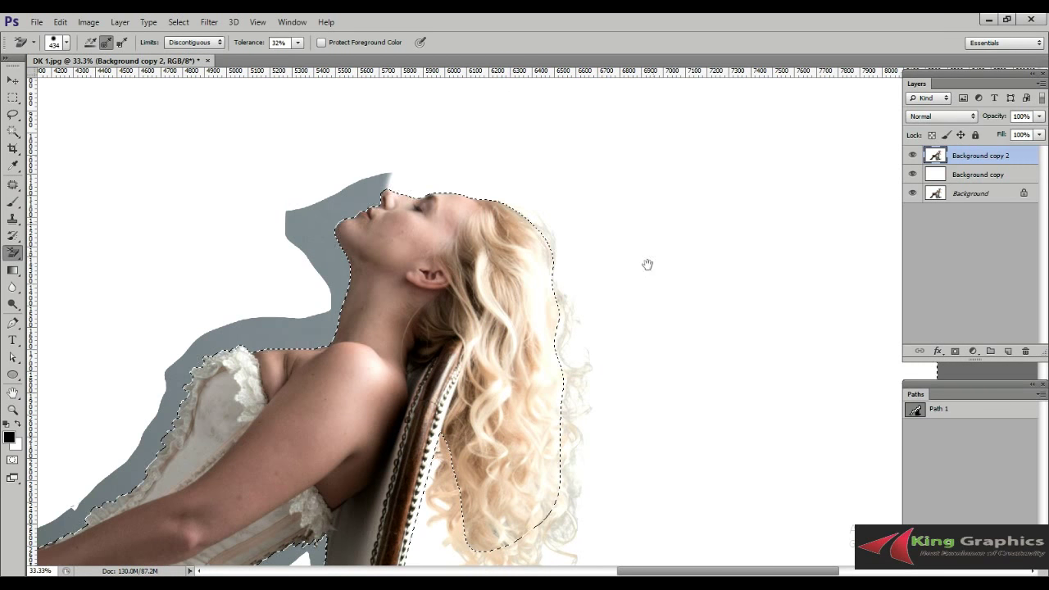
mouse_move(563, 253)
mouse_down()
mouse_move(520, 198)
mouse_move(505, 258)
mouse_up()
- Switch from the Background Eraser to the plain Eraser Tool
key(shift+e)
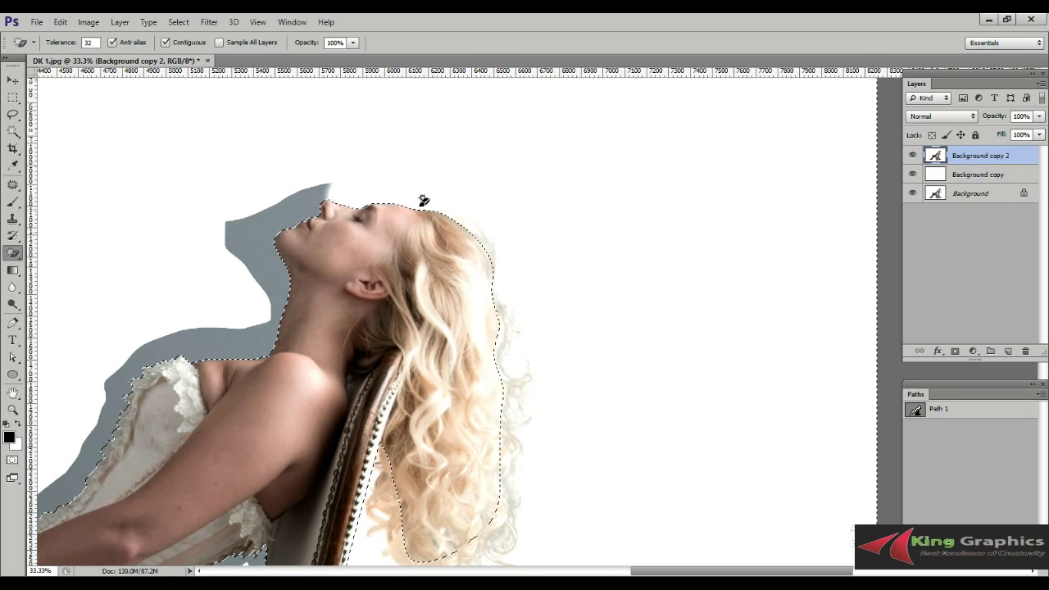
click(17, 220)
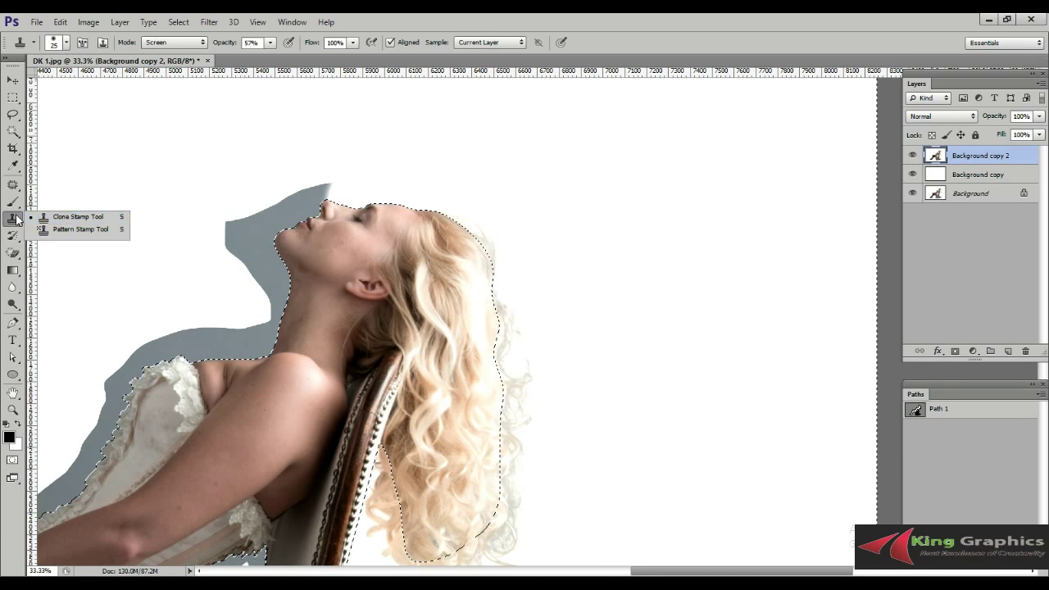
click(68, 218)
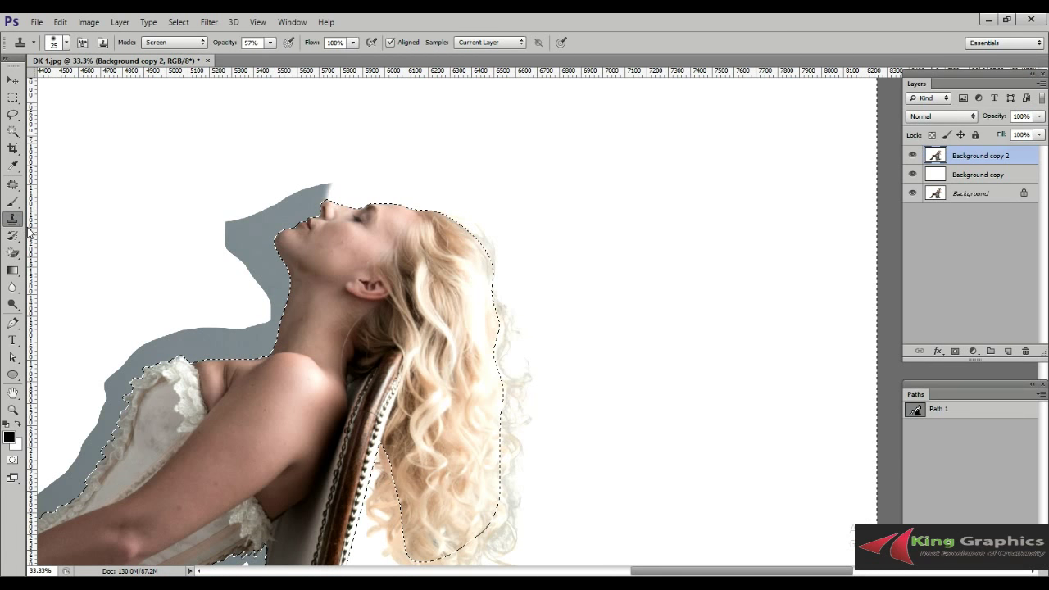
click(16, 271)
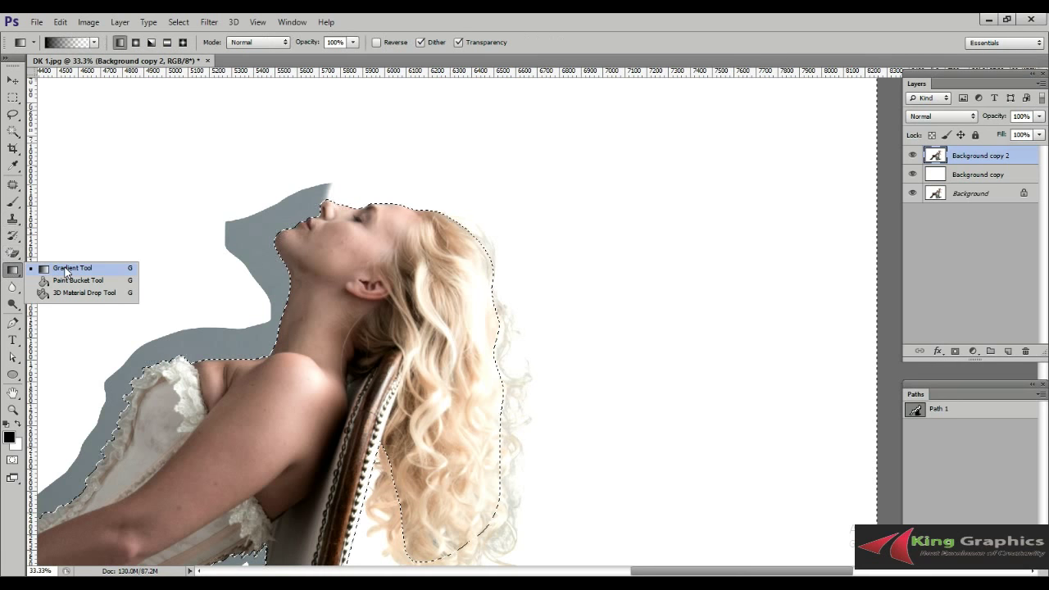
click(17, 254)
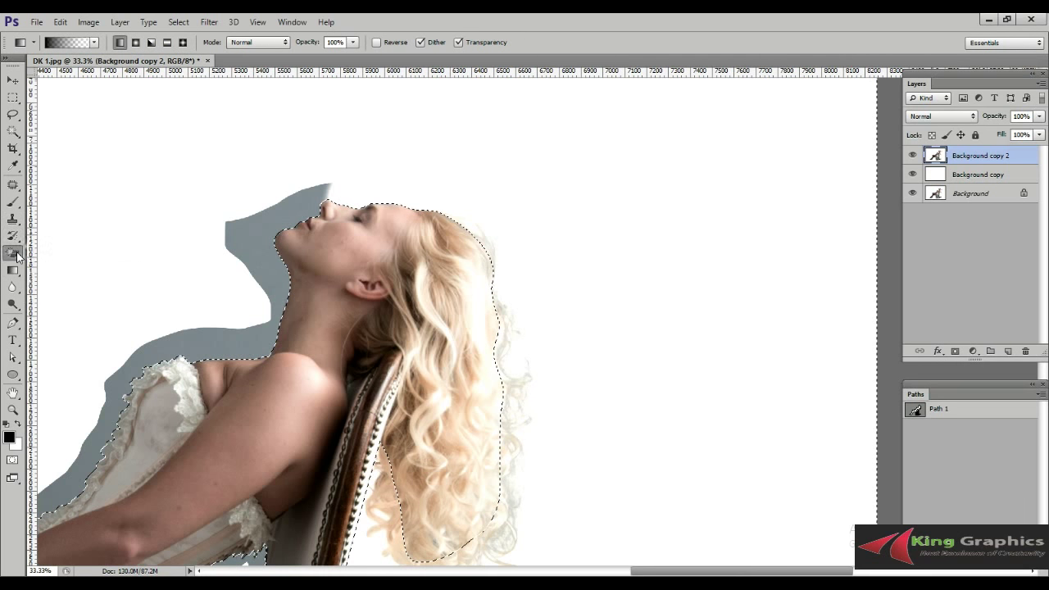
click(69, 251)
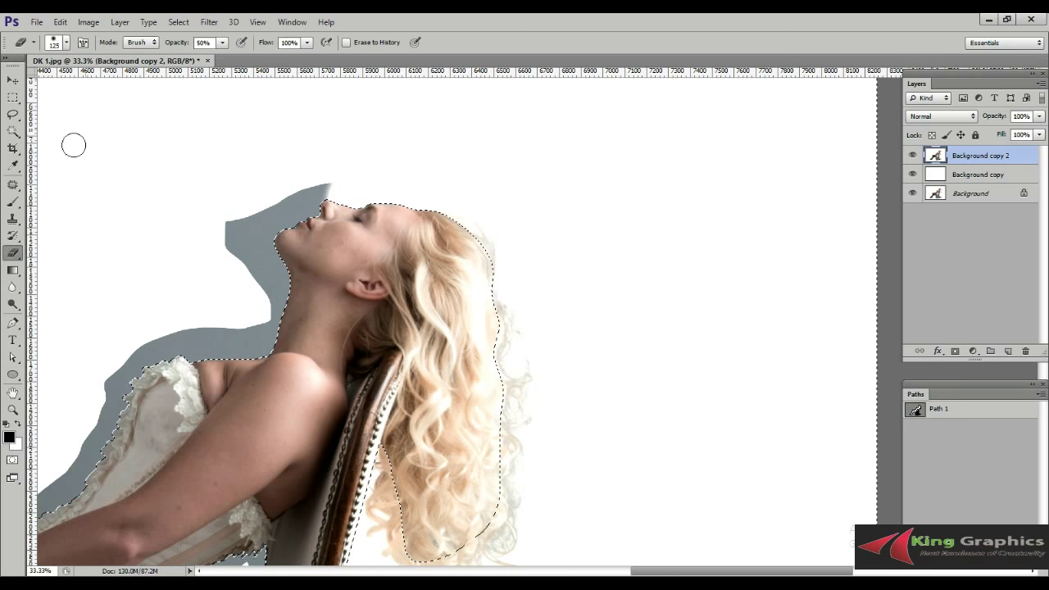
- Give the eraser a scatter brush tip enlarged to 250 px
click(56, 47)
scroll(80, 188, down, 2)
scroll(80, 188, down, 3)
scroll(79, 191, down, 2)
scroll(79, 190, down, 1)
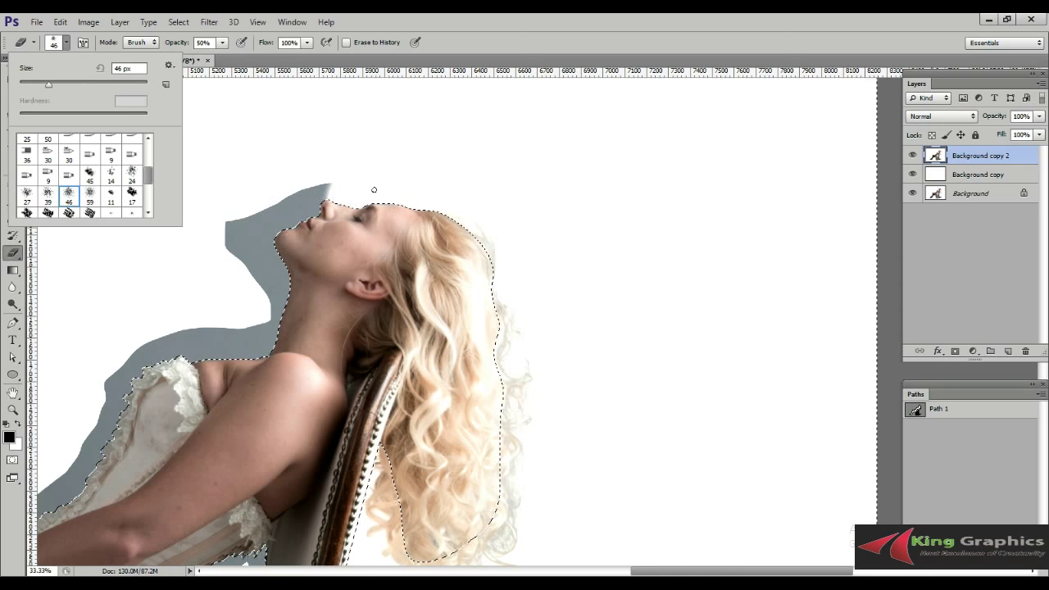
click(507, 167)
key(bracketright)
key(bracketright)
key(bracketright)
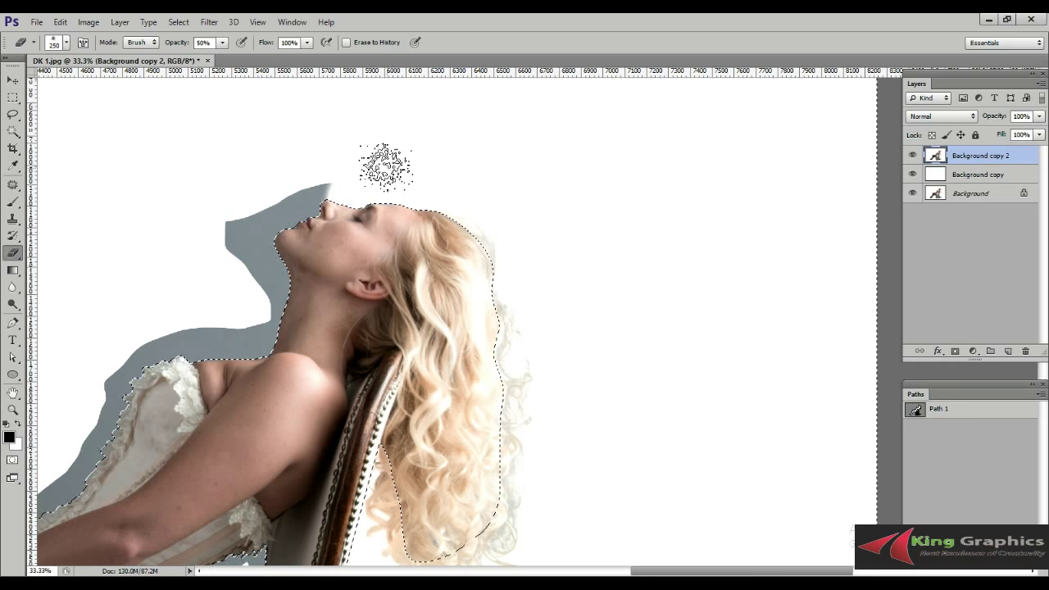
- Zoom in on the face, shrink the eraser, and pan down the shoulder and curls
click(544, 186)
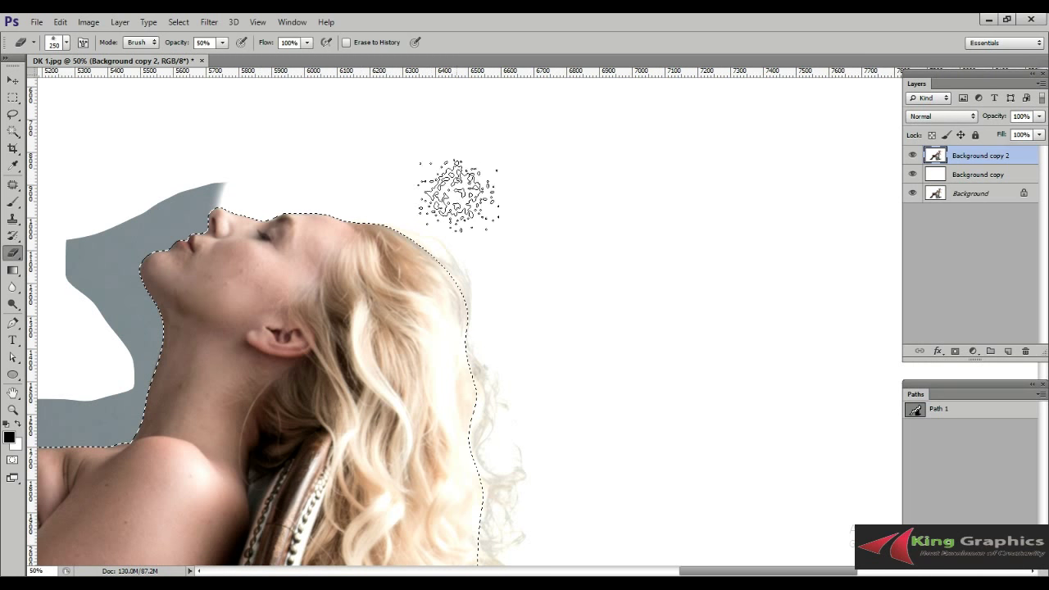
scroll(482, 207, up, 1)
key(bracketleft)
key(bracketleft)
key(bracketleft)
key(bracketleft)
key(bracketleft)
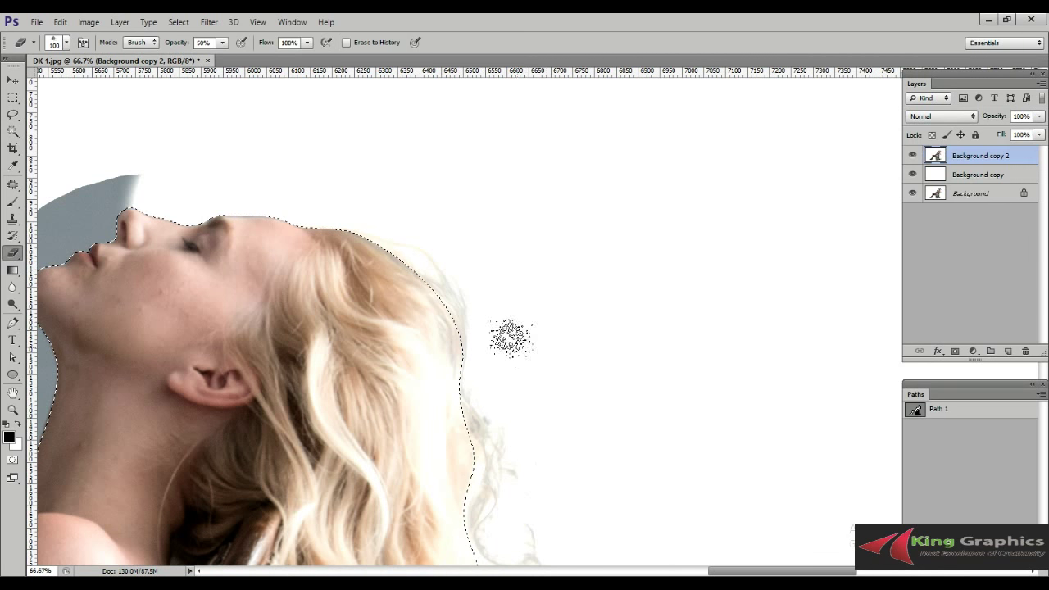
drag(566, 426, 534, 268)
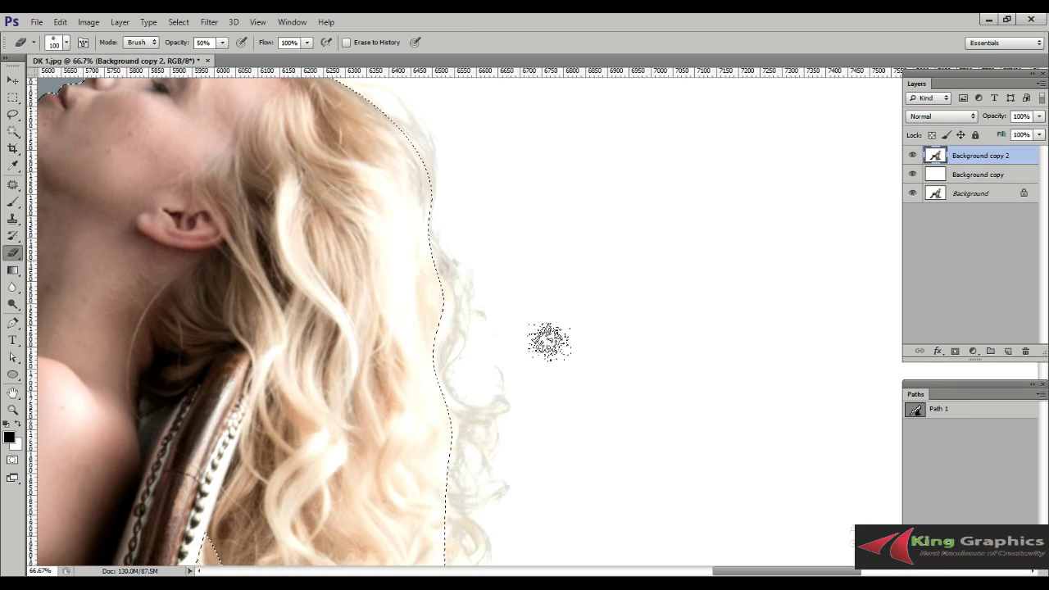
drag(536, 396, 560, 284)
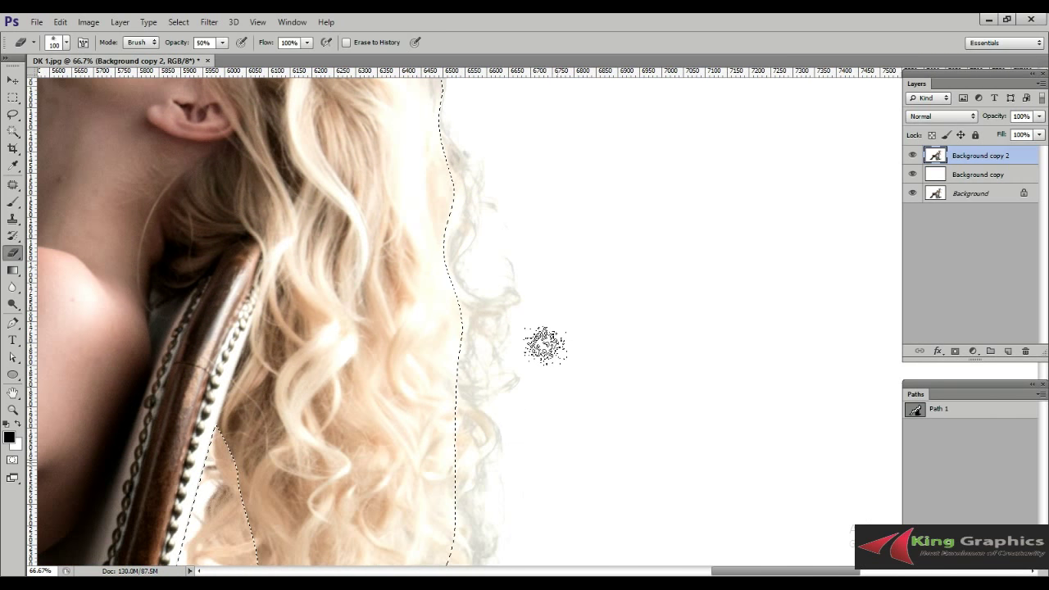
drag(544, 344, 549, 290)
drag(534, 379, 535, 305)
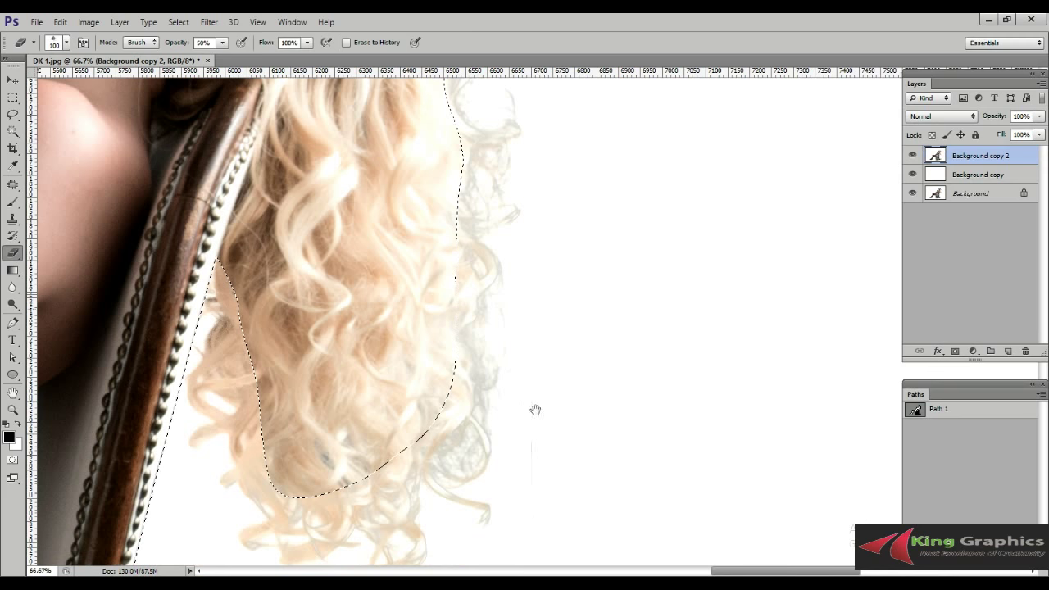
drag(536, 410, 536, 347)
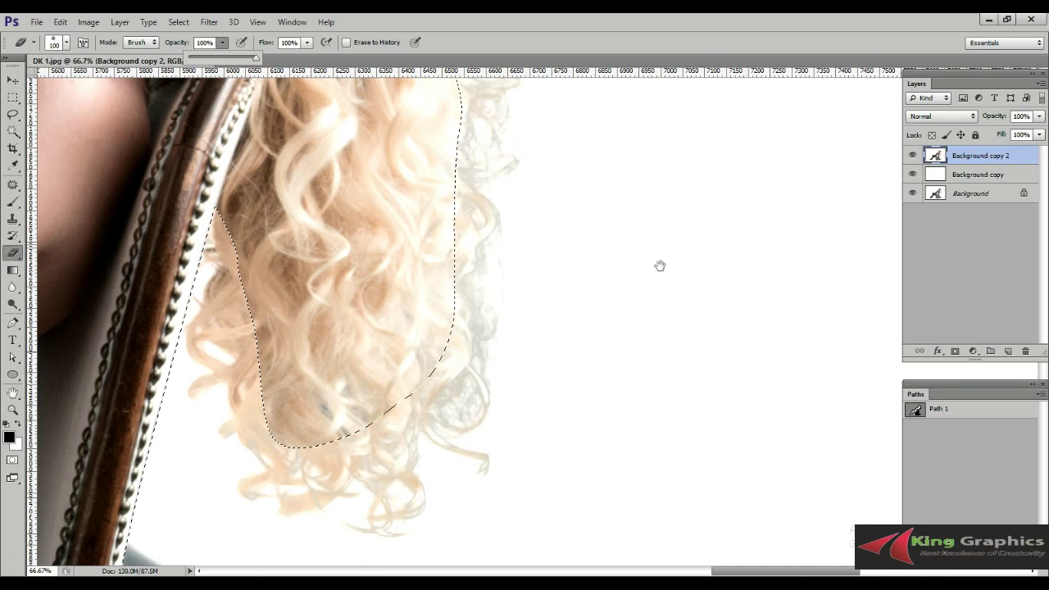
- Raise the eraser opacity to 100% and inspect the hair, ear and face
key(0)
drag(659, 265, 628, 288)
drag(546, 416, 553, 316)
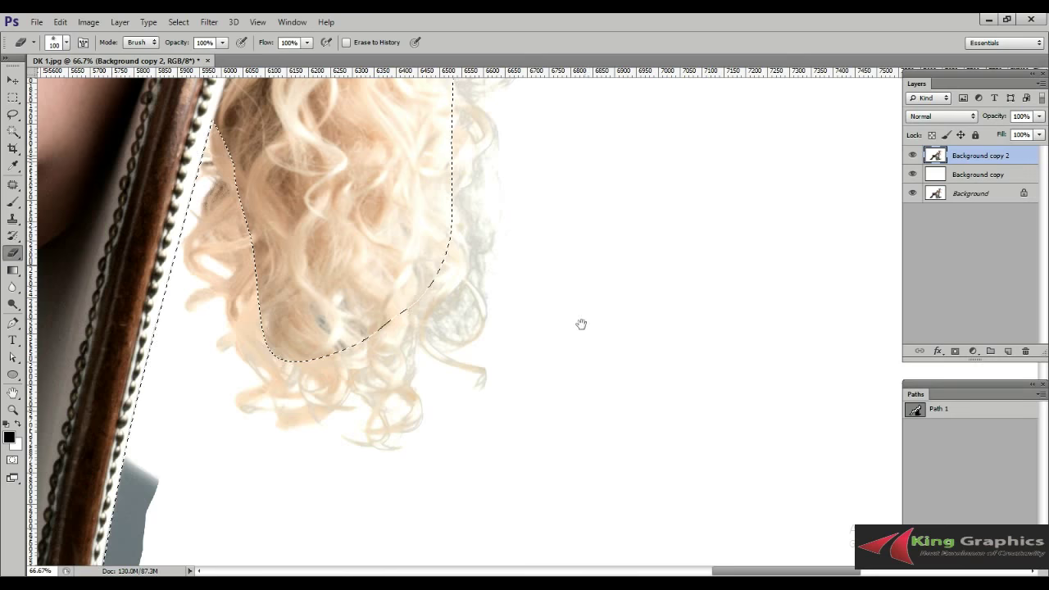
drag(581, 323, 539, 377)
drag(511, 229, 537, 317)
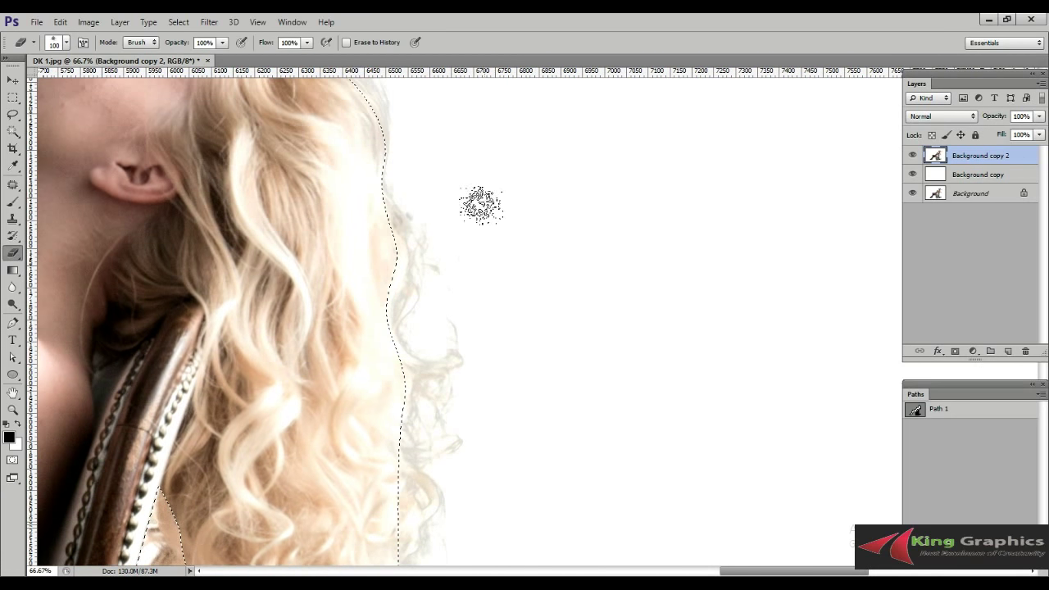
drag(475, 130, 522, 255)
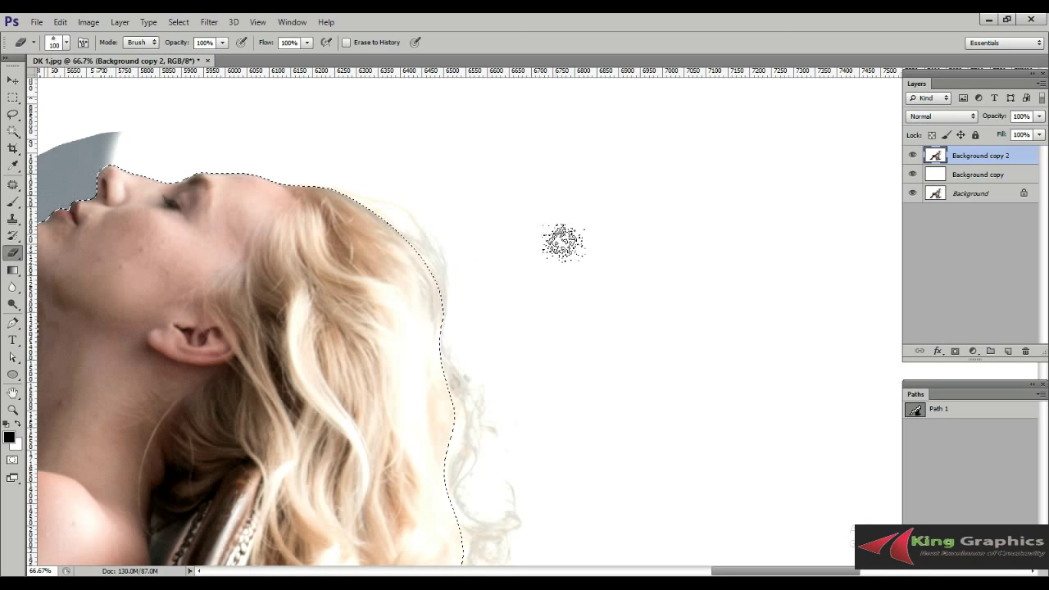
- With a 200 px eraser, wipe the grey patch beside the chair back, then zoom out
key(bracketright)
key(bracketright)
key(bracketright)
key(bracketright)
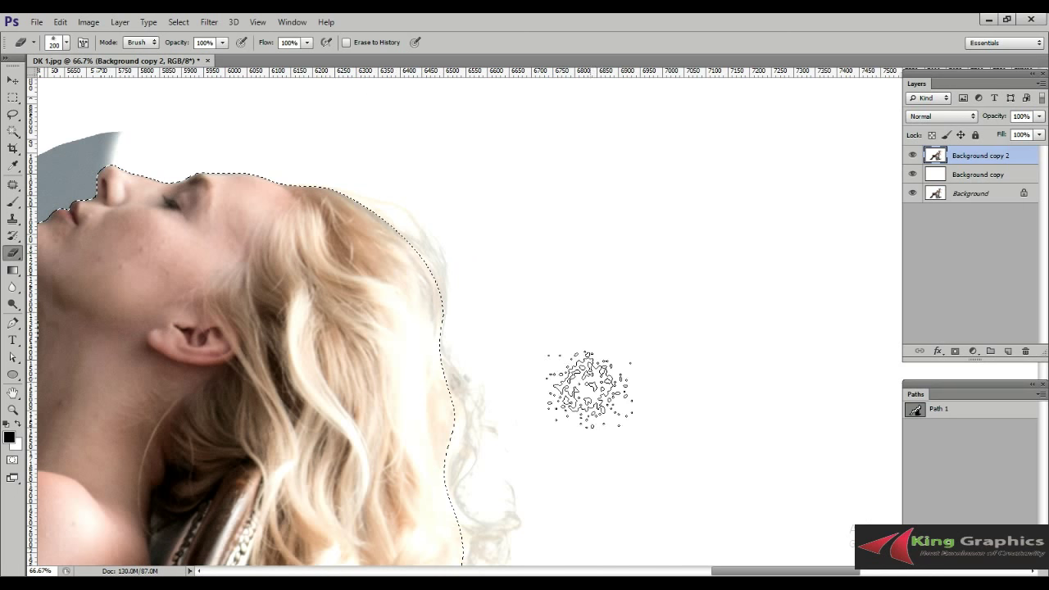
scroll(586, 386, down, 5)
scroll(566, 346, down, 5)
scroll(536, 300, down, 1)
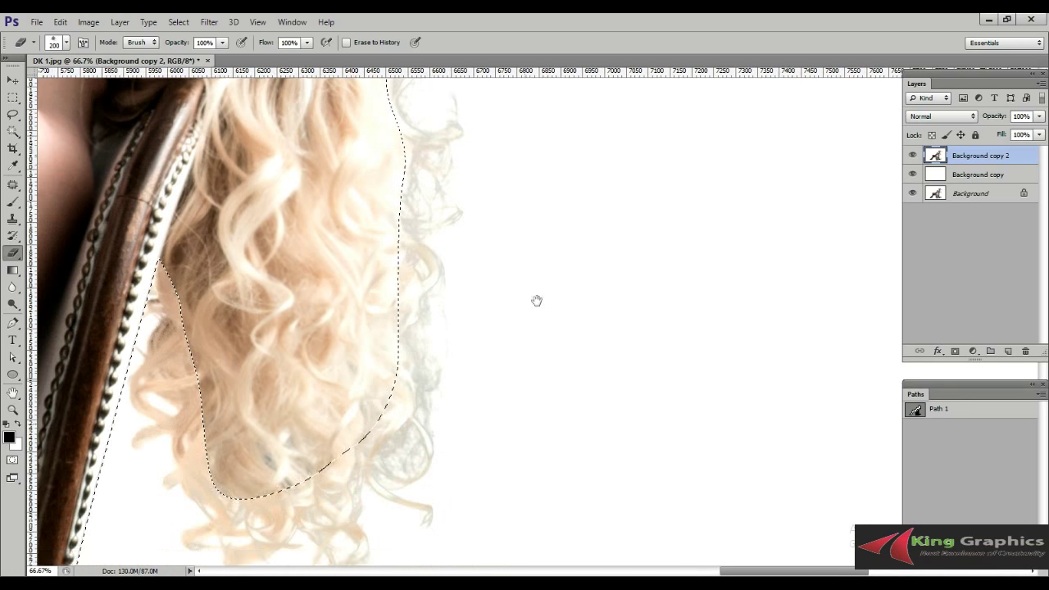
scroll(527, 421, down, 4)
scroll(536, 382, left, 2)
drag(197, 365, 231, 498)
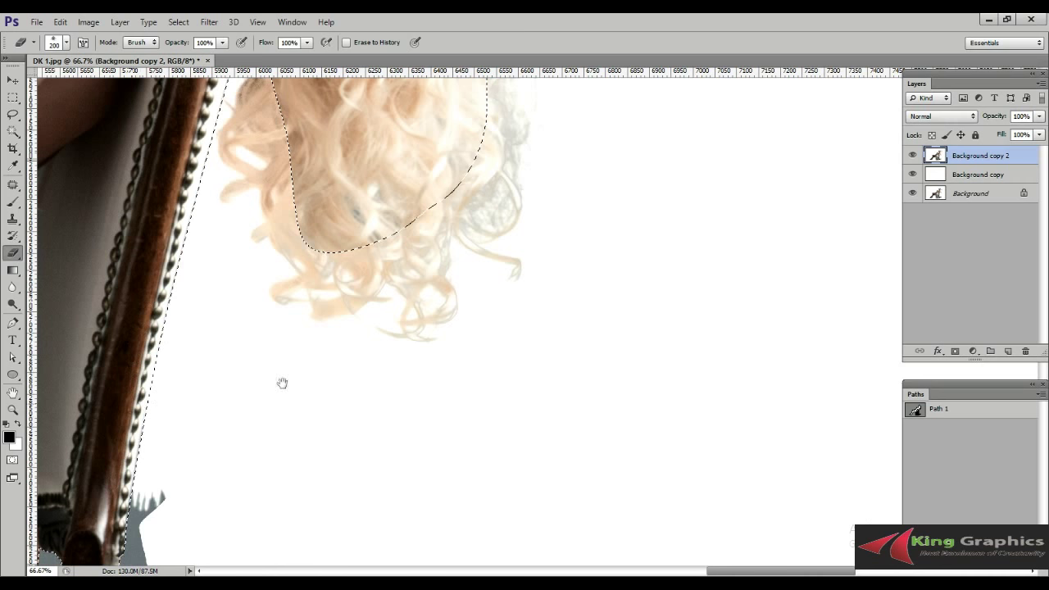
alt+click(243, 347)
alt+click(244, 347)
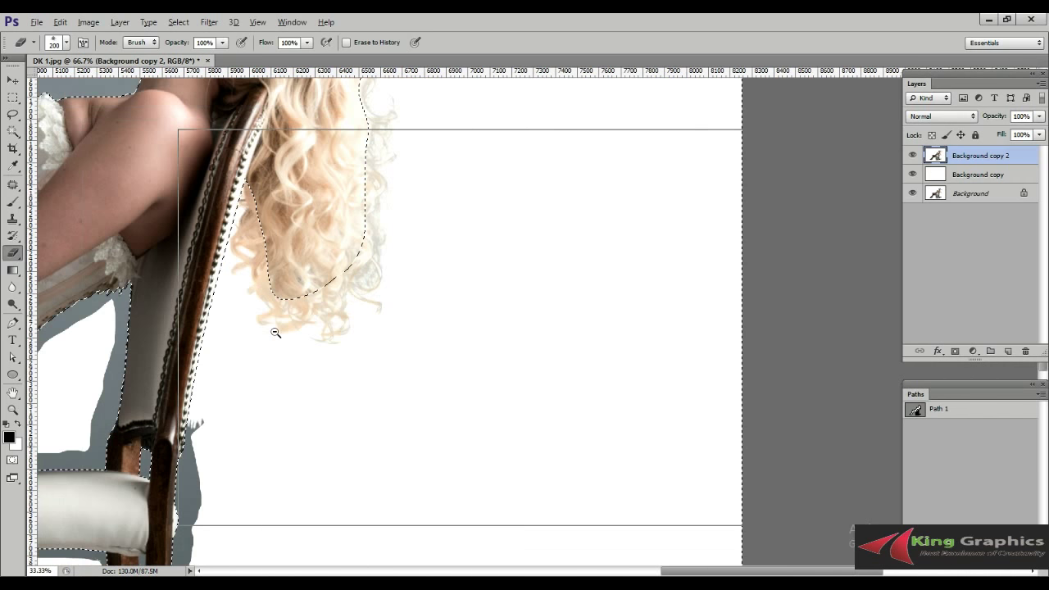
- Add a freehand Lasso loop along the top of the curly hair to the figure selection
alt+click(271, 324)
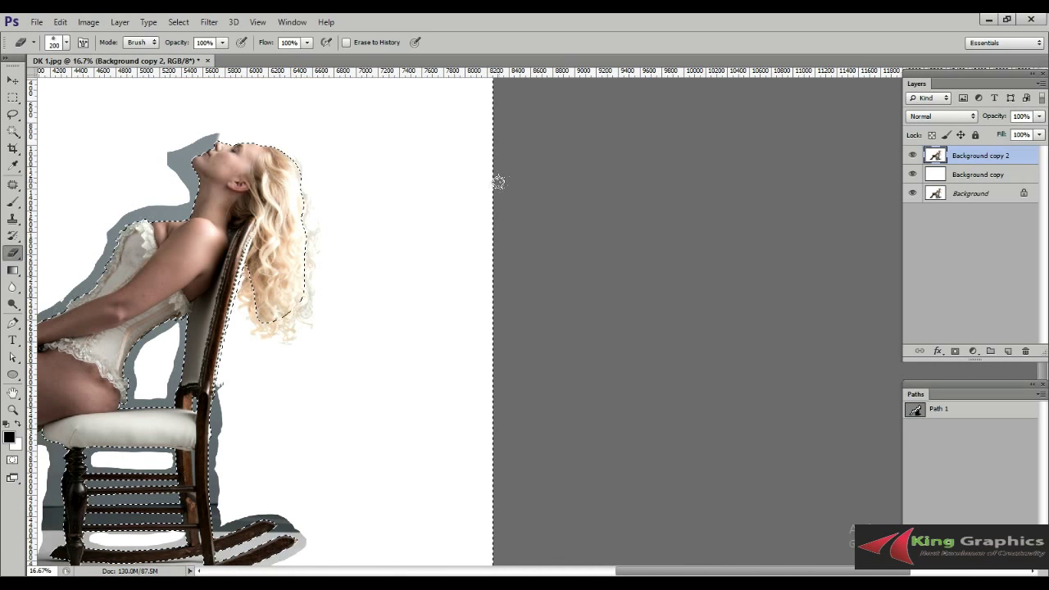
click(12, 114)
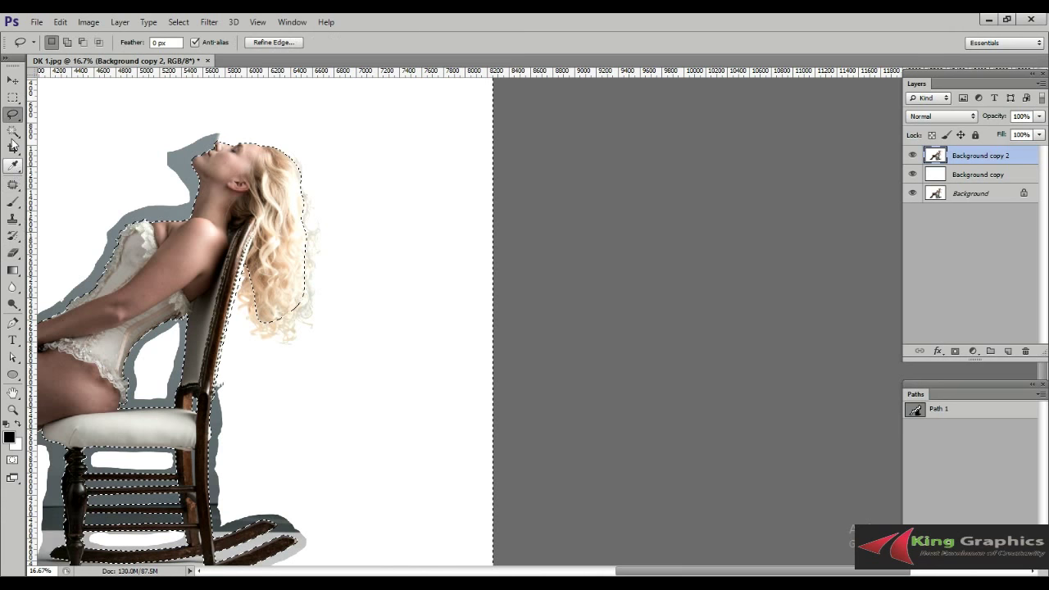
click(63, 115)
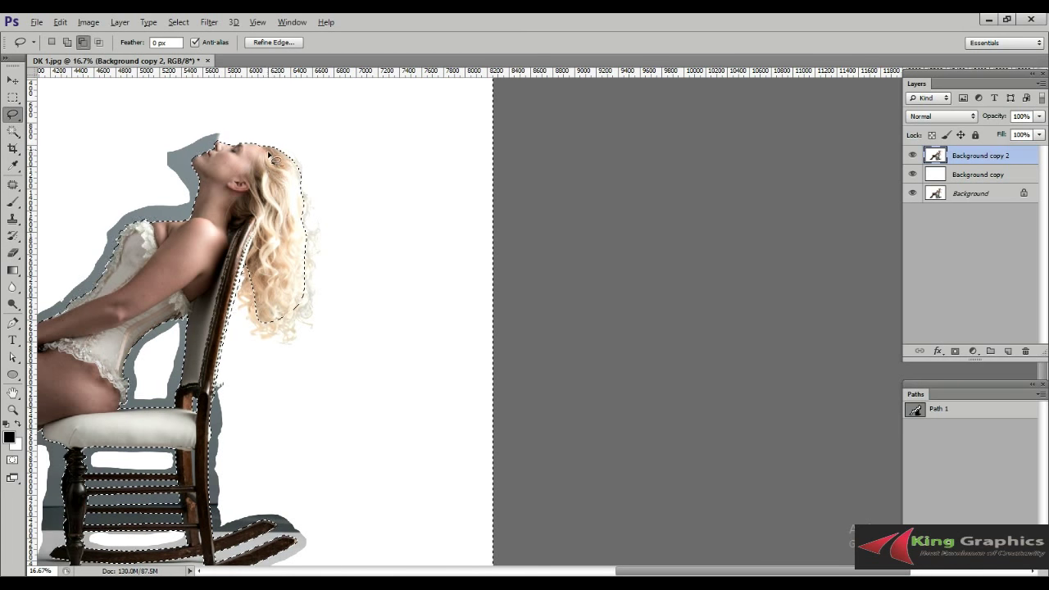
key(shift)
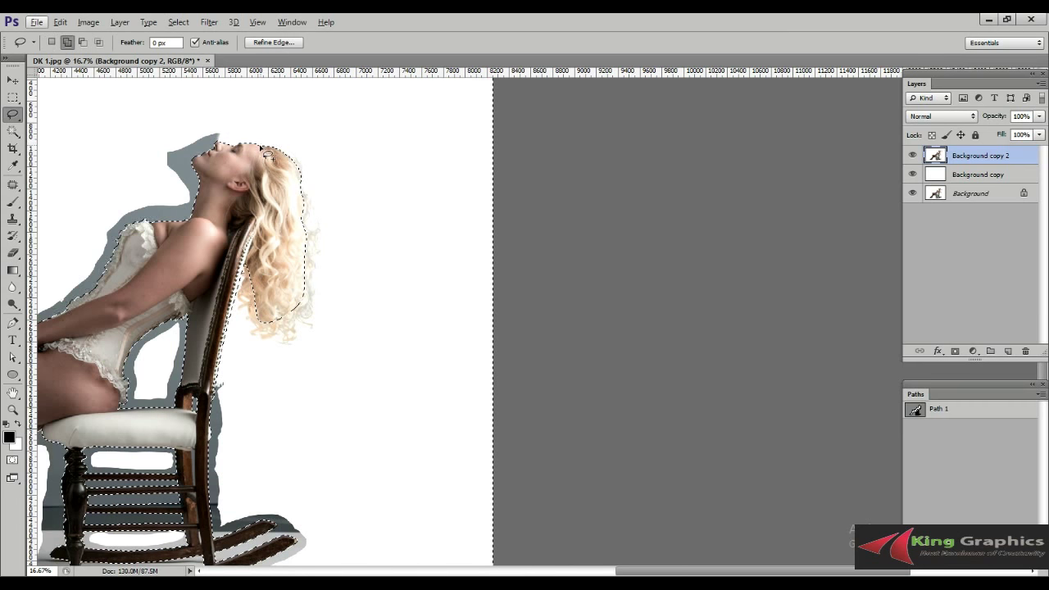
drag(264, 193, 261, 150)
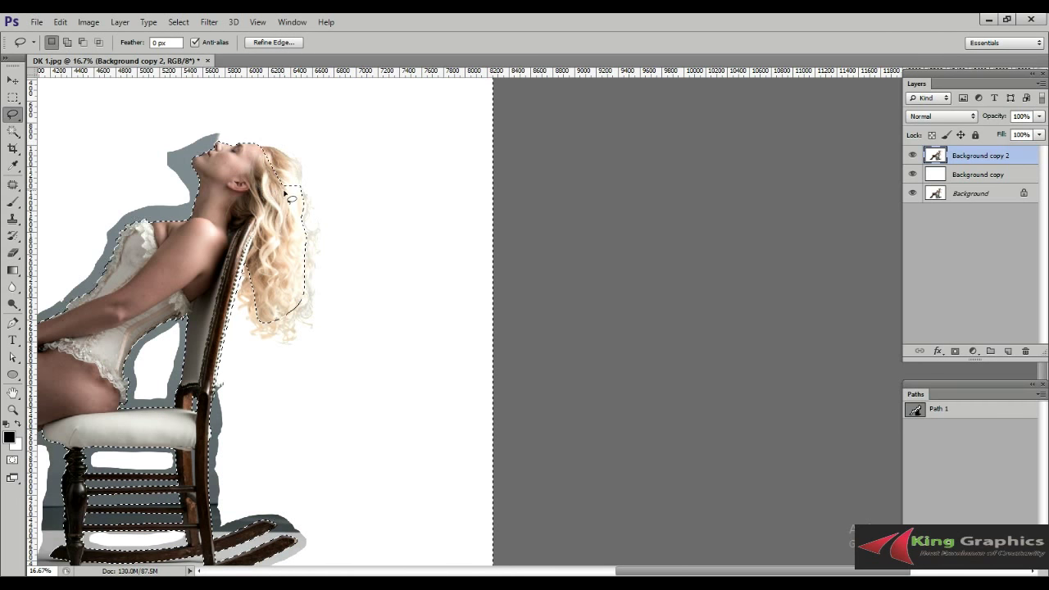
key(alt)
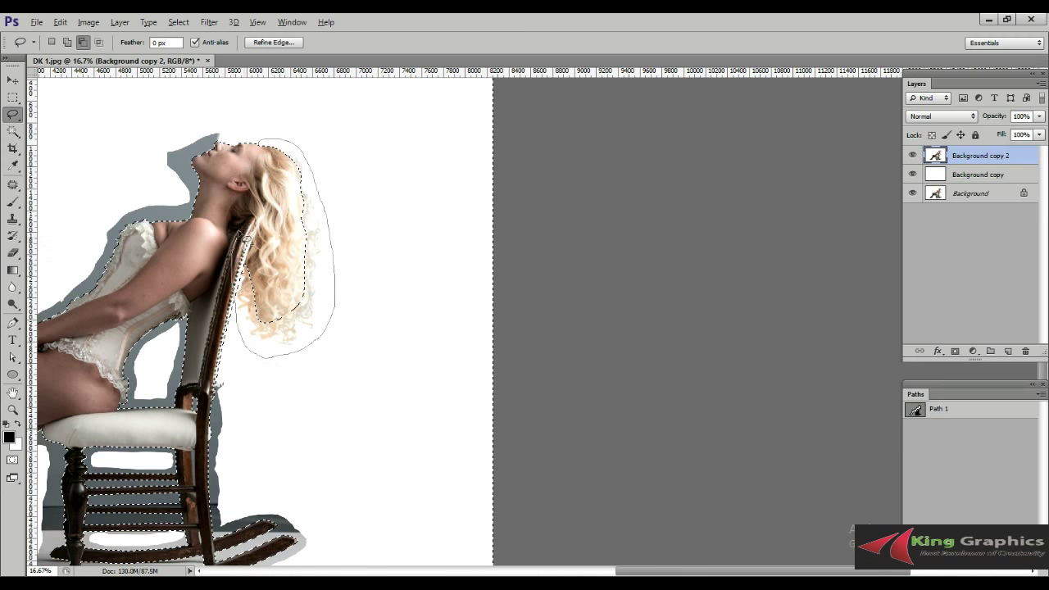
scroll(259, 198, down, 1)
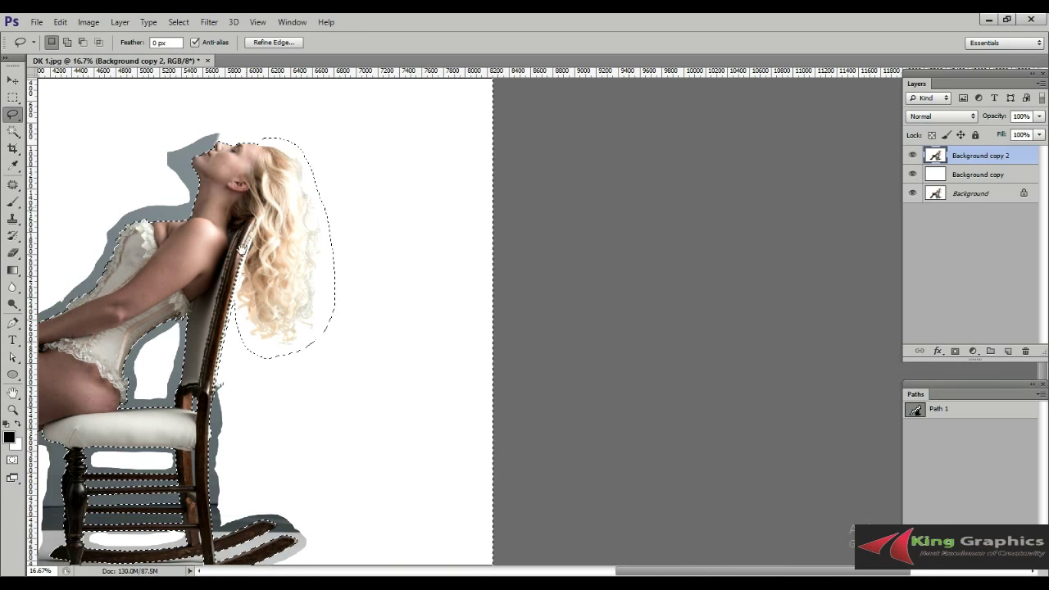
scroll(310, 190, up, 3)
scroll(309, 190, down, 2)
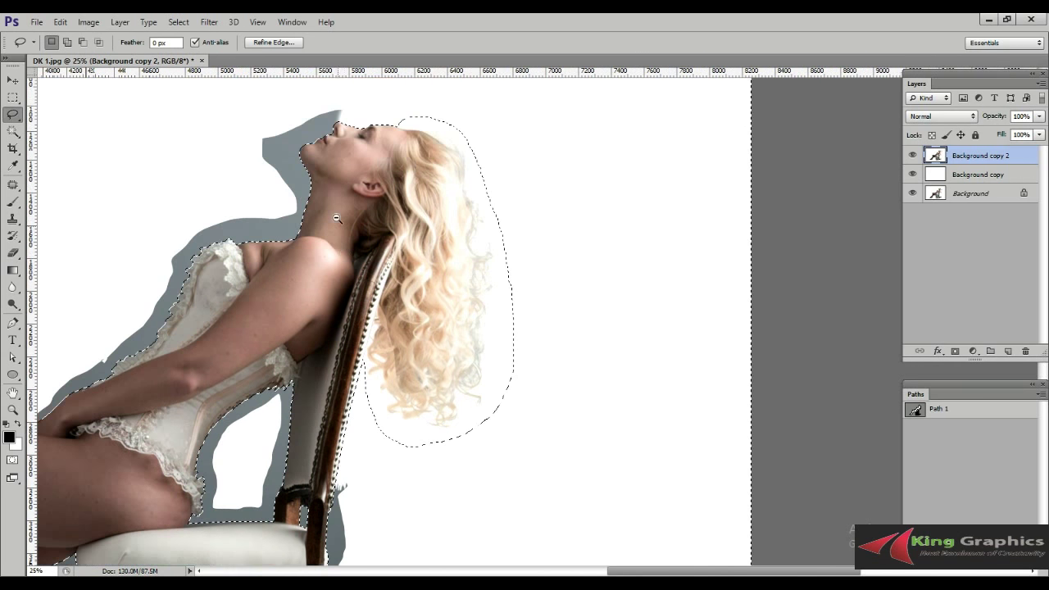
scroll(335, 229, down, 1)
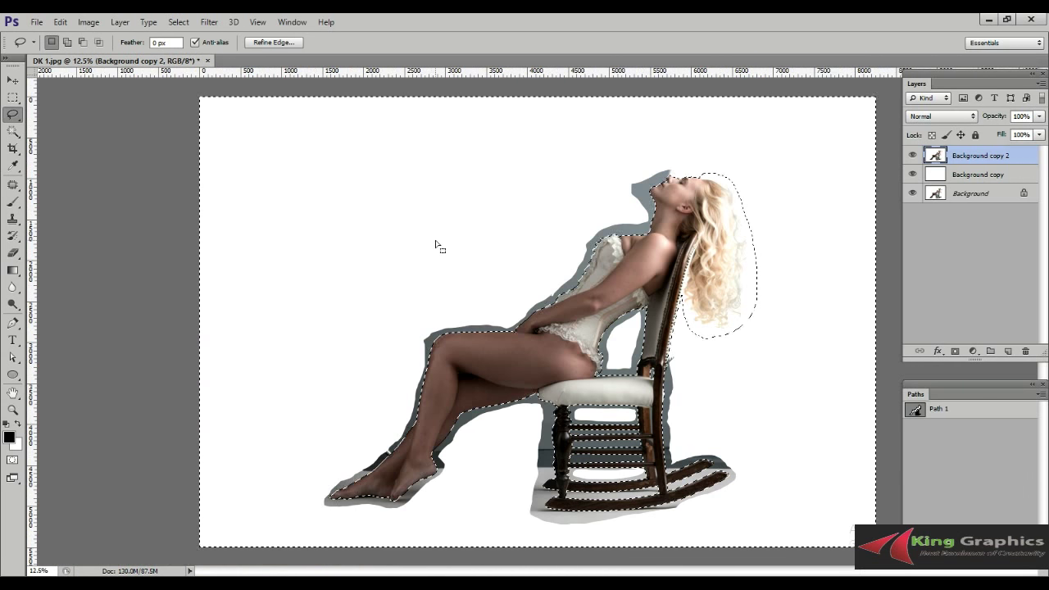
key(shift)
key(shift+F6)
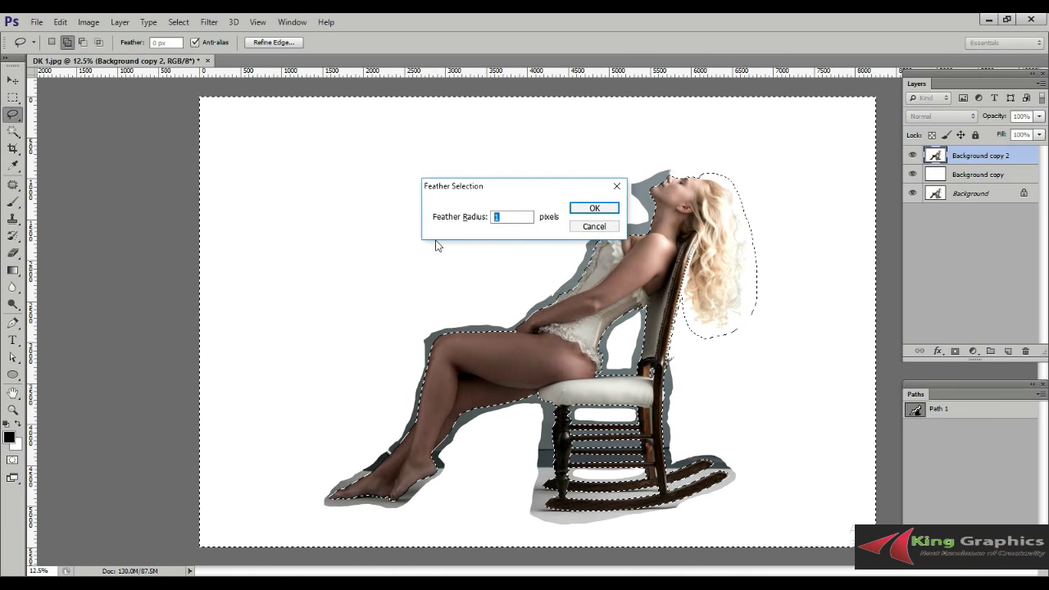
key(Return)
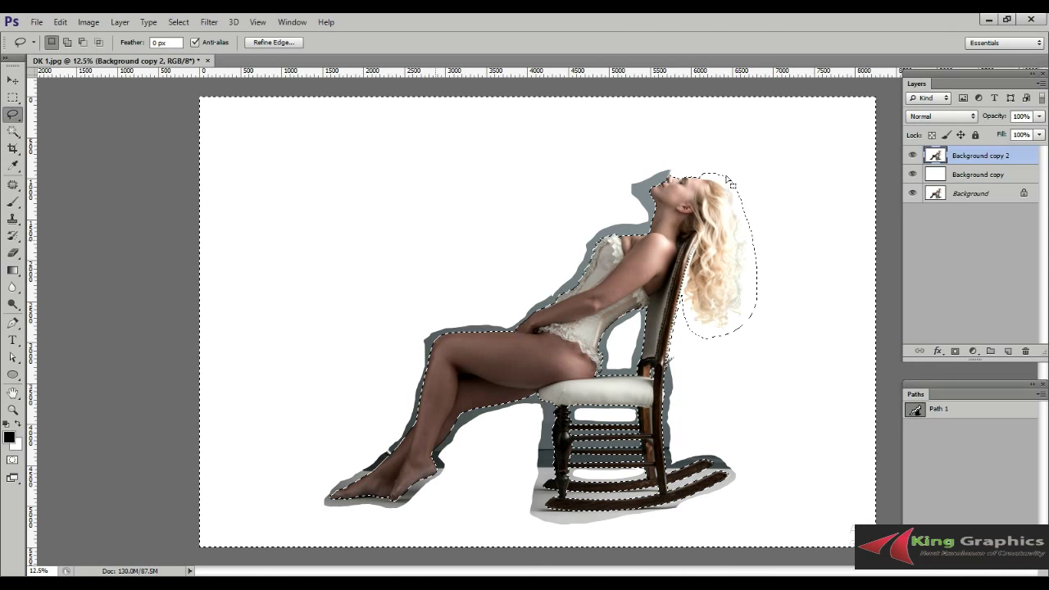
click(954, 352)
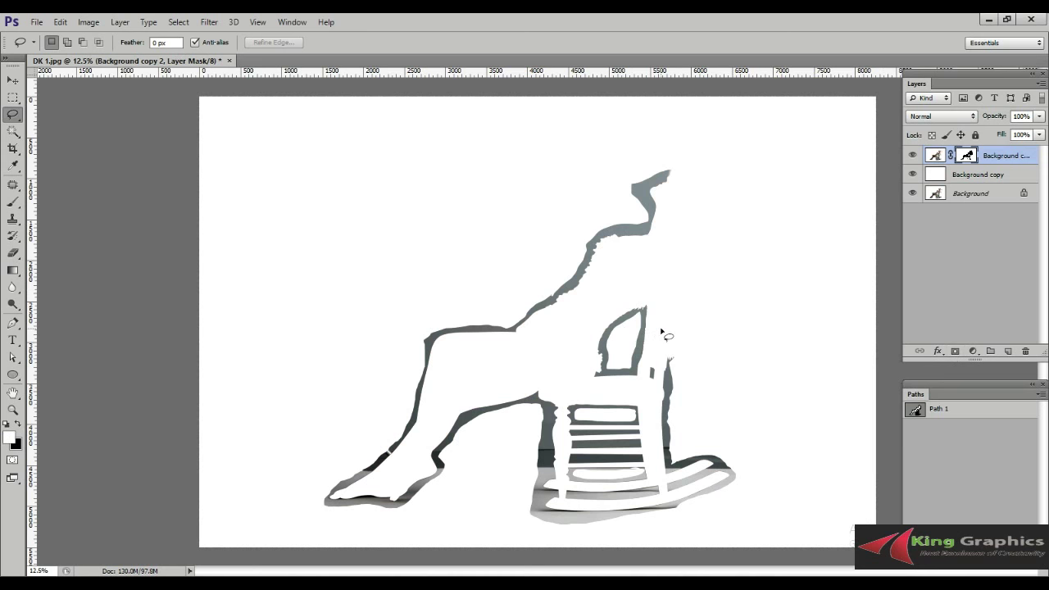
key(ctrl+z)
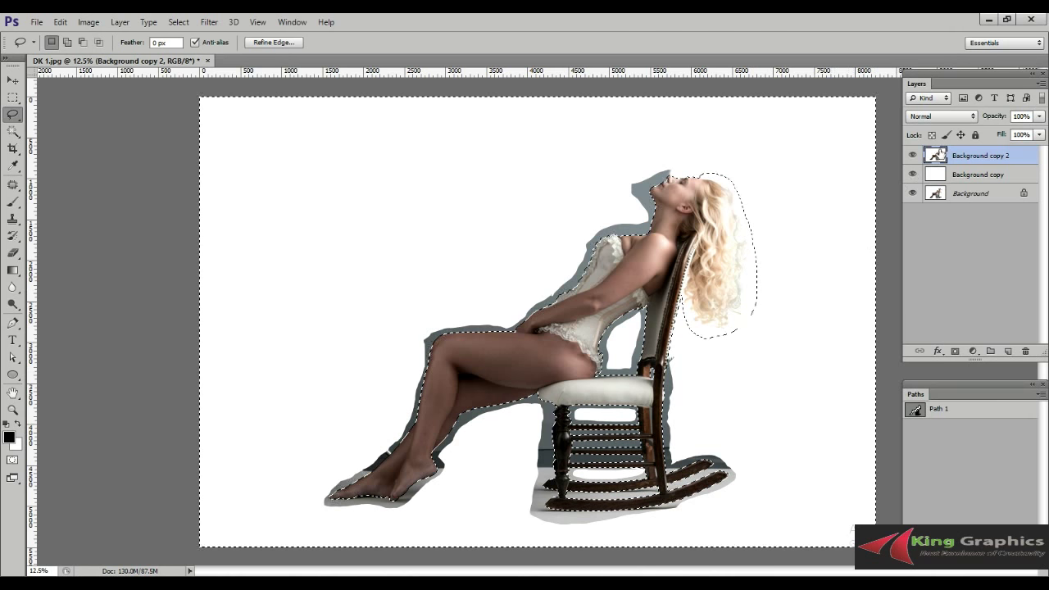
- Check the Background copy 2 layer menu, then reset the Lasso to New selection mode
right_click(937, 156)
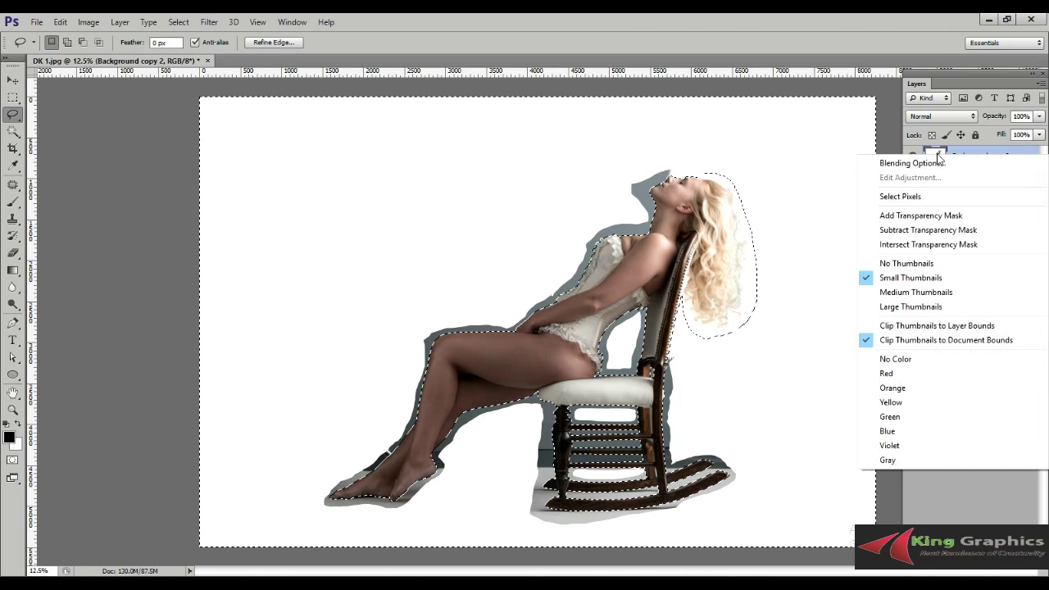
click(990, 509)
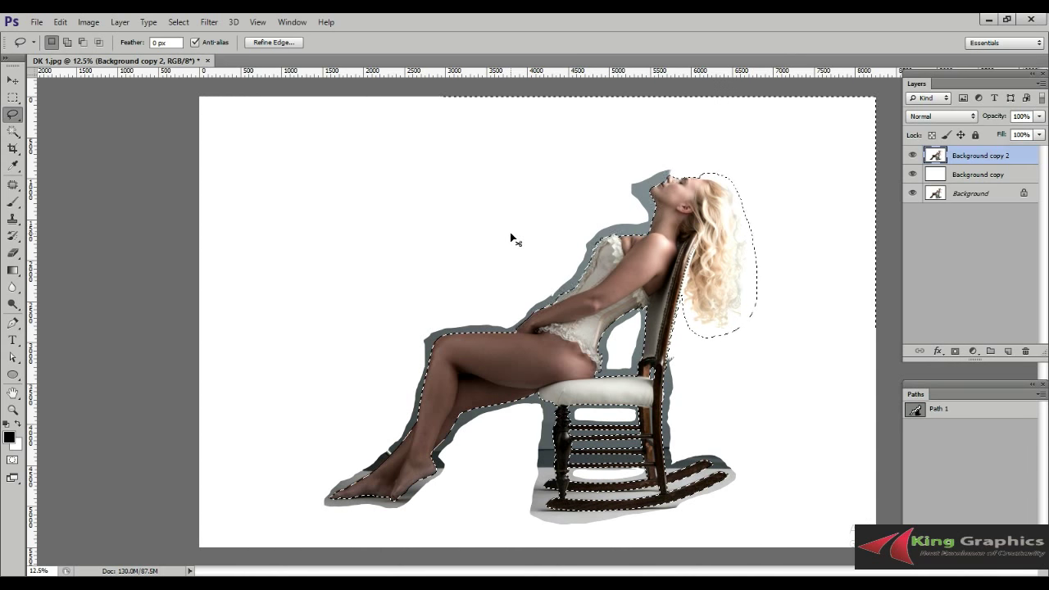
click(33, 42)
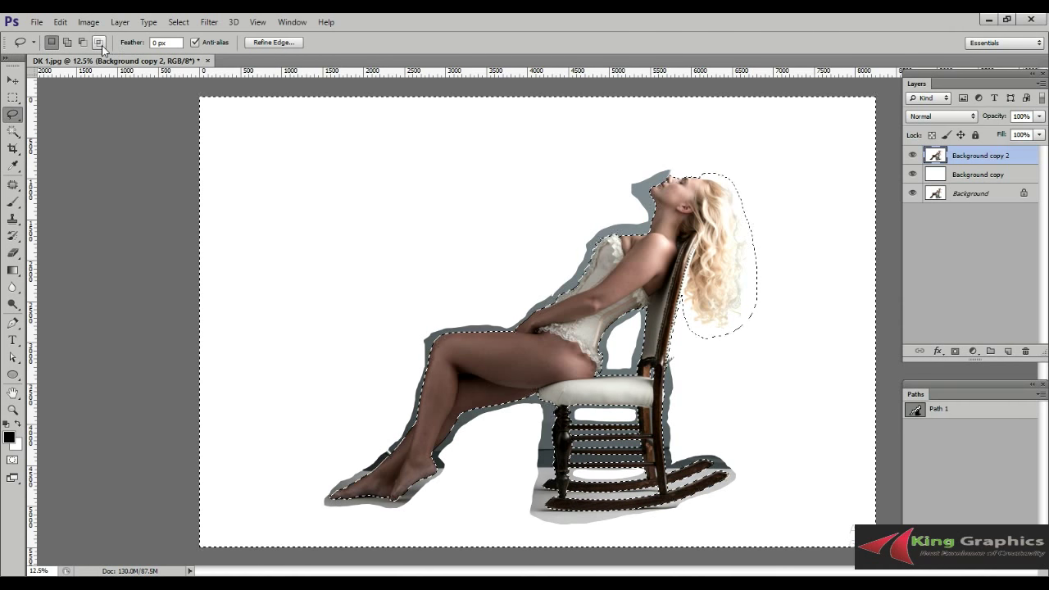
click(68, 44)
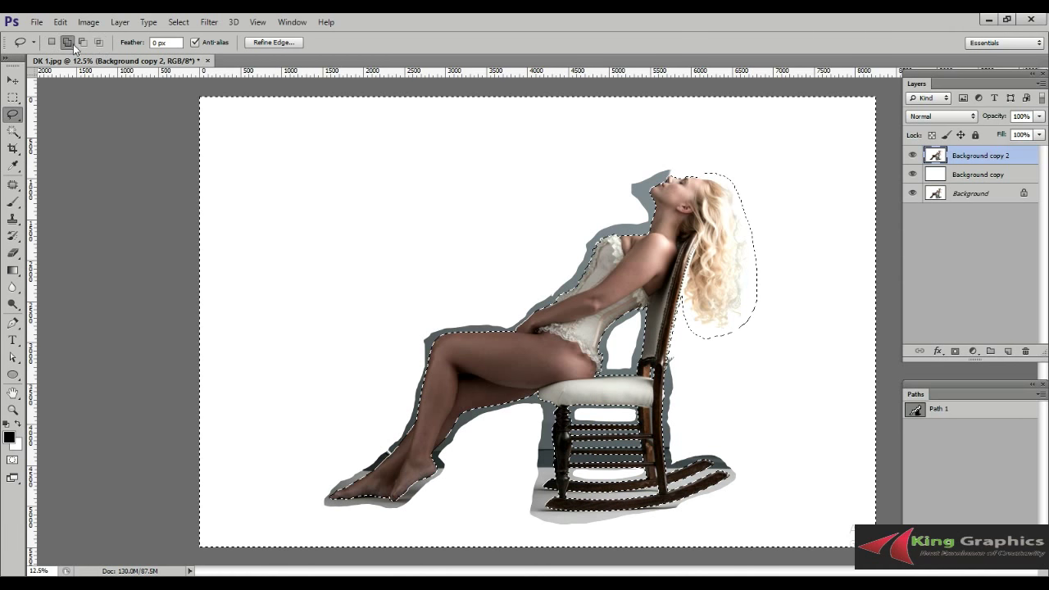
click(51, 42)
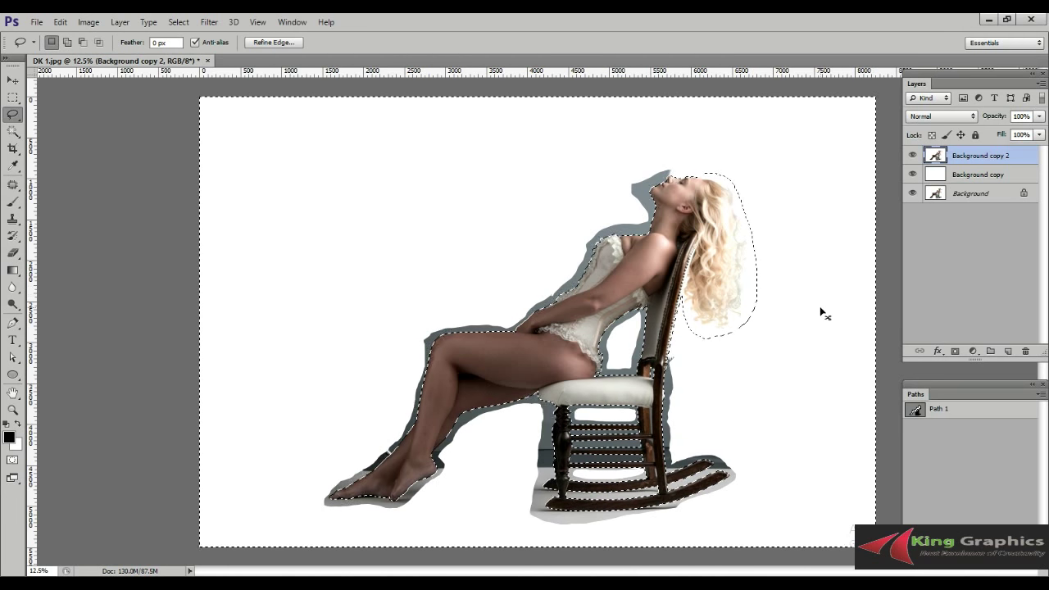
- Invert the selection with Shift+Ctrl+I so it covers the woman and chair
key(ctrl+shift+i)
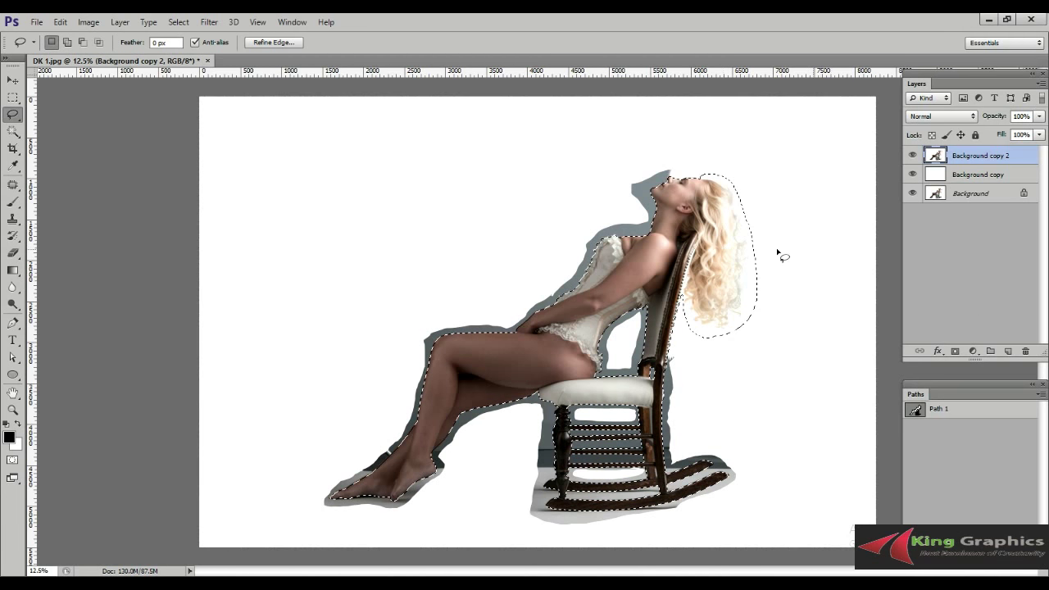
click(609, 279)
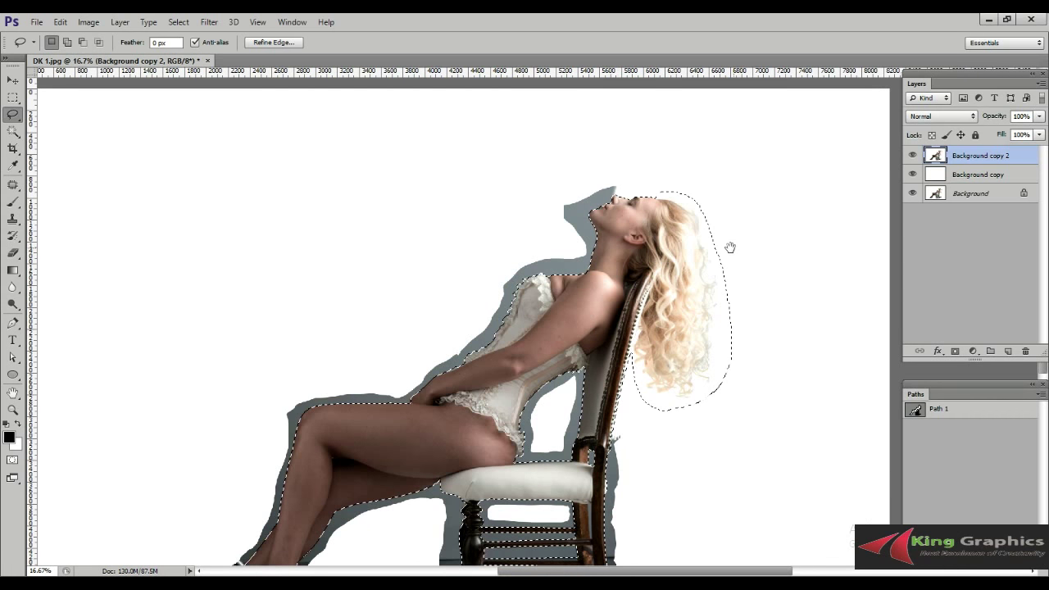
alt+click(693, 242)
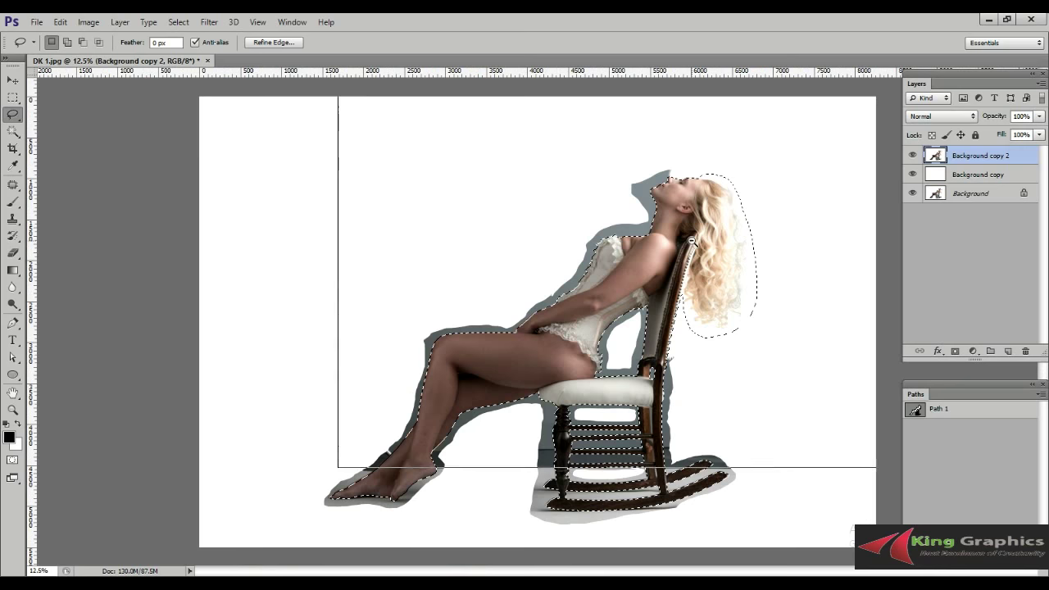
- Add a layer mask to Background copy 2 and zoom in on the legs and feet
click(955, 351)
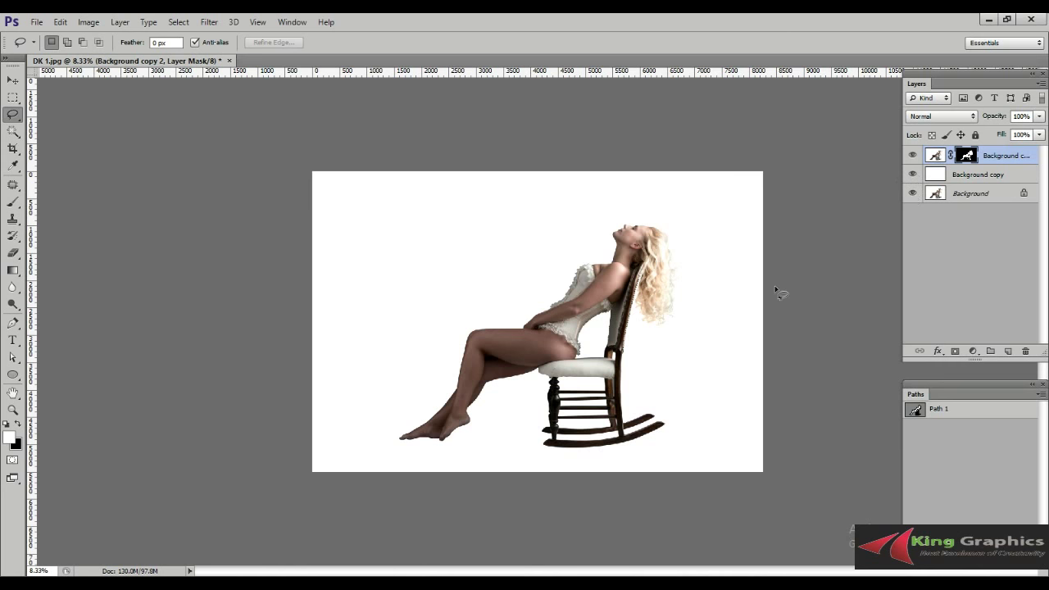
click(591, 324)
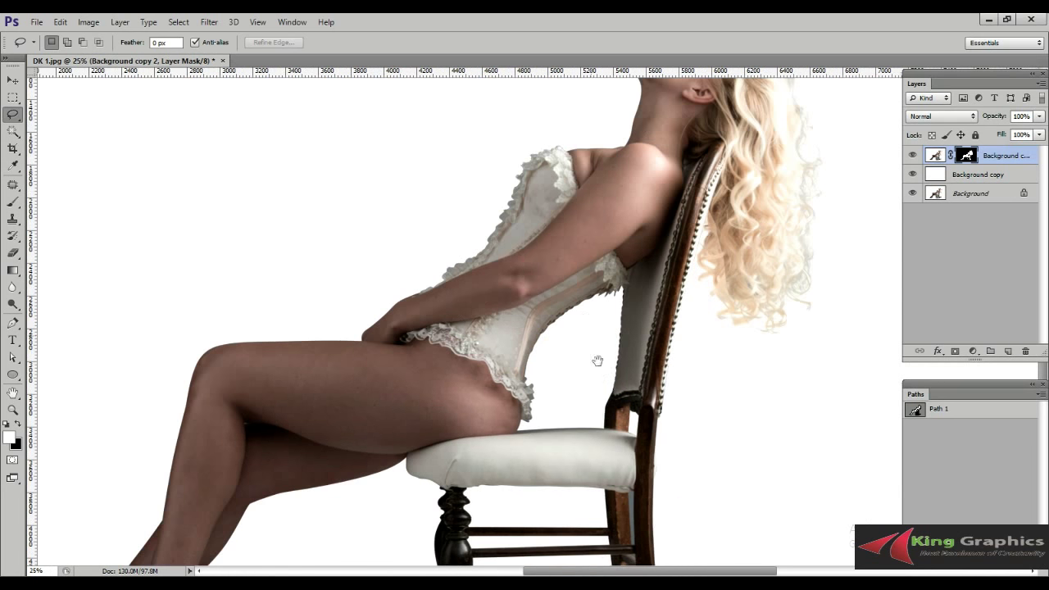
scroll(614, 312, down, 3)
scroll(637, 334, left, 5)
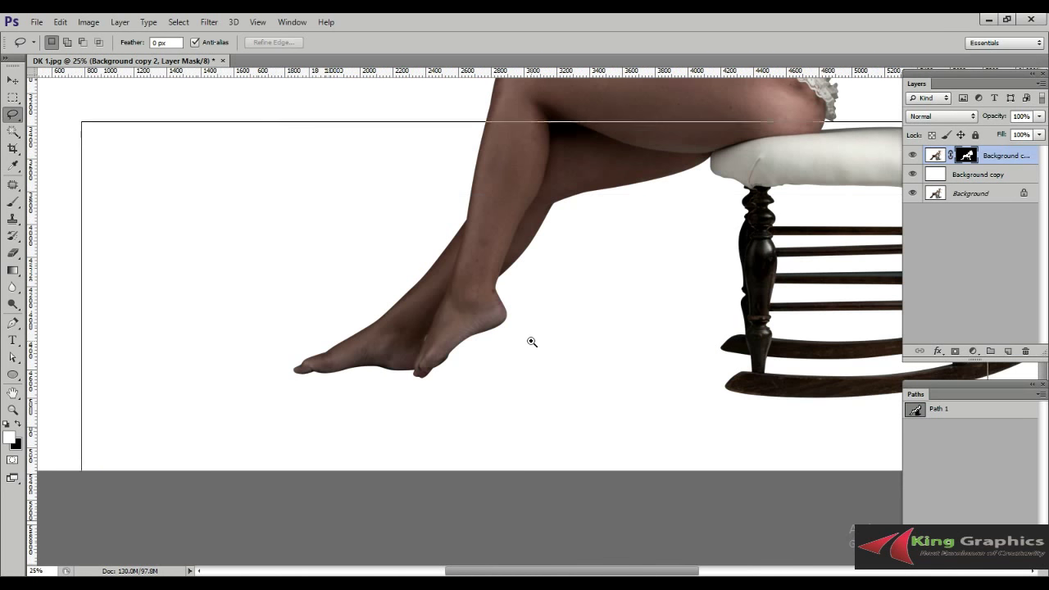
click(532, 342)
click(468, 311)
- Check the knee and head edges, then hide the Background copy and Background layers
drag(468, 347, 320, 470)
mouse_move(459, 98)
mouse_down()
mouse_move(496, 284)
mouse_move(264, 436)
mouse_move(498, 311)
mouse_move(445, 385)
mouse_move(338, 109)
mouse_move(499, 218)
mouse_move(530, 338)
mouse_up()
key(ctrl+minus)
key(ctrl+minus)
key(ctrl+minus)
drag(516, 403, 641, 347)
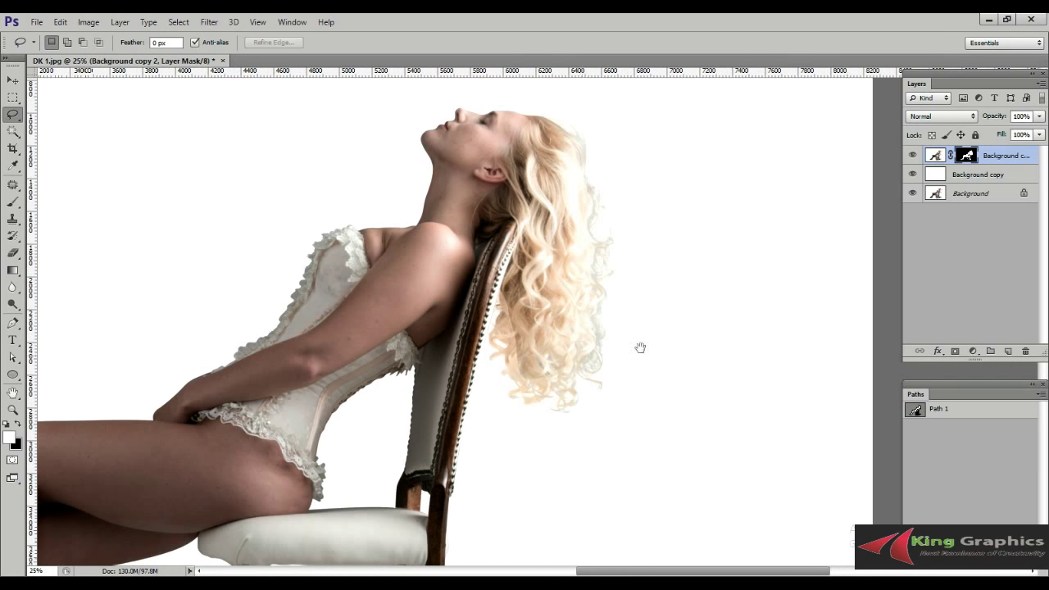
drag(912, 174, 913, 192)
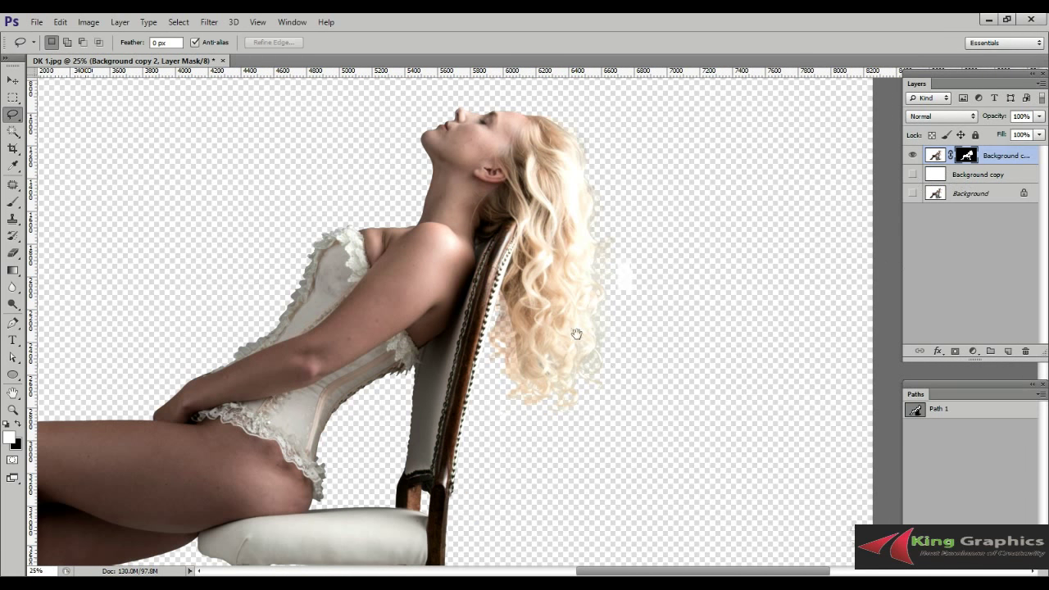
- Zoom in on the cut-out's hair edges and back out to the whole figure
ctrl+alt+click(563, 316)
ctrl+alt+click(594, 320)
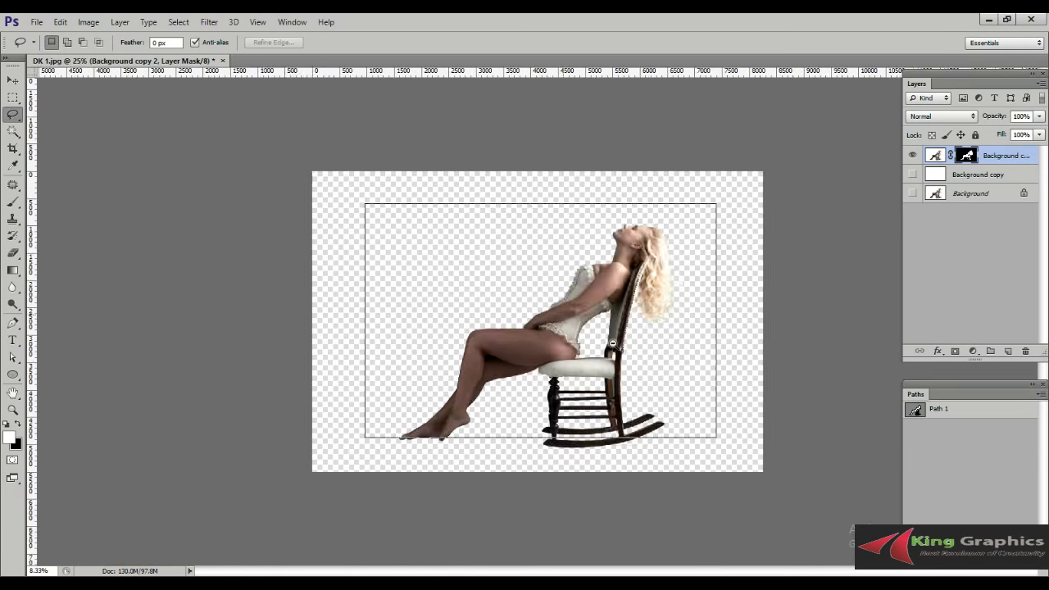
ctrl+click(613, 323)
ctrl+click(596, 331)
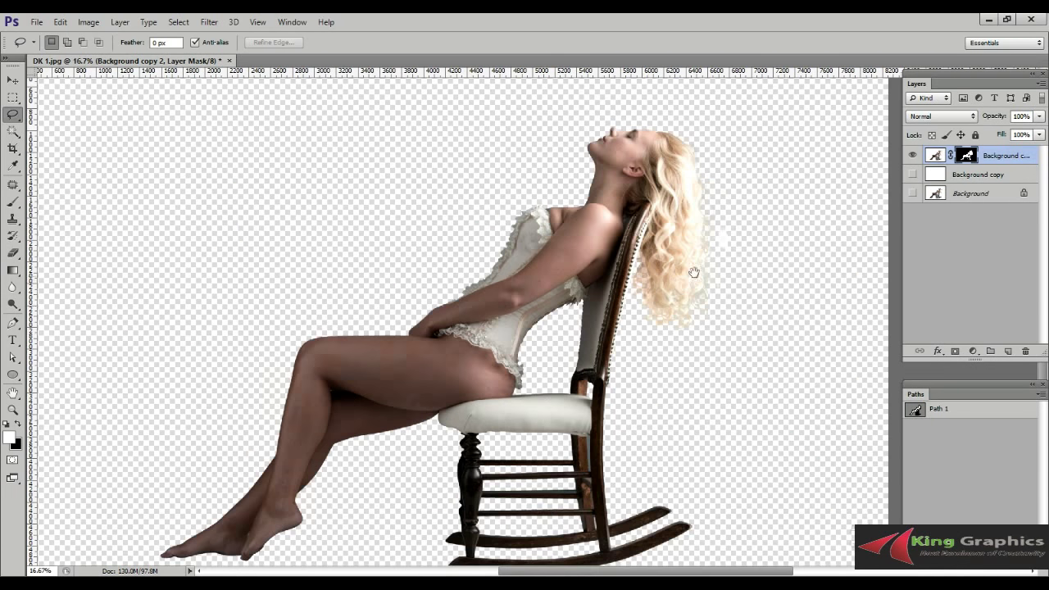
ctrl+click(593, 333)
mouse_move(592, 271)
mouse_down()
mouse_move(682, 348)
mouse_move(645, 349)
mouse_up()
alt+click(697, 352)
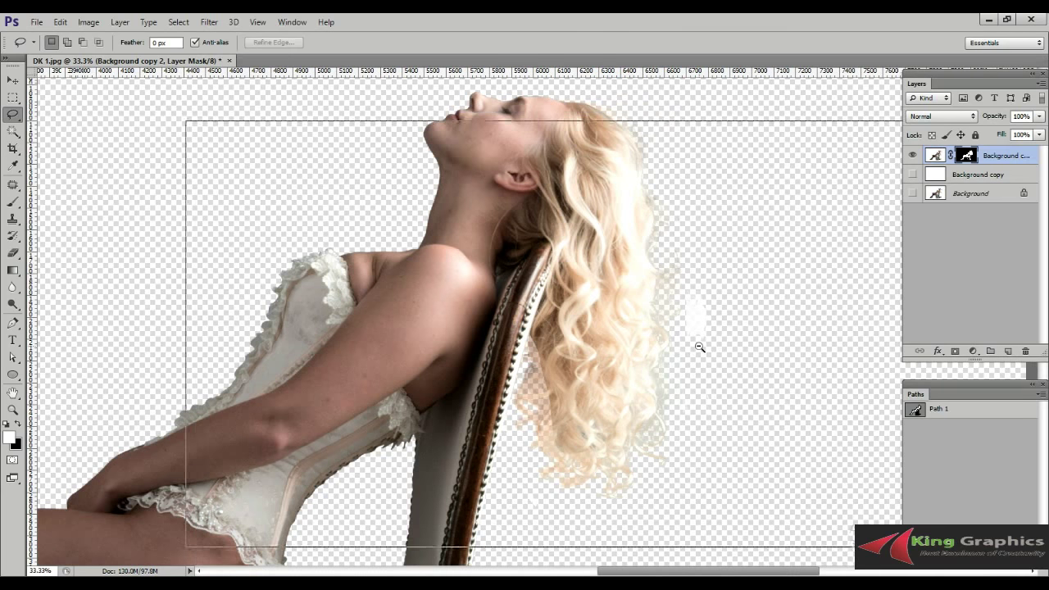
alt+click(696, 347)
alt+click(683, 361)
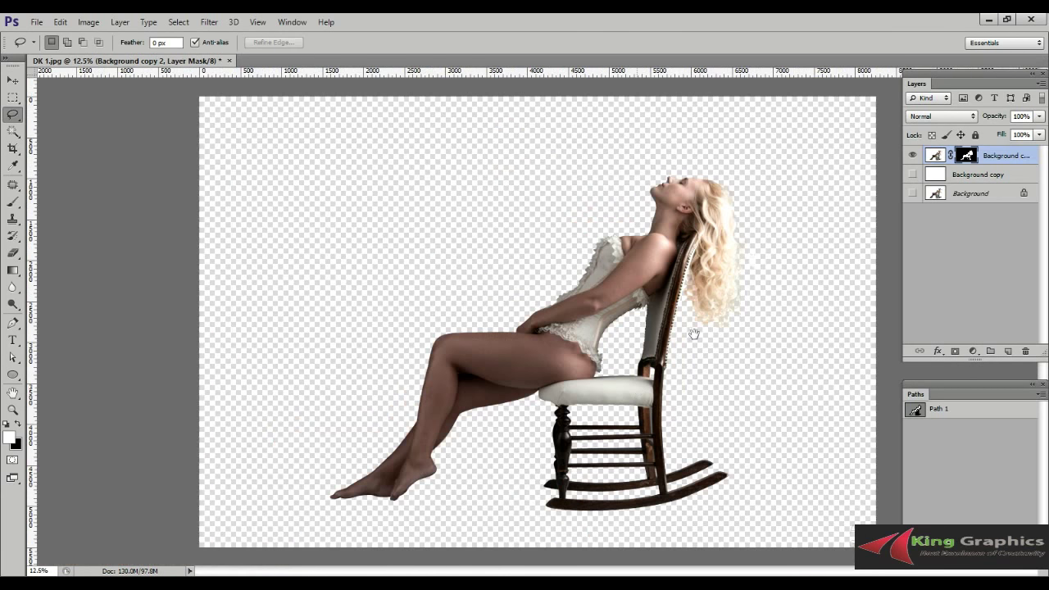
- Inspect the head and hair, then turn the Background copy and Background layers back on
scroll(679, 365, up, 1)
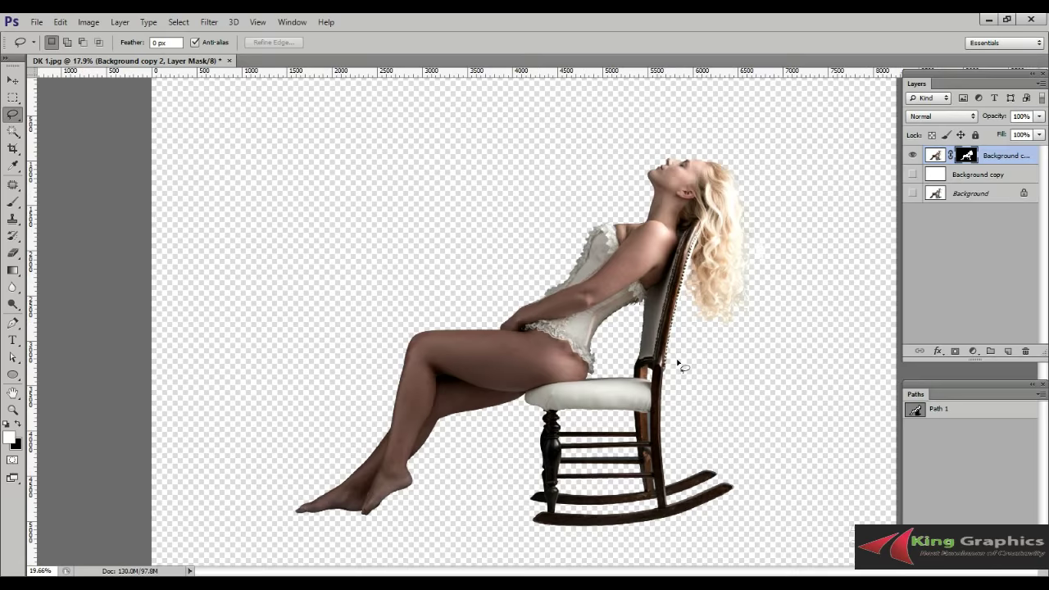
scroll(678, 366, up, 2)
scroll(679, 365, up, 2)
drag(723, 267, 667, 405)
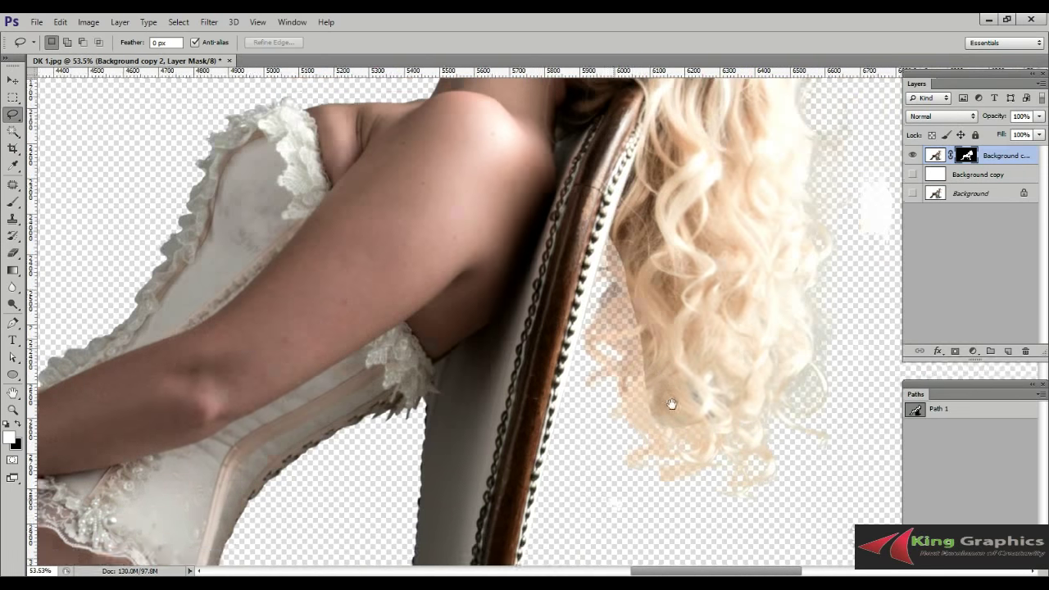
drag(680, 312, 627, 440)
scroll(650, 382, up, 1)
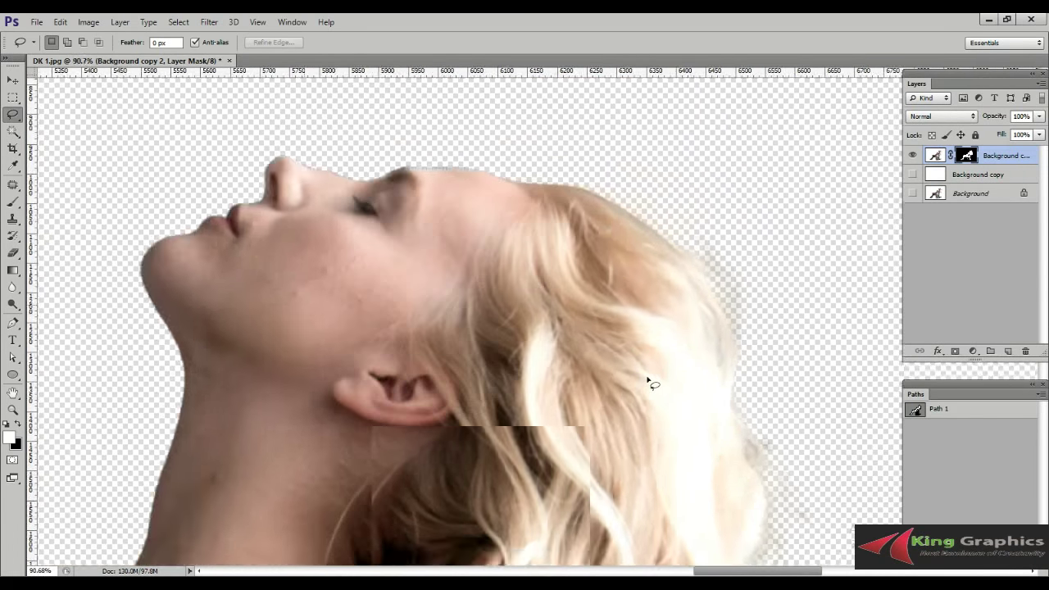
scroll(620, 202, up, 1)
scroll(678, 139, up, 2)
scroll(662, 251, down, 2)
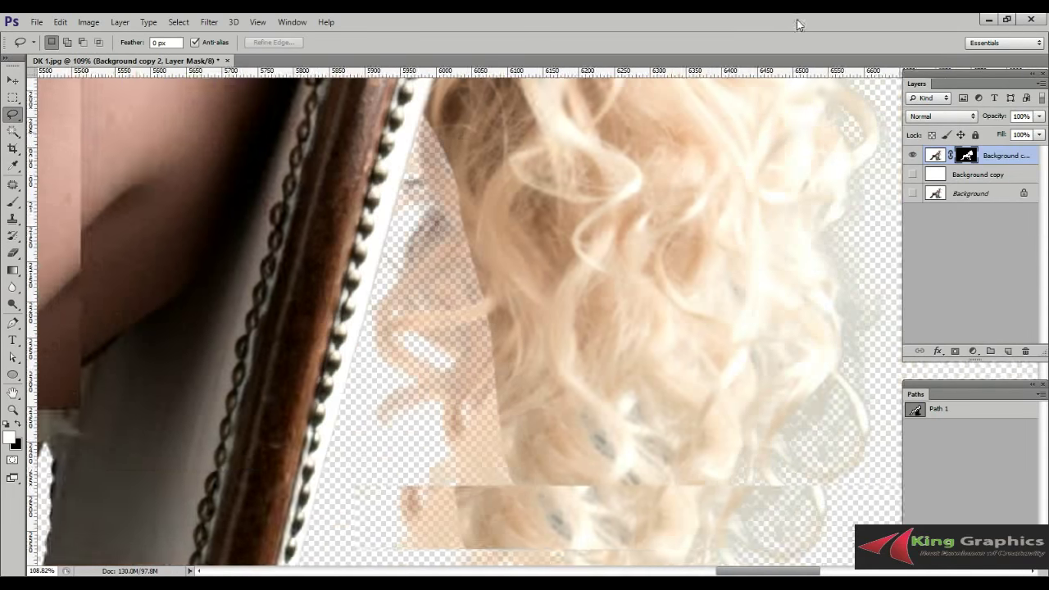
scroll(662, 251, down, 2)
scroll(632, 327, down, 1)
scroll(631, 331, down, 2)
scroll(631, 330, down, 2)
scroll(633, 341, down, 1)
scroll(636, 351, up, 1)
scroll(636, 351, up, 1)
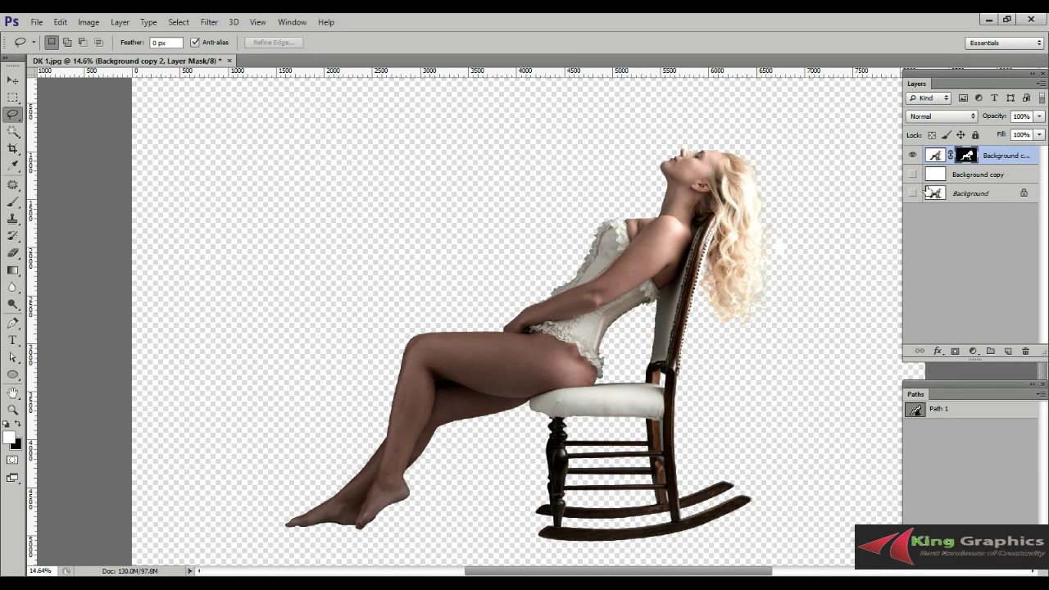
drag(908, 176, 912, 215)
click(971, 175)
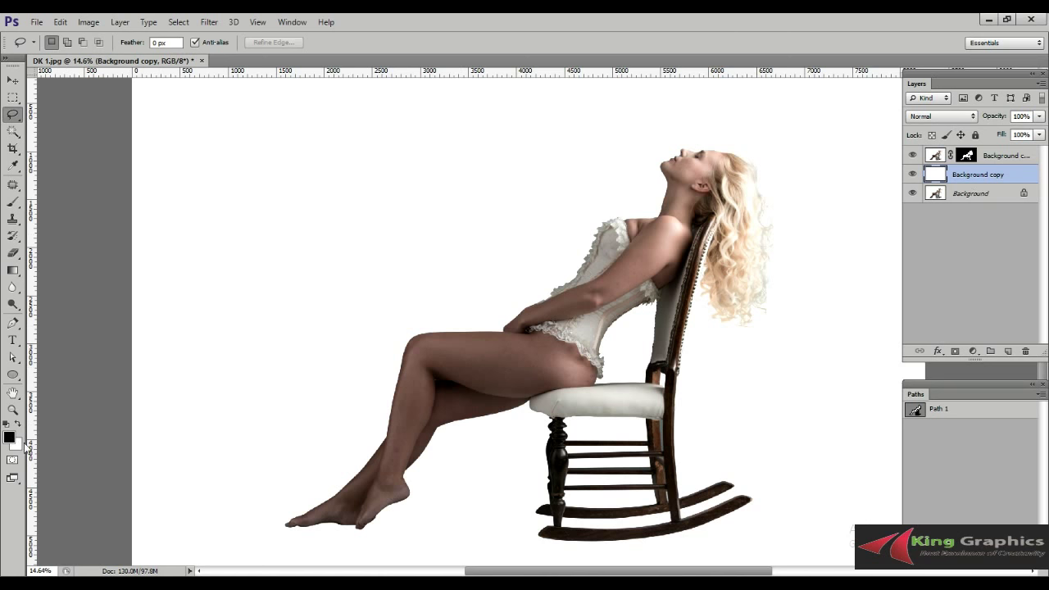
- Set the background colour to blue #315c97 and fill the Background copy layer with it
click(16, 444)
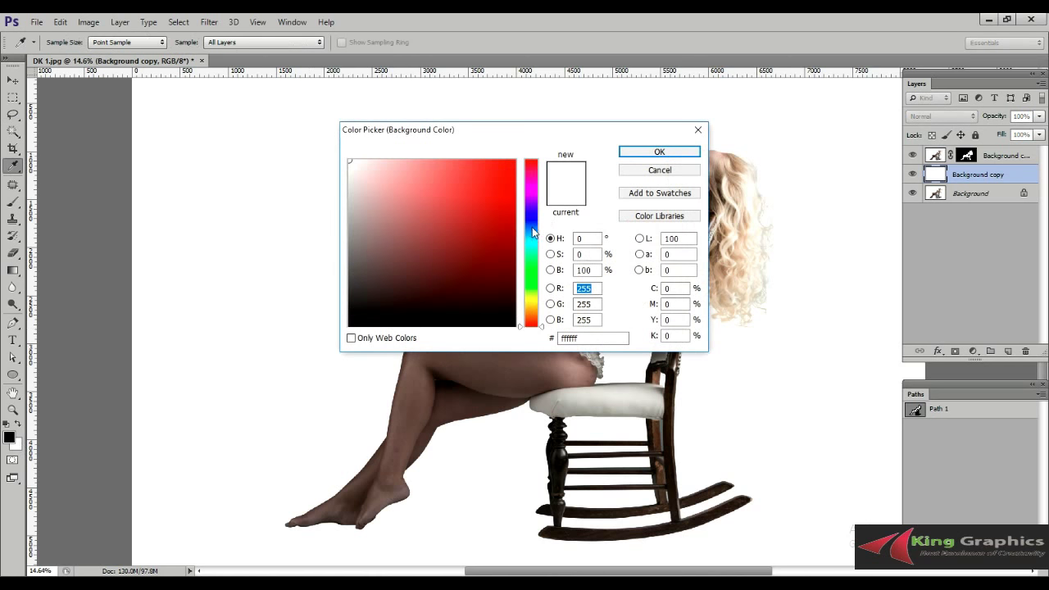
click(532, 228)
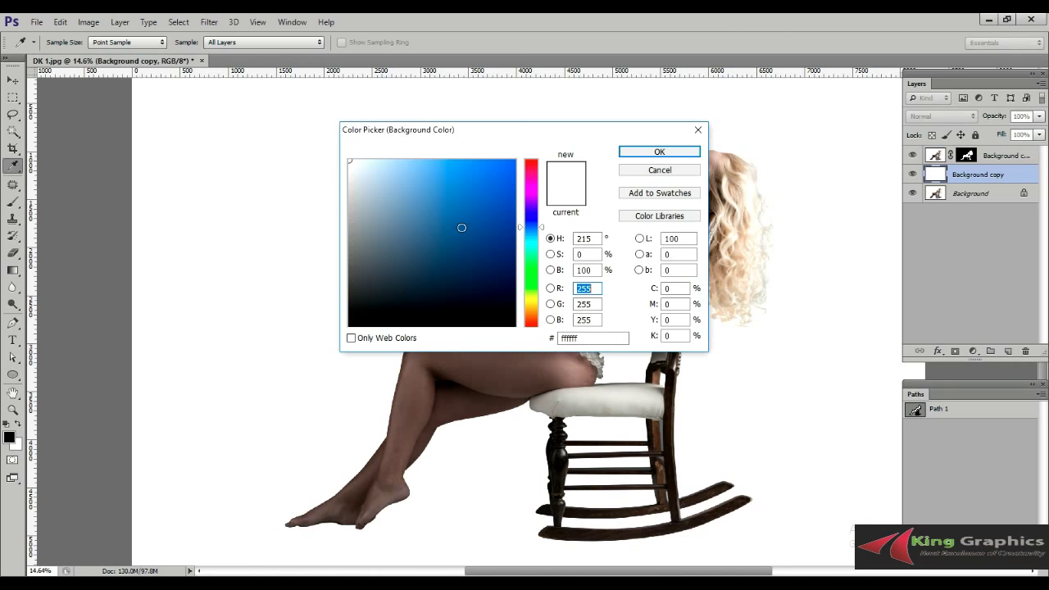
click(461, 228)
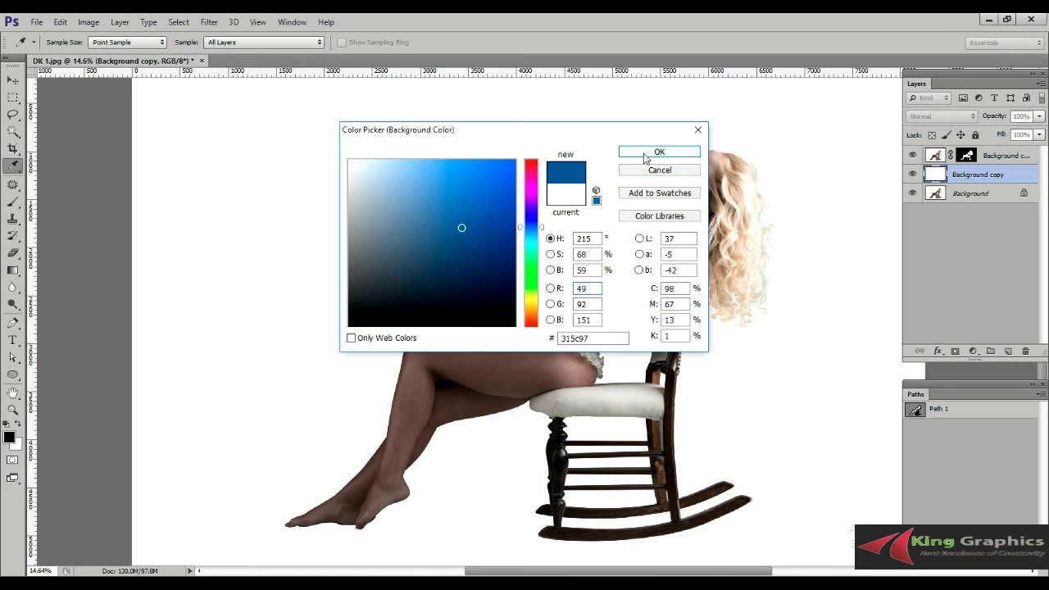
click(645, 159)
key(l)
key(ctrl+BackSpace)
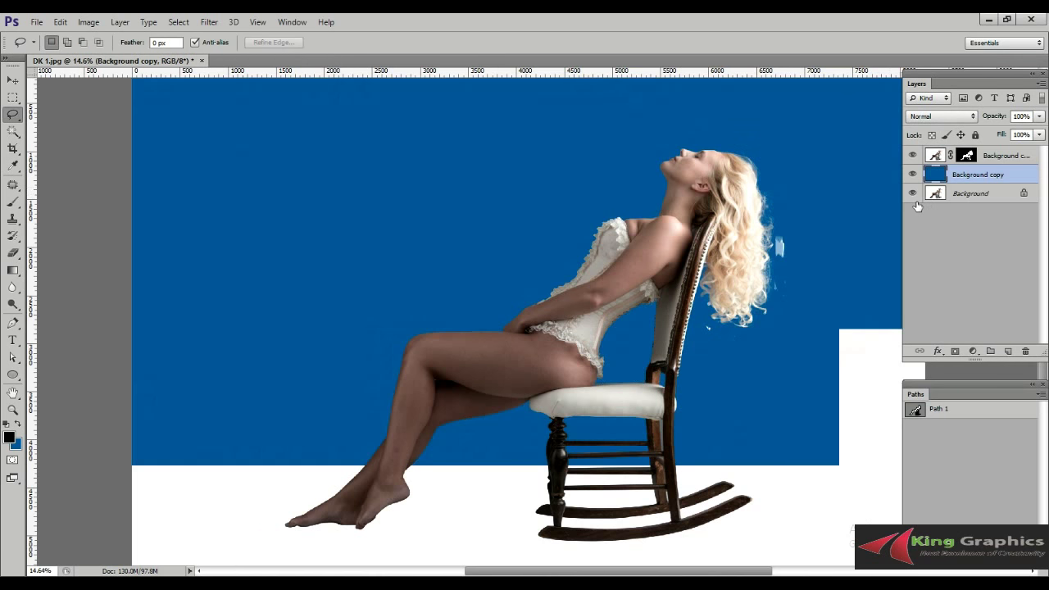
- Erase the stray light streaks right of the hair on Background copy 2 with the Eraser
scroll(796, 248, up, 1)
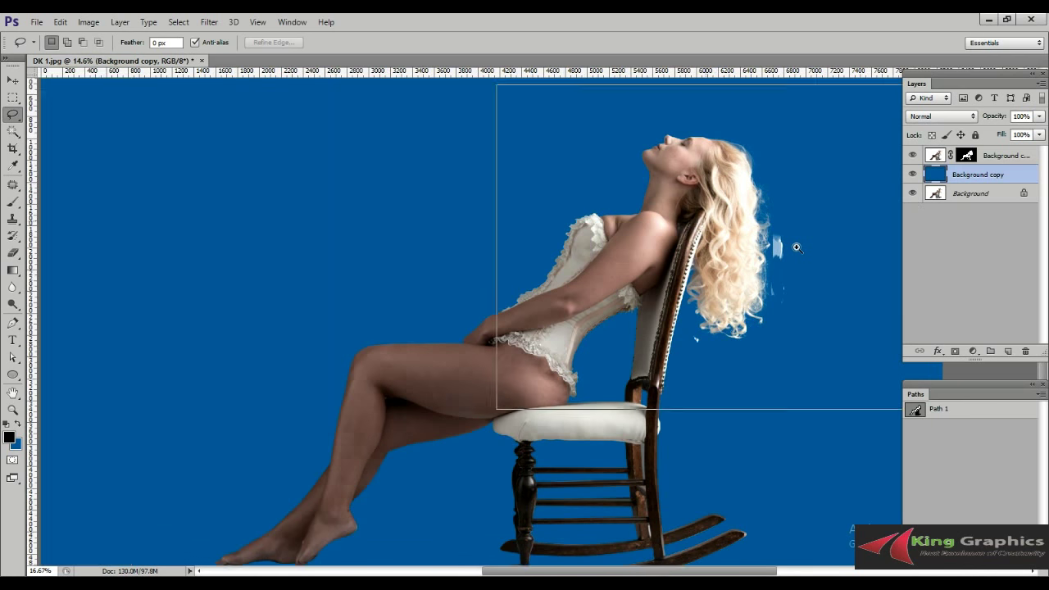
scroll(797, 248, up, 1)
scroll(797, 247, up, 1)
click(942, 157)
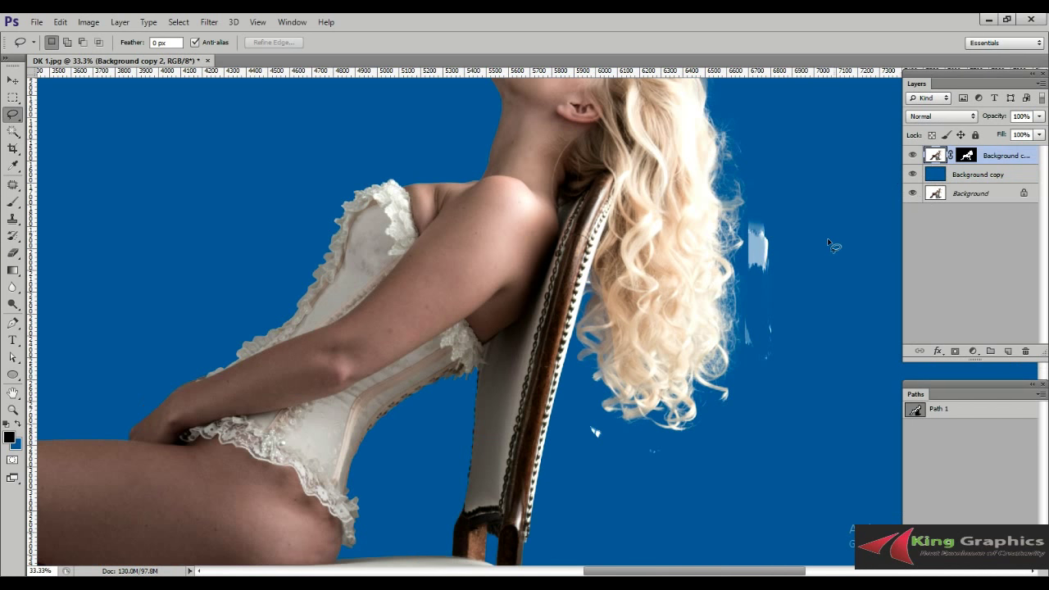
key(e)
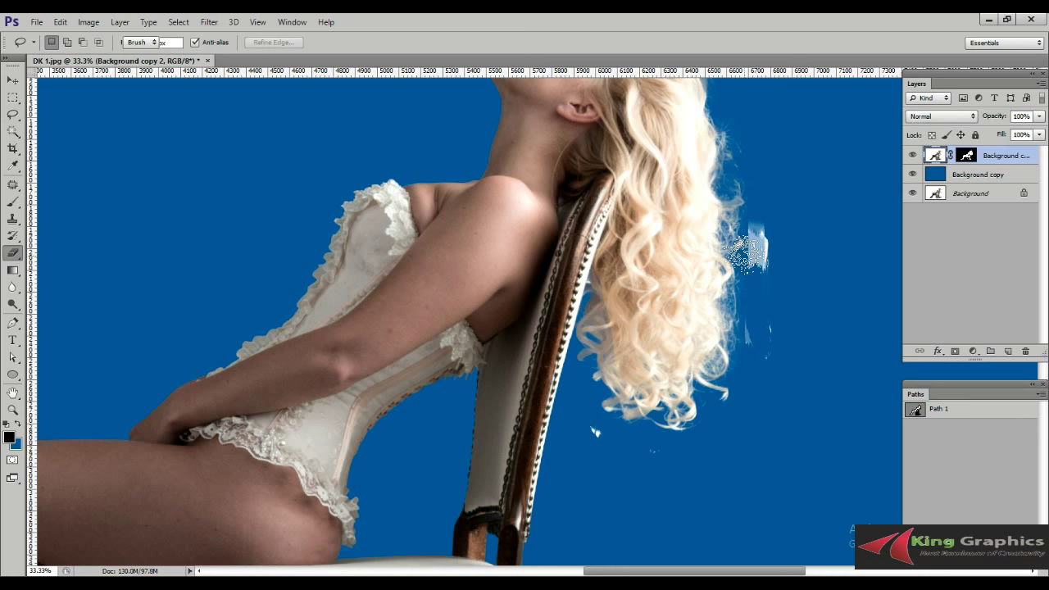
mouse_move(769, 229)
mouse_down()
mouse_move(780, 379)
mouse_move(754, 323)
mouse_move(747, 398)
mouse_up()
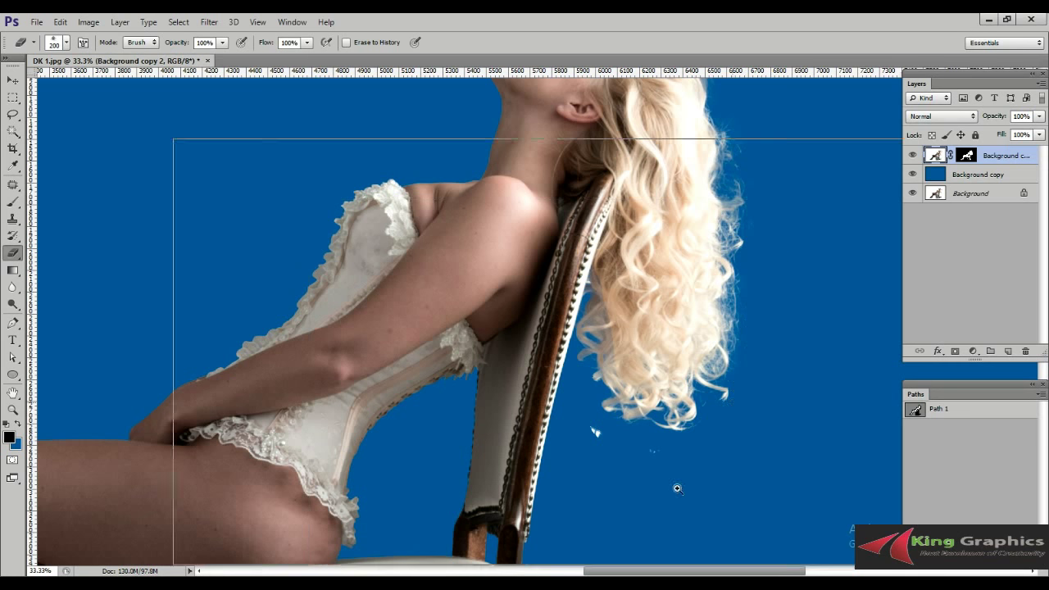
- Zoom in on the lower hair to check the erased area along its full length
key(ctrl+plus)
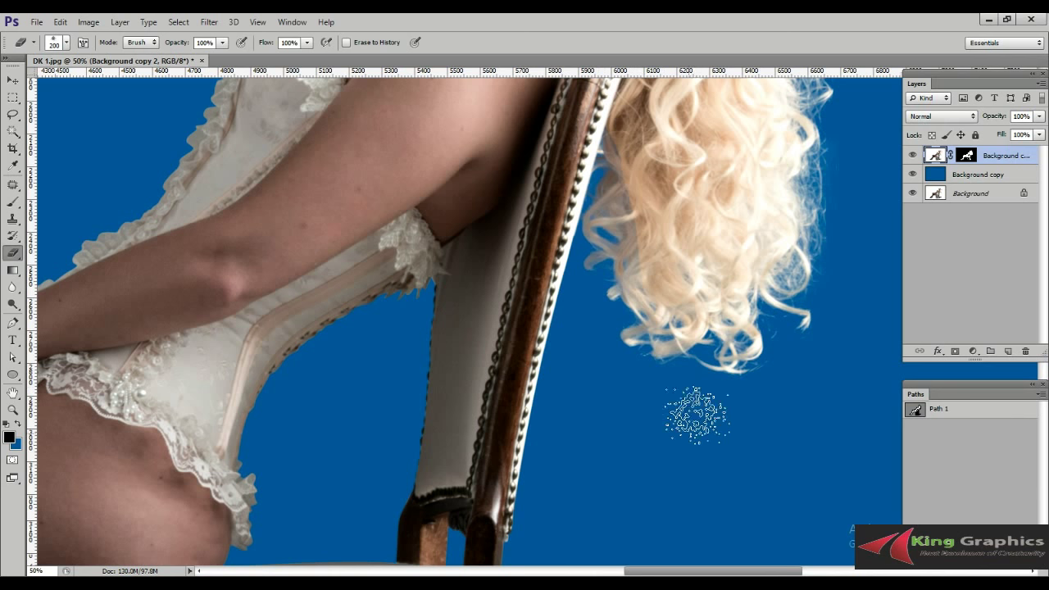
scroll(770, 379, right, 5)
scroll(763, 344, up, 5)
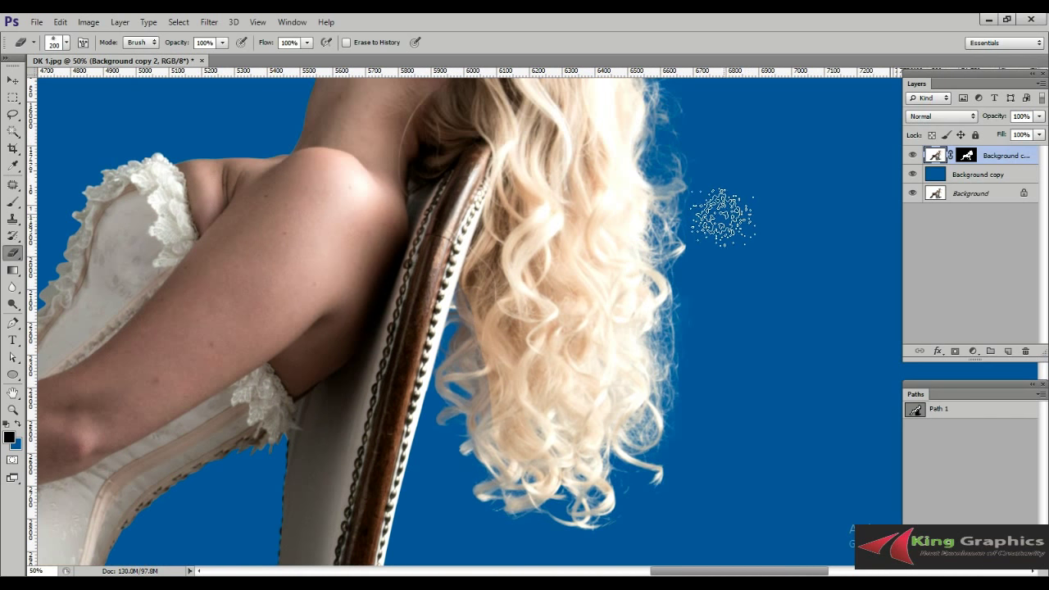
scroll(750, 246, up, 3)
key(ctrl+minus)
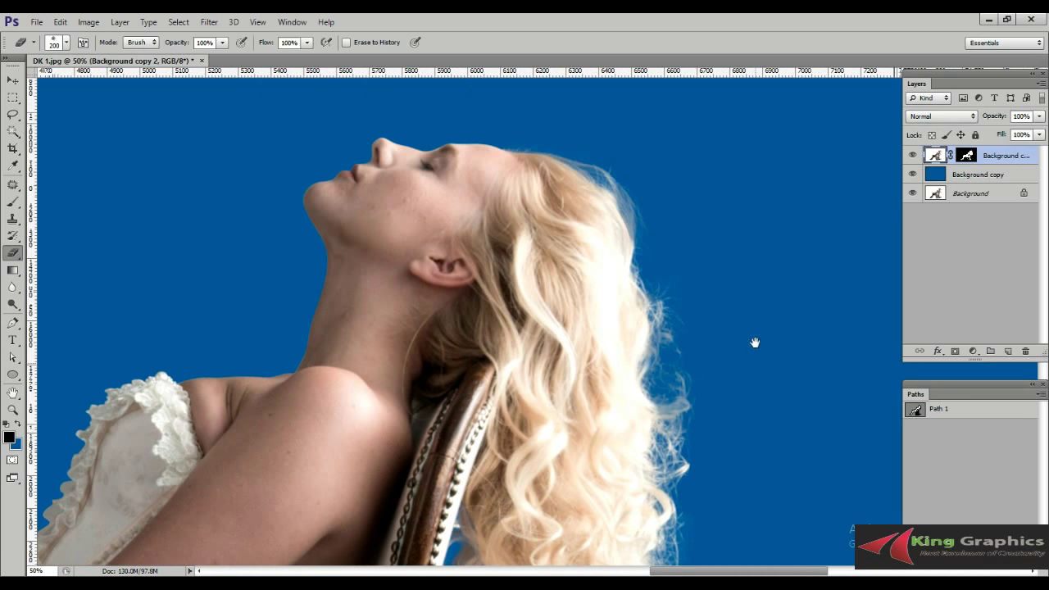
scroll(755, 344, down, 3)
ctrl+alt+click(740, 283)
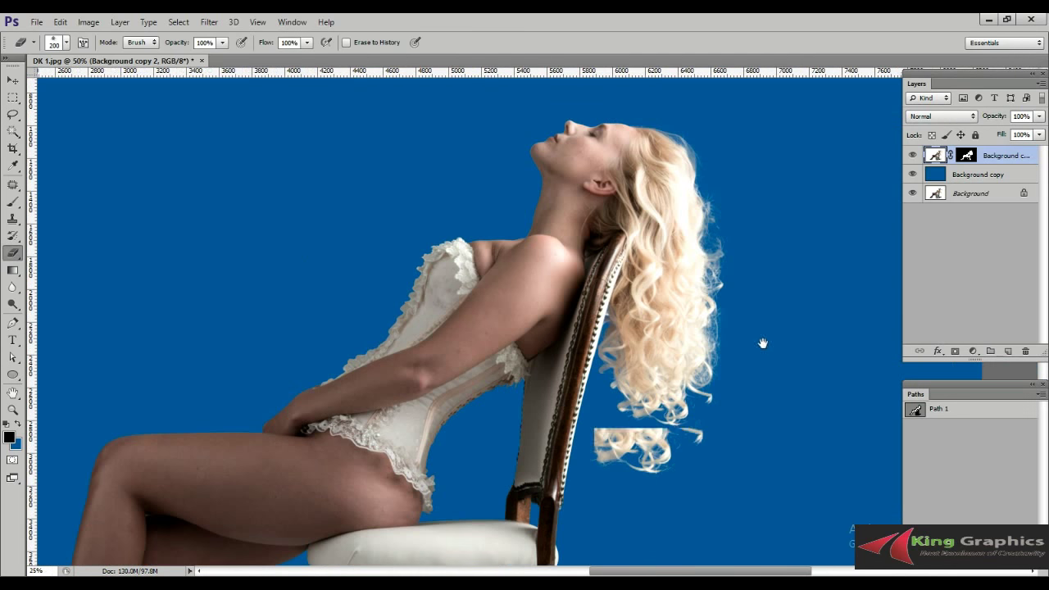
drag(761, 342, 769, 383)
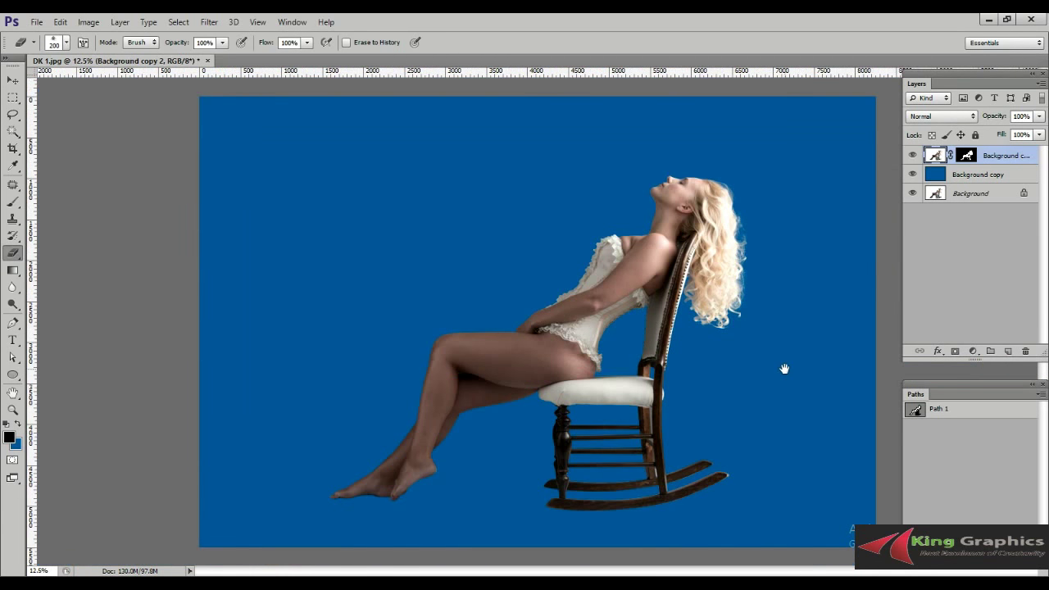
- Zoom out from the hair edge and review the whole cut-out on blue
scroll(759, 284, up, 2)
scroll(752, 379, up, 3)
scroll(753, 379, up, 1)
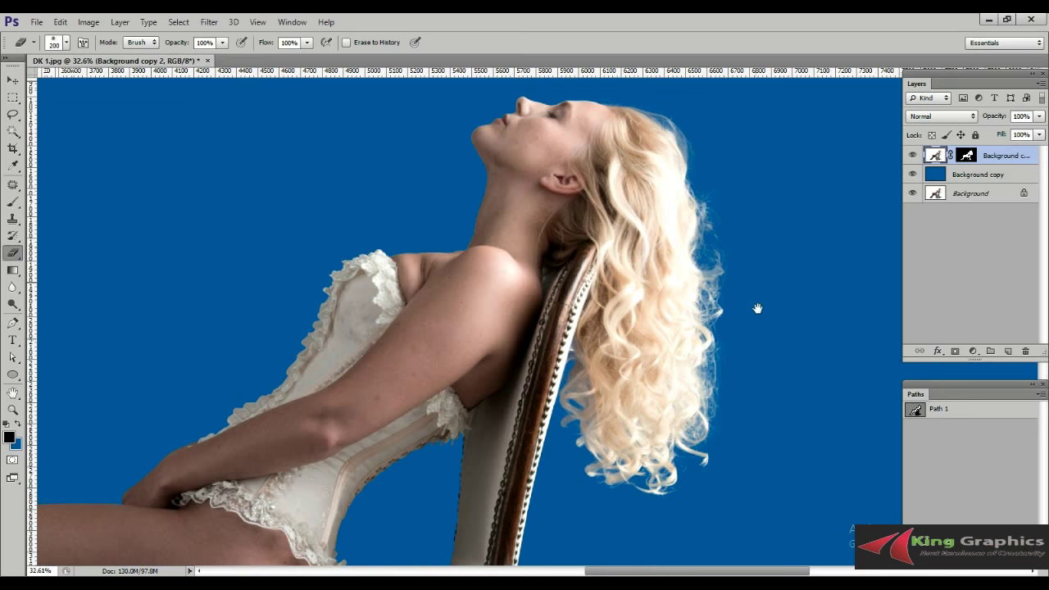
scroll(750, 286, up, 3)
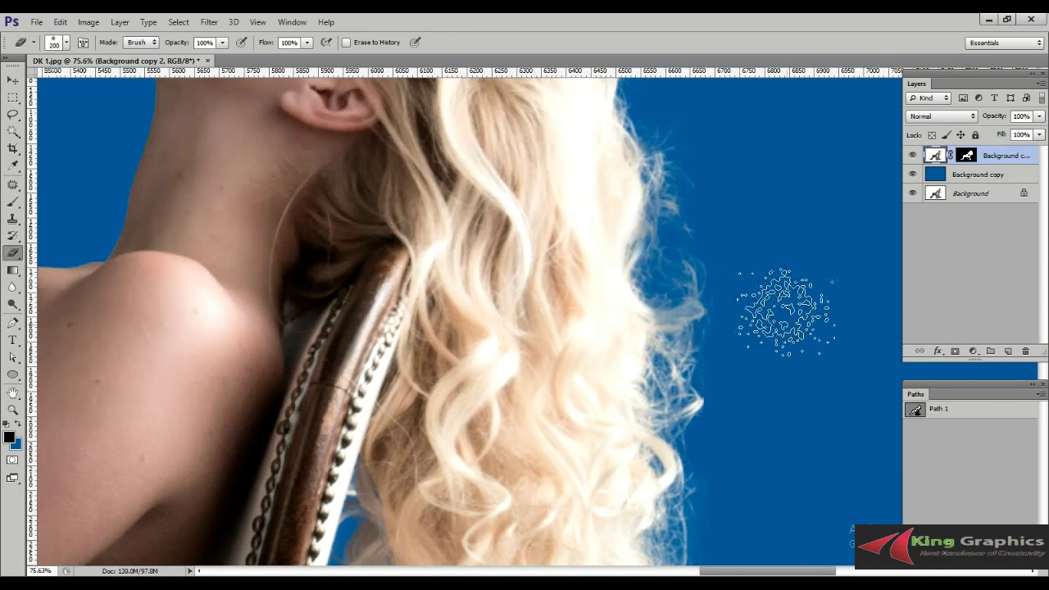
scroll(787, 286, up, 1)
ctrl+alt+click(790, 287)
scroll(788, 287, down, 2)
scroll(791, 295, down, 1)
scroll(795, 305, down, 1)
scroll(787, 324, down, 1)
scroll(763, 324, down, 1)
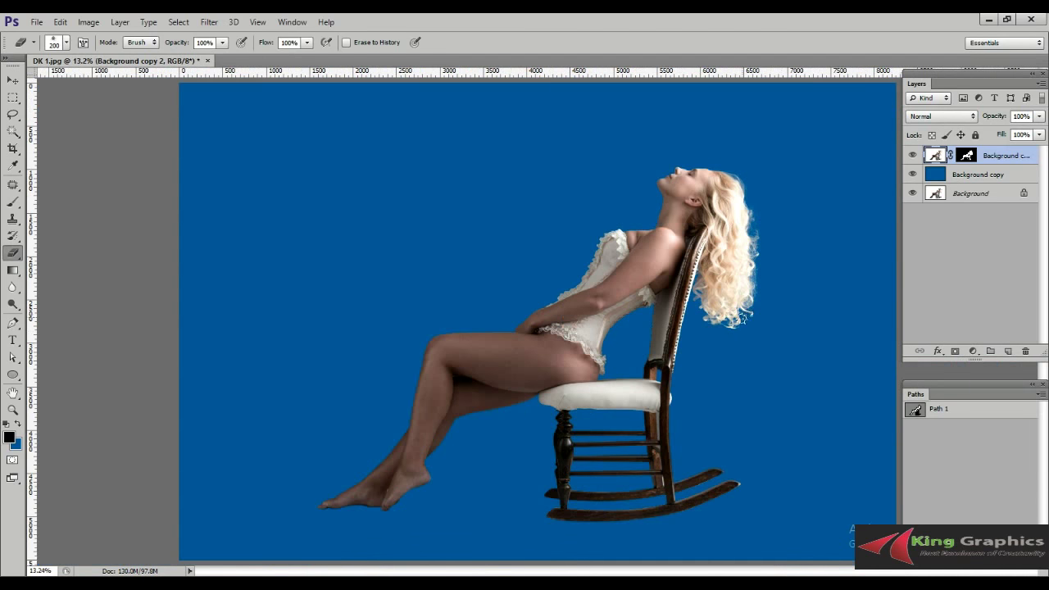
scroll(828, 260, up, 1)
- Set the background colour to white in the Color Picker
click(17, 445)
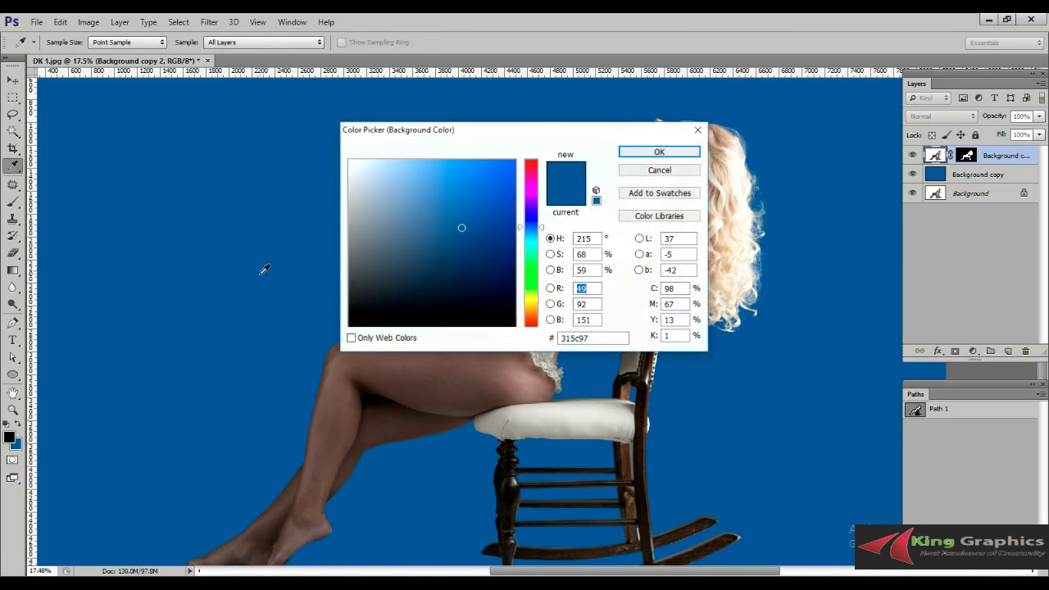
click(350, 162)
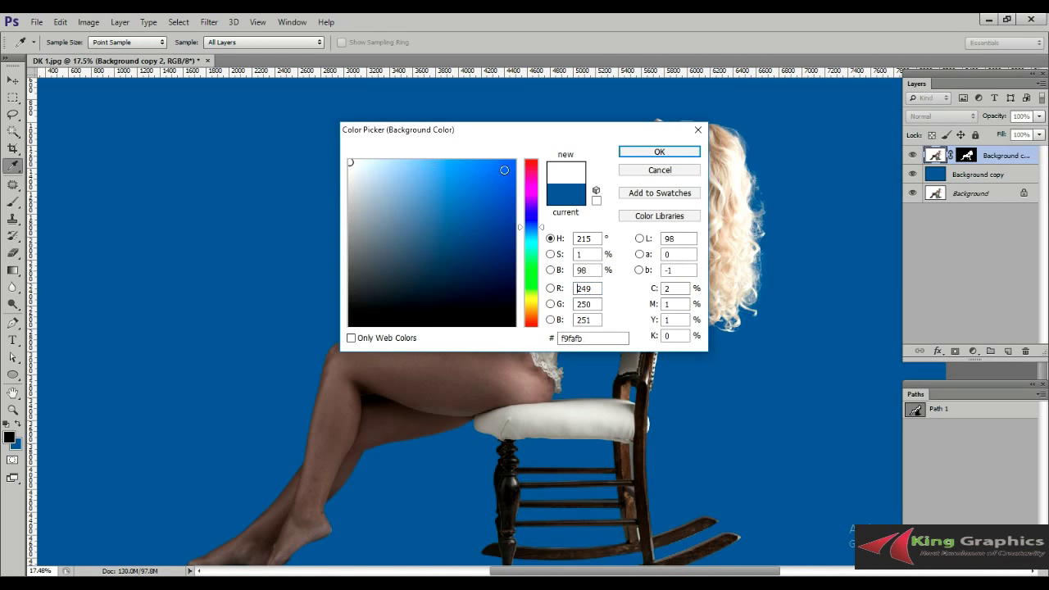
click(596, 191)
click(630, 152)
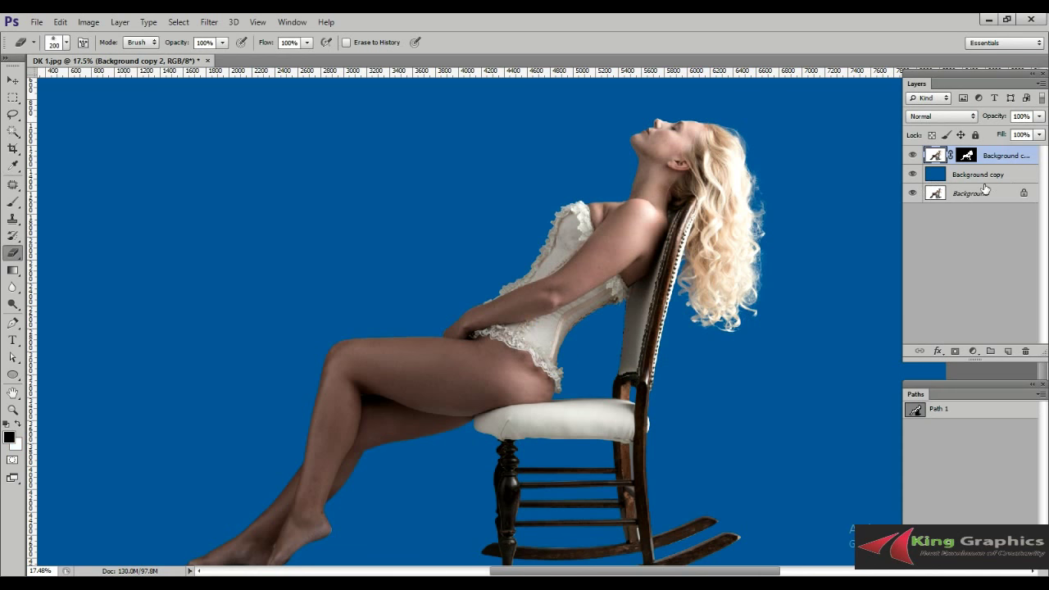
- Fill the Background copy layer with the white background colour
click(953, 174)
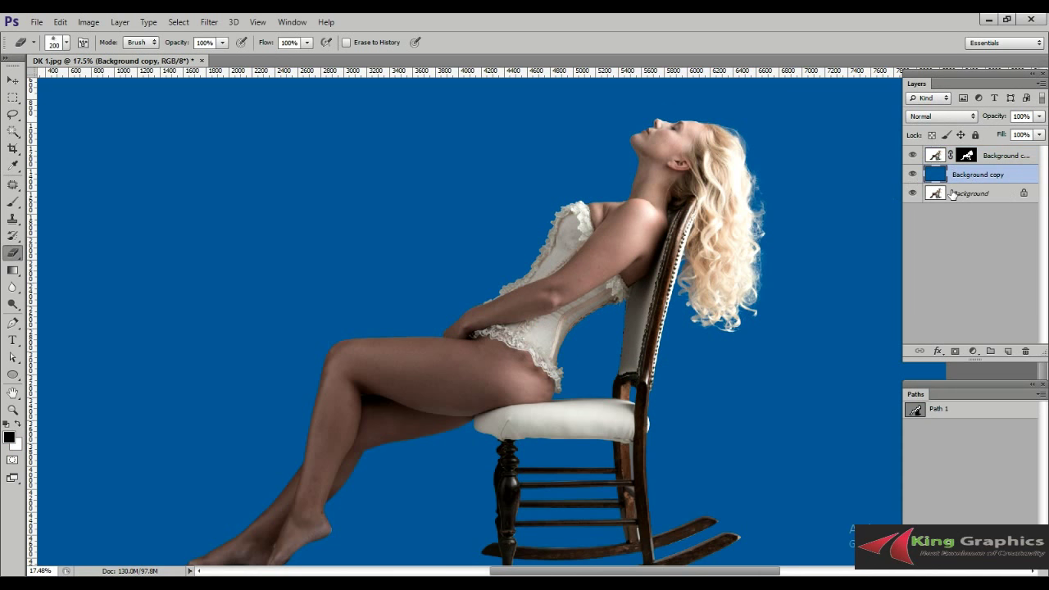
key(ctrl+BackSpace)
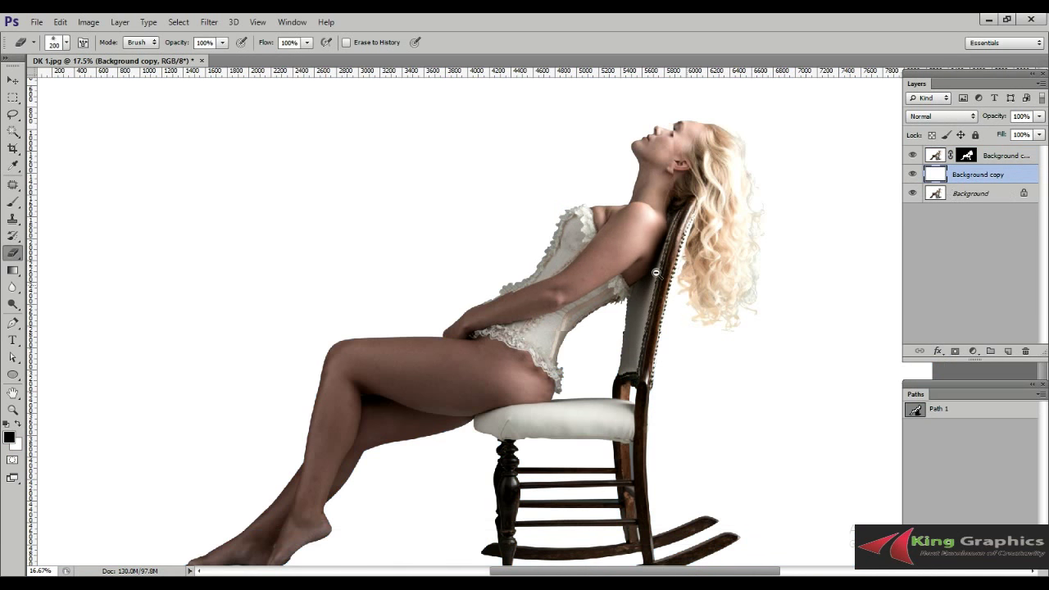
scroll(655, 273, down, 3)
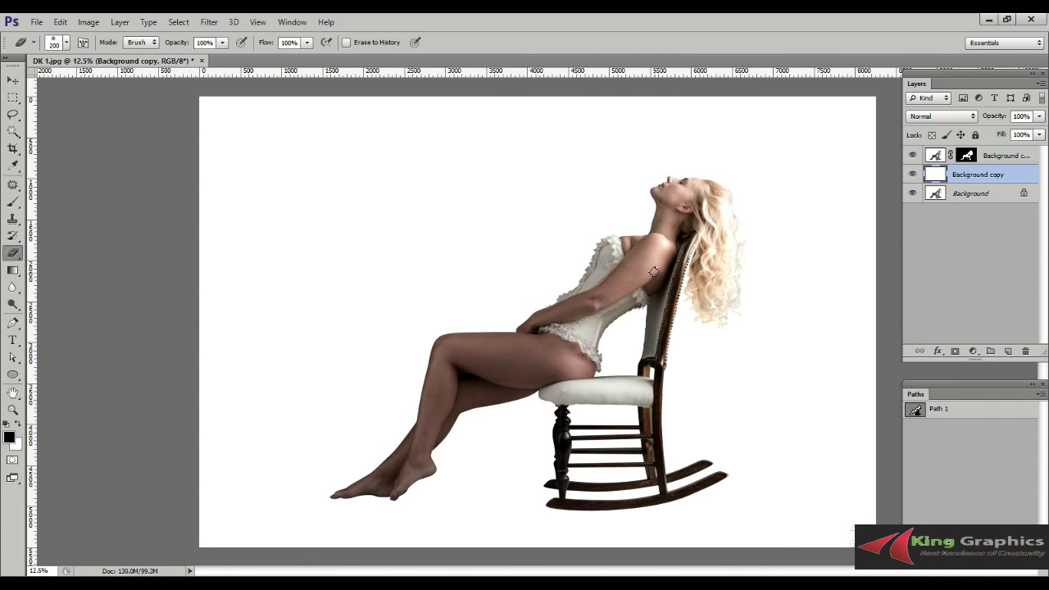